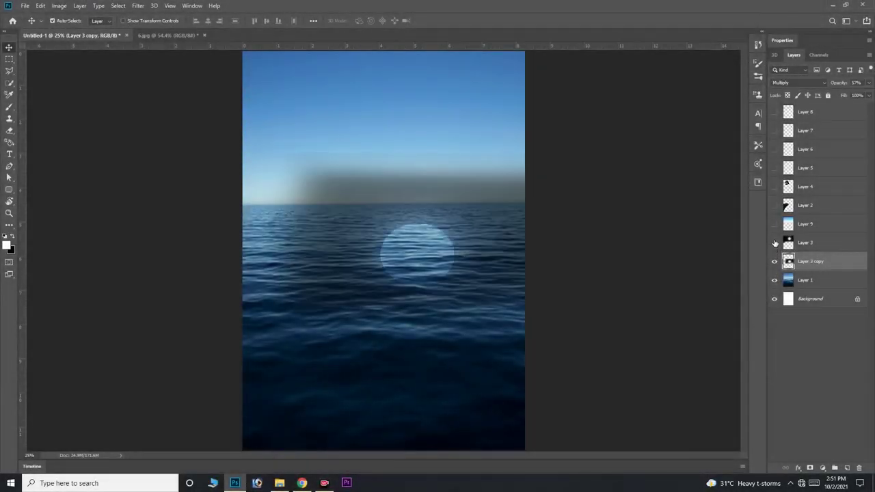
- Make Layers 3, 9, 2 and 4 visible to show the moon sky, blue tint, cliff and bonsai
{"action": "left_click", "coordinate": [774, 243]}
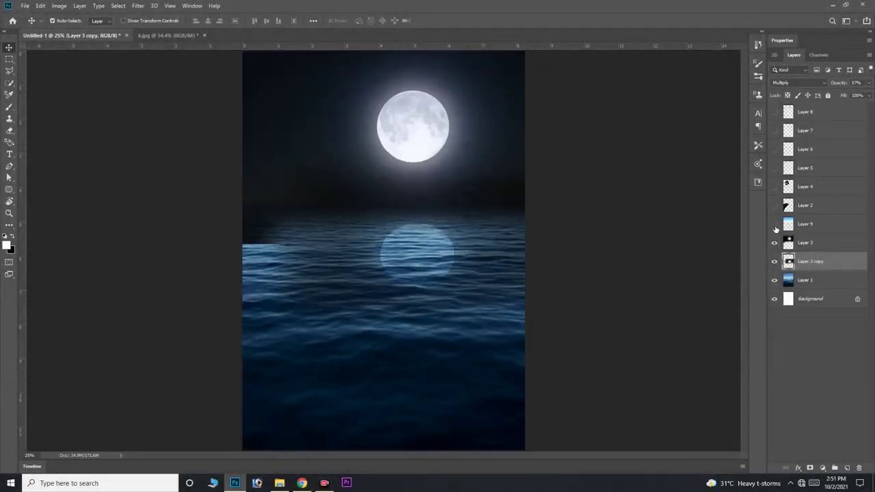
{"action": "left_click", "coordinate": [774, 224]}
{"action": "left_click", "coordinate": [774, 205]}
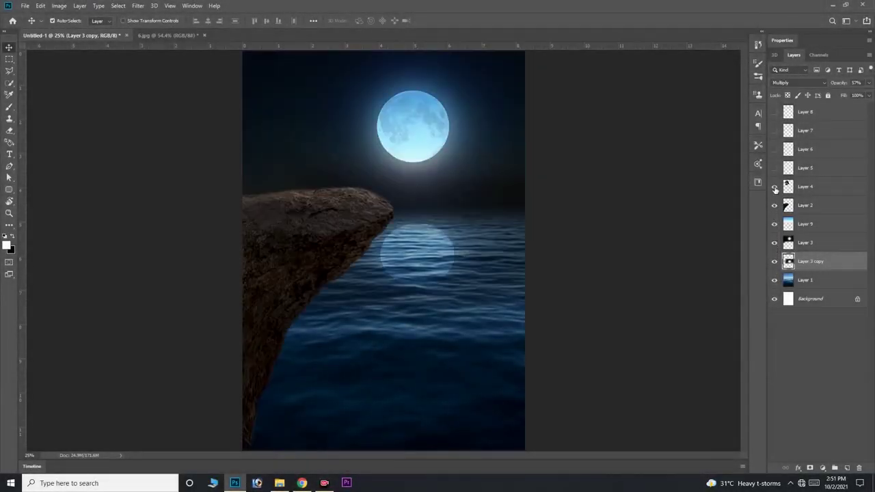
{"action": "left_click", "coordinate": [774, 186]}
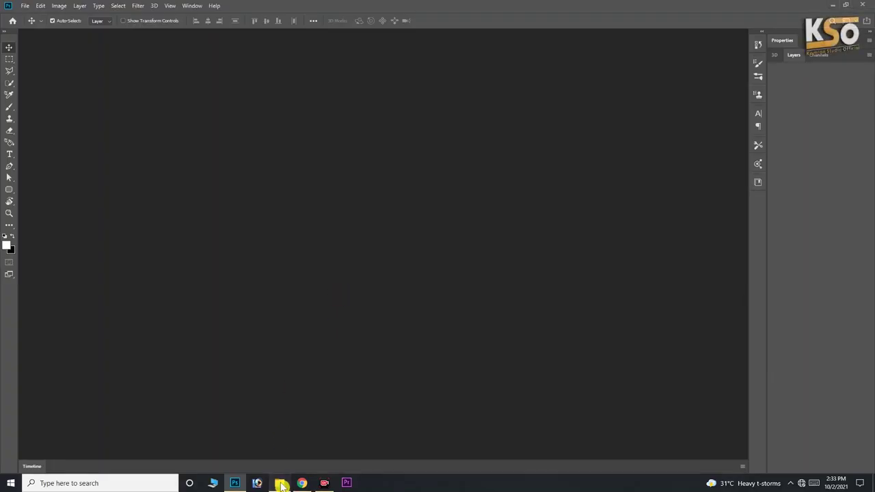
- Create a new blank white Untitled-1 document from the A4 print preset
{"action": "left_click", "coordinate": [282, 483]}
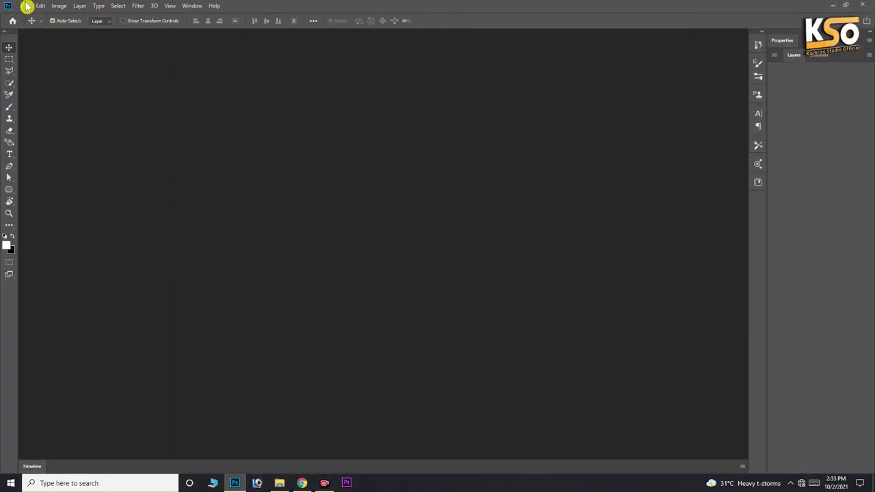
{"action": "left_click", "coordinate": [27, 6]}
{"action": "left_click", "coordinate": [41, 15]}
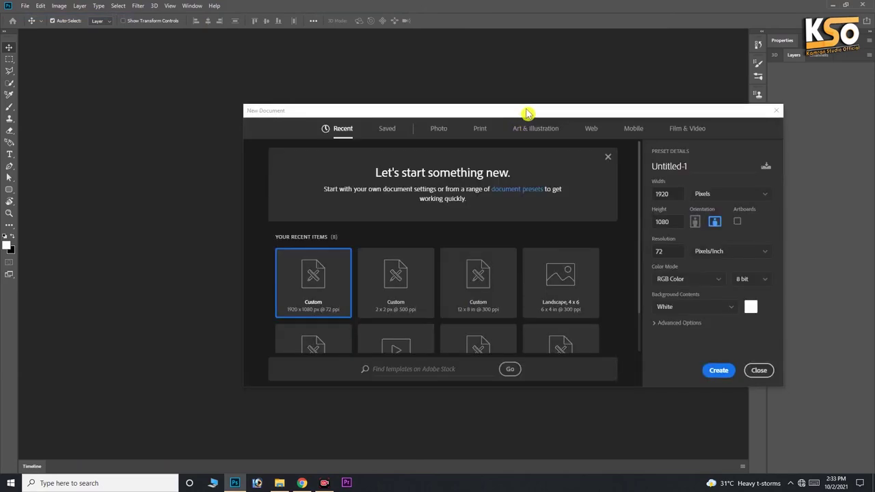
{"action": "left_click", "coordinate": [361, 123]}
{"action": "double_click", "coordinate": [448, 190]}
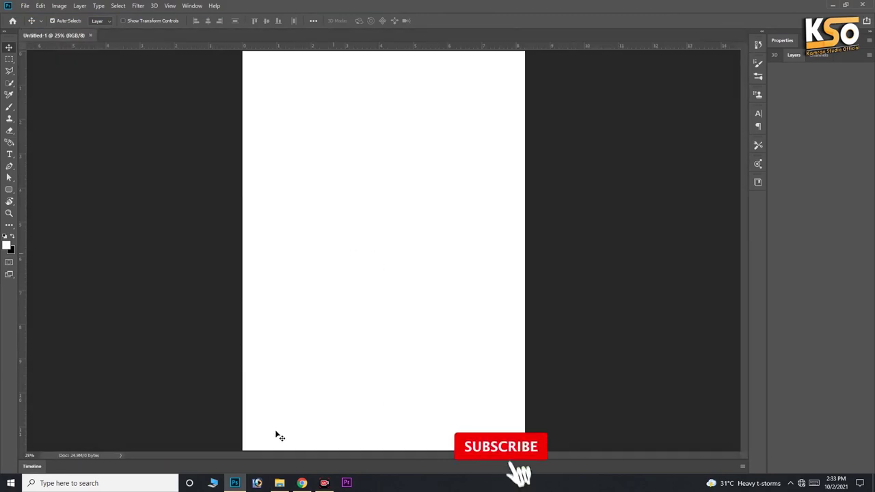
- Open the sea photo 3.jpg and paste it into Untitled-1 as a new layer
{"action": "left_click", "coordinate": [281, 483]}
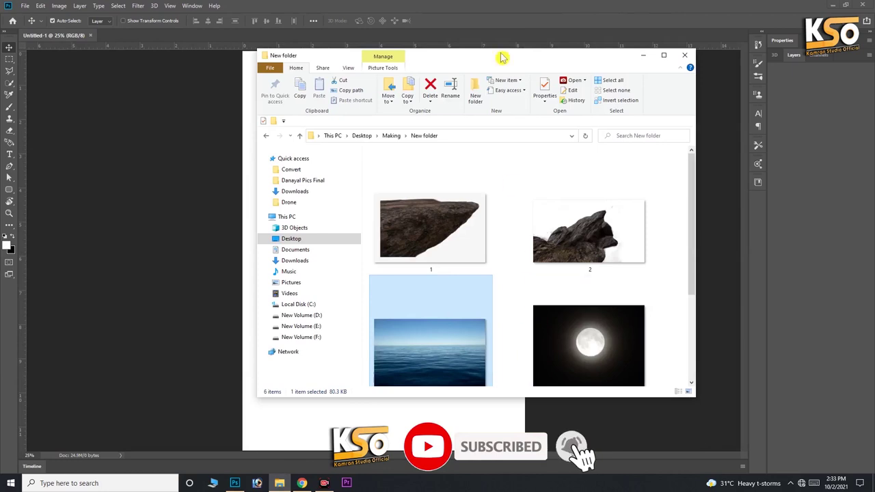
{"action": "double_click", "coordinate": [743, 162]}
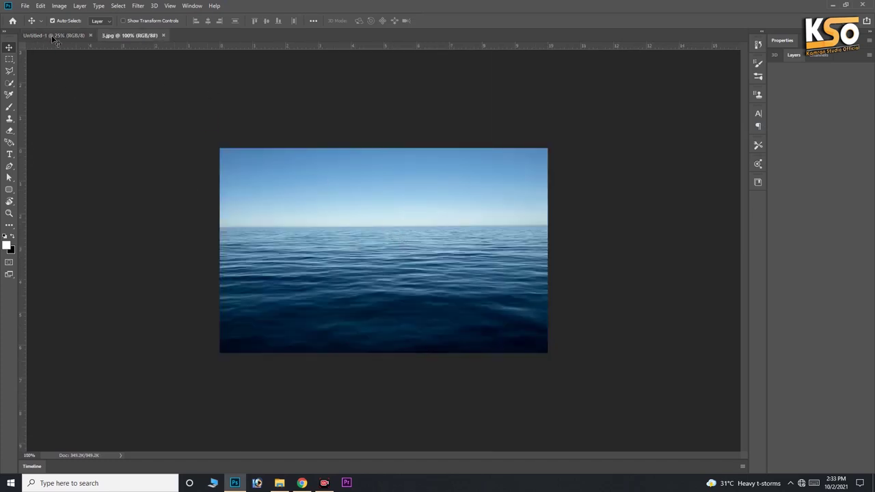
{"action": "left_click", "coordinate": [54, 35]}
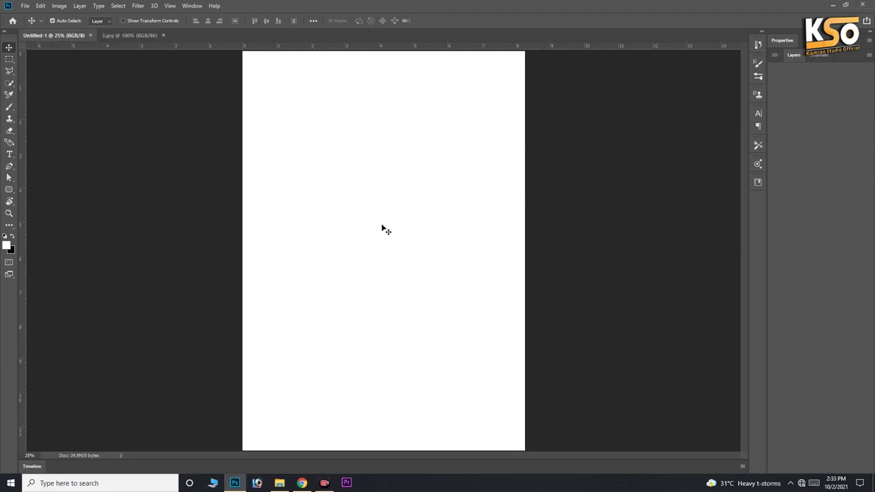
{"action": "key", "text": "ctrl+j"}
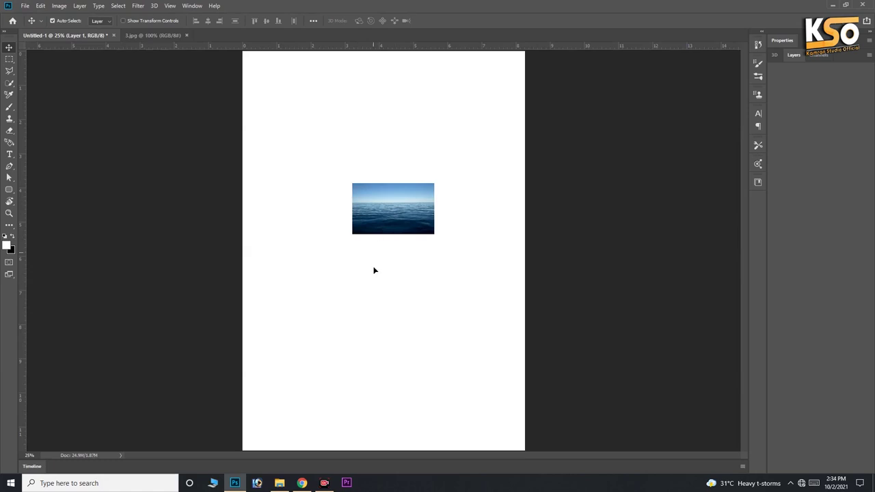
- Move the sea photo lower and scale it up to span the canvas width
{"action": "left_click_drag", "start_coordinate": [391, 222], "coordinate": [371, 293]}
{"action": "key", "text": "ctrl+minus"}
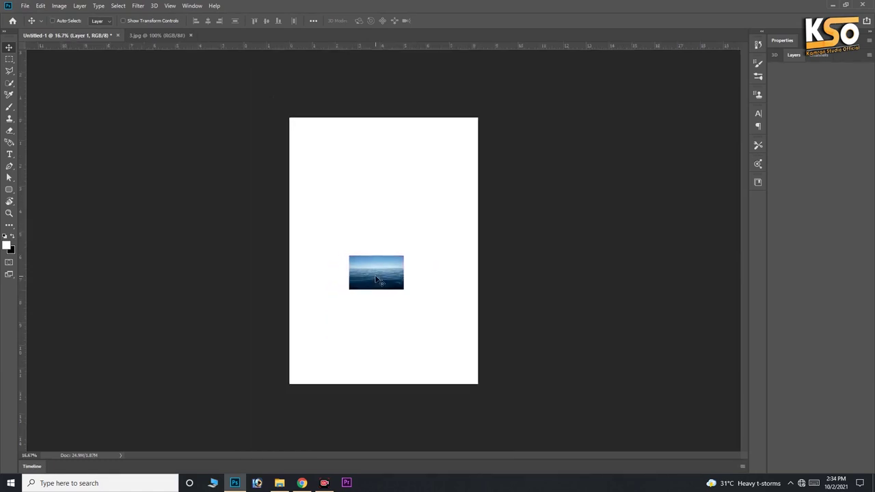
{"action": "key", "text": "ctrl+t"}
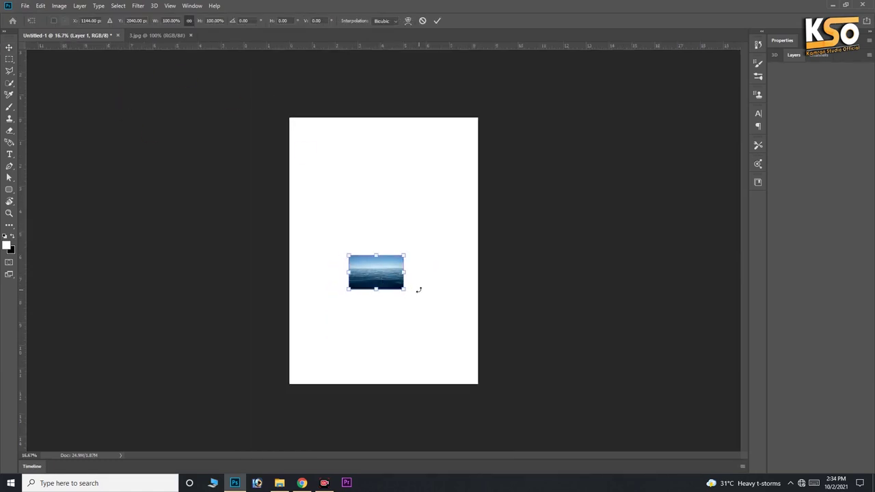
{"action": "left_click_drag", "start_coordinate": [438, 273], "coordinate": [490, 276]}
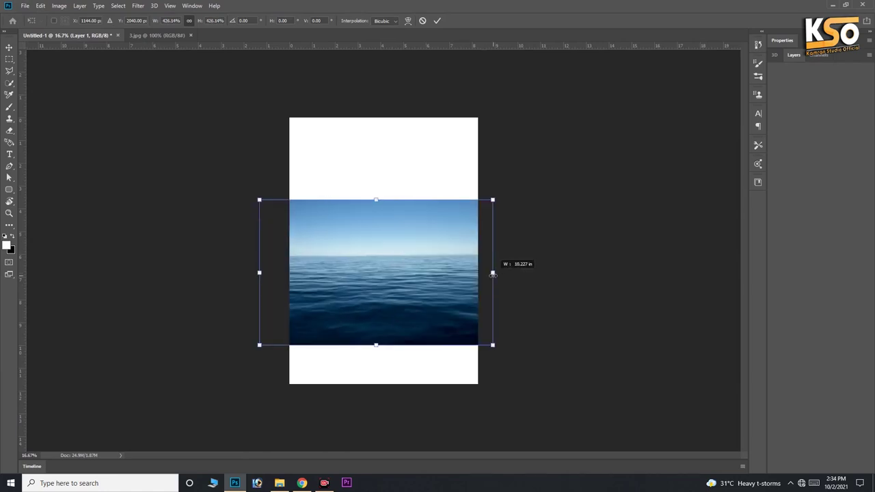
{"action": "key", "text": "Return"}
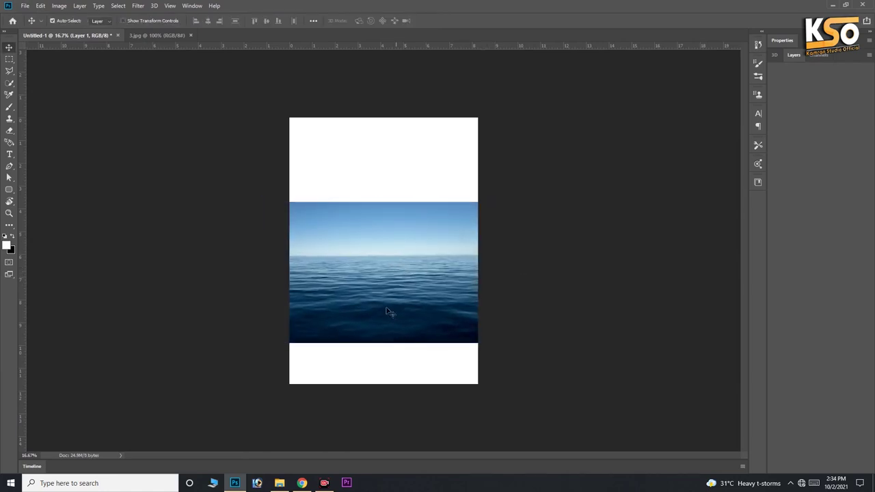
{"action": "left_click", "coordinate": [280, 483]}
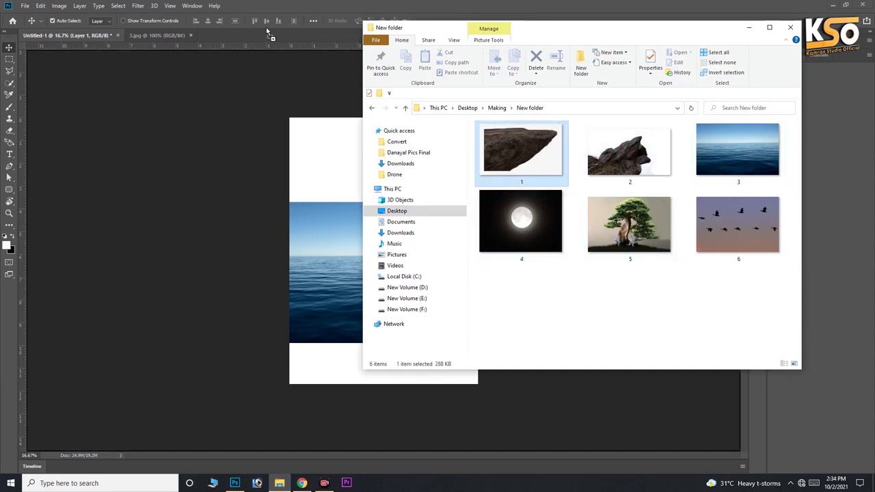
- Open the rock image 1.png and select the rock with Select Subject
{"action": "left_click_drag", "start_coordinate": [537, 147], "coordinate": [273, 35]}
{"action": "key", "text": "w"}
{"action": "left_click", "coordinate": [233, 20]}
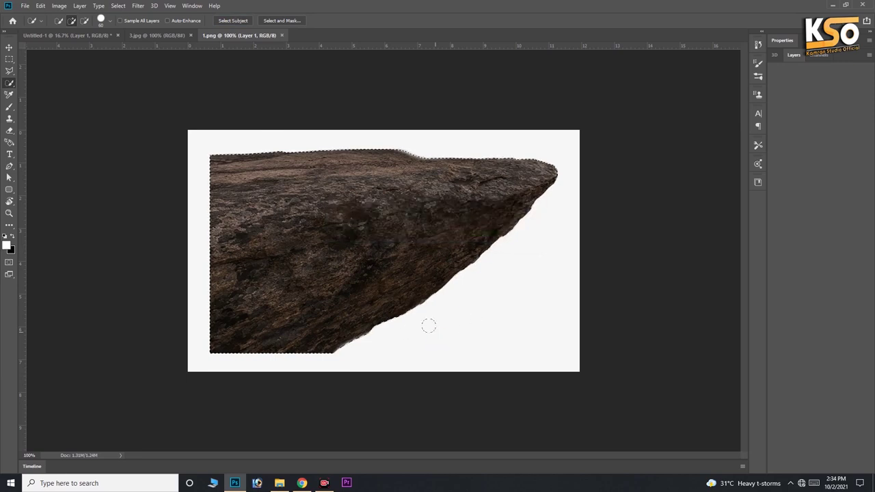
- Move the selected rock into Untitled-1 on the left side of the sea
{"action": "key", "text": "v"}
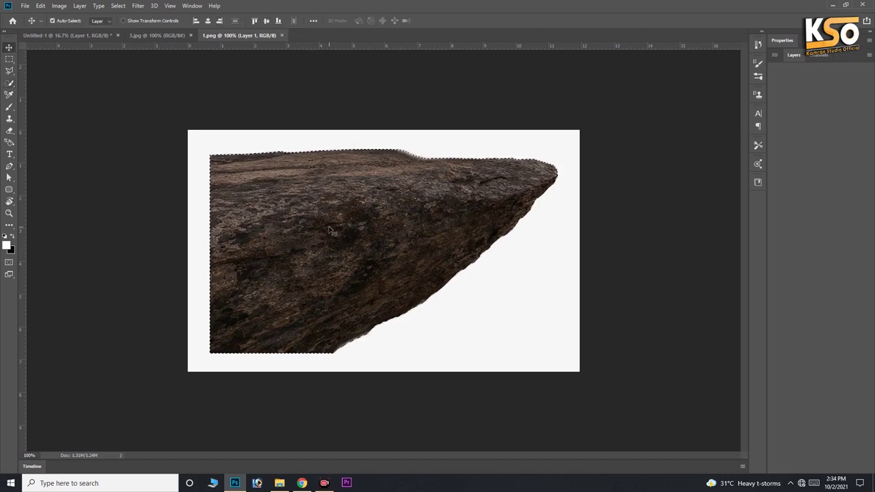
{"action": "left_click_drag", "start_coordinate": [396, 189], "coordinate": [71, 36]}
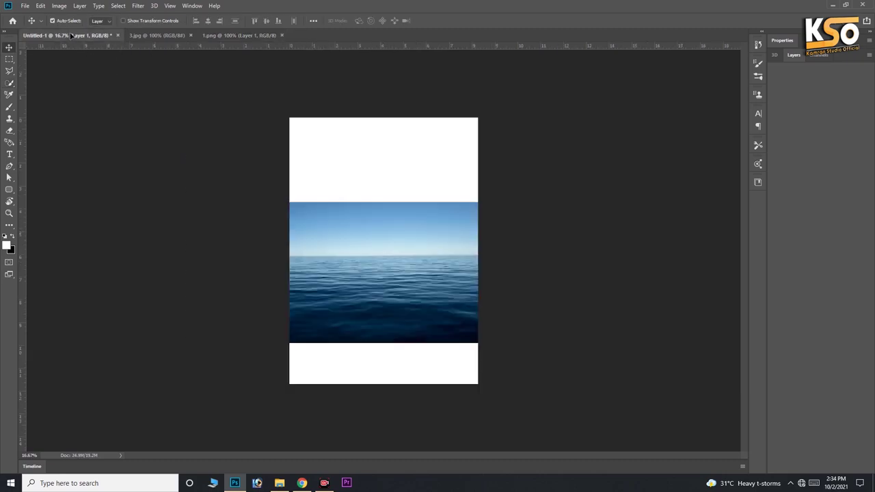
{"action": "mouse_move", "coordinate": [71, 35]}
{"action": "left_mouse_down"}
{"action": "mouse_move", "coordinate": [367, 245]}
{"action": "mouse_move", "coordinate": [311, 273]}
{"action": "left_mouse_up"}
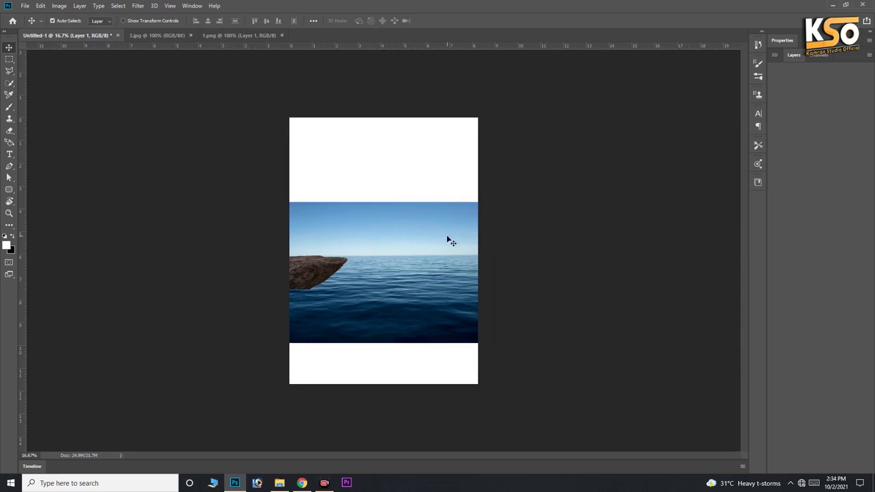
{"action": "left_click", "coordinate": [40, 6]}
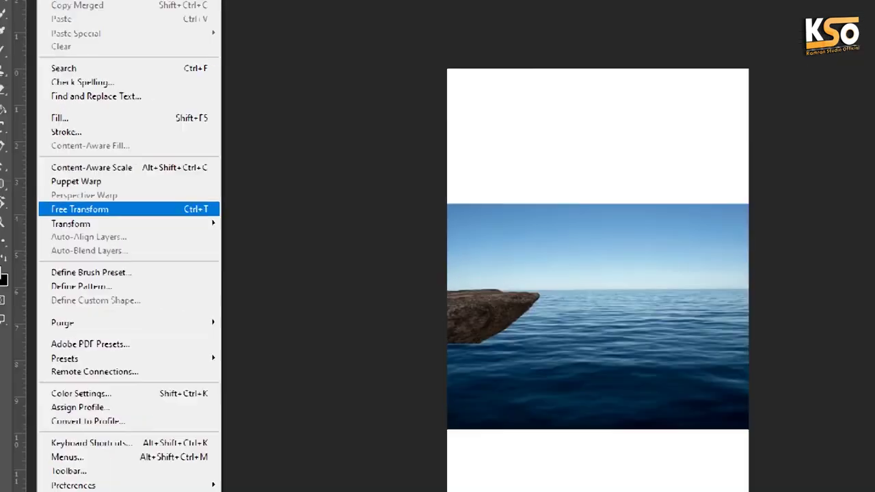
- Stretch the sea layer vertically to reach the canvas top and bottom edges
{"action": "left_click", "coordinate": [82, 207]}
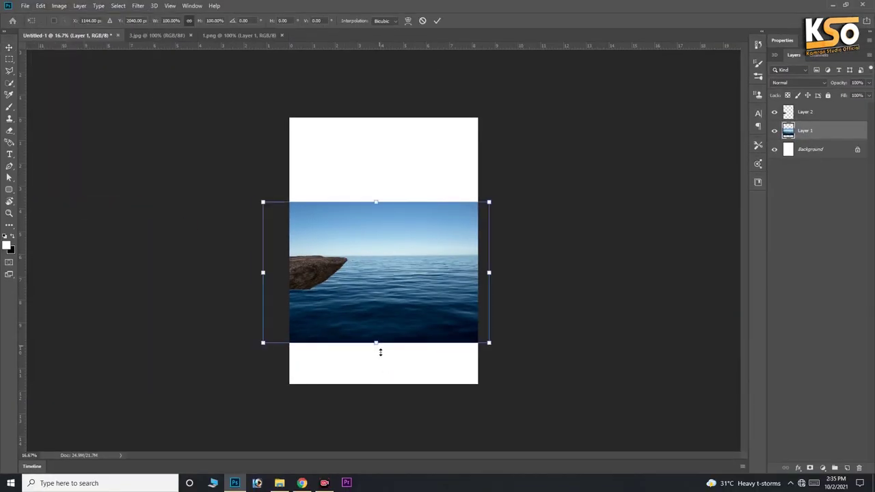
{"action": "left_click_drag", "start_coordinate": [380, 352], "coordinate": [381, 383]}
{"action": "left_click_drag", "start_coordinate": [377, 202], "coordinate": [380, 130]}
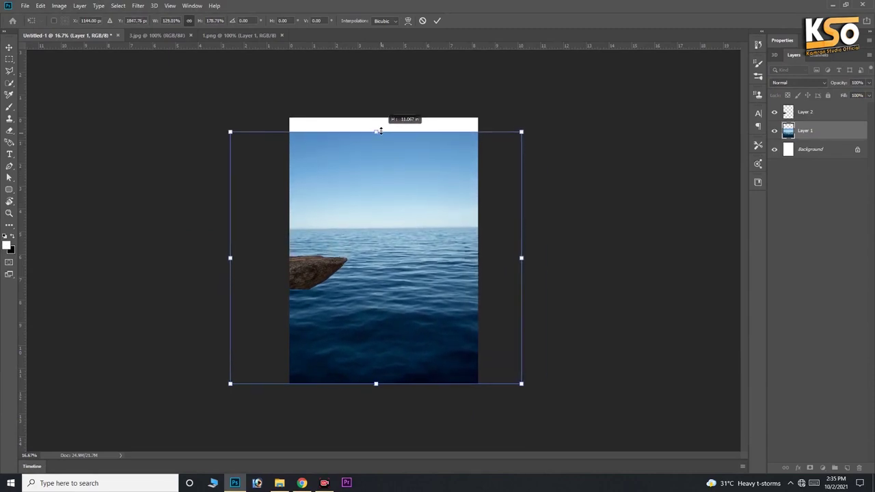
{"action": "left_click_drag", "start_coordinate": [380, 130], "coordinate": [381, 118]}
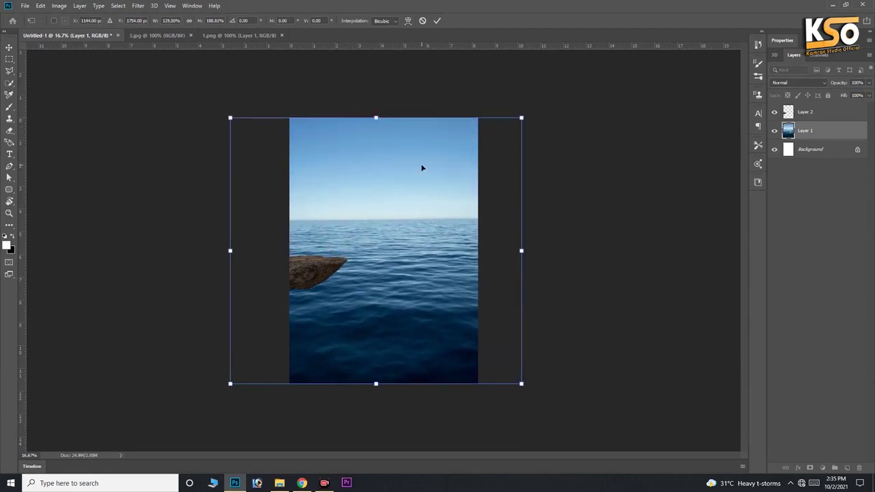
{"action": "key", "text": "Return"}
- Select the rock layer, Layer 2, for transforming
{"action": "right_click", "coordinate": [316, 269]}
{"action": "left_click", "coordinate": [328, 270]}
{"action": "key", "text": "ctrl+t"}
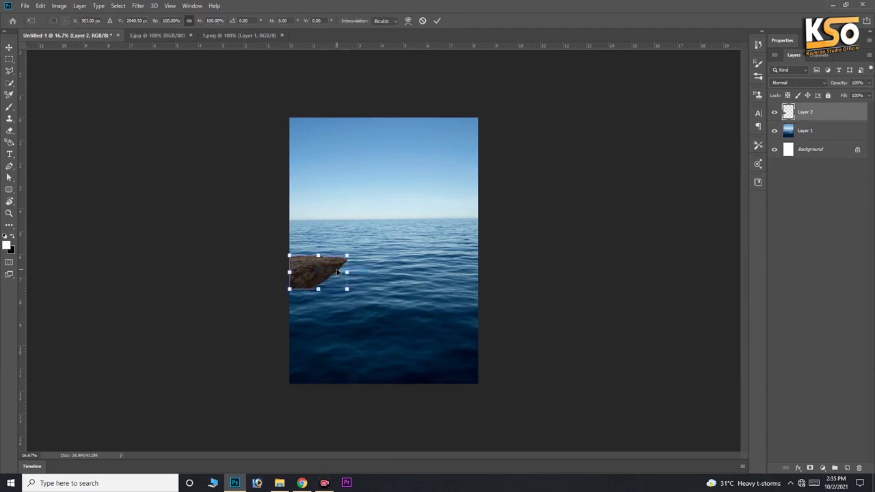
- Enlarge and reposition the rock over the left side of the sea
{"action": "left_click_drag", "start_coordinate": [345, 289], "coordinate": [482, 369]}
{"action": "left_click_drag", "start_coordinate": [378, 307], "coordinate": [329, 279]}
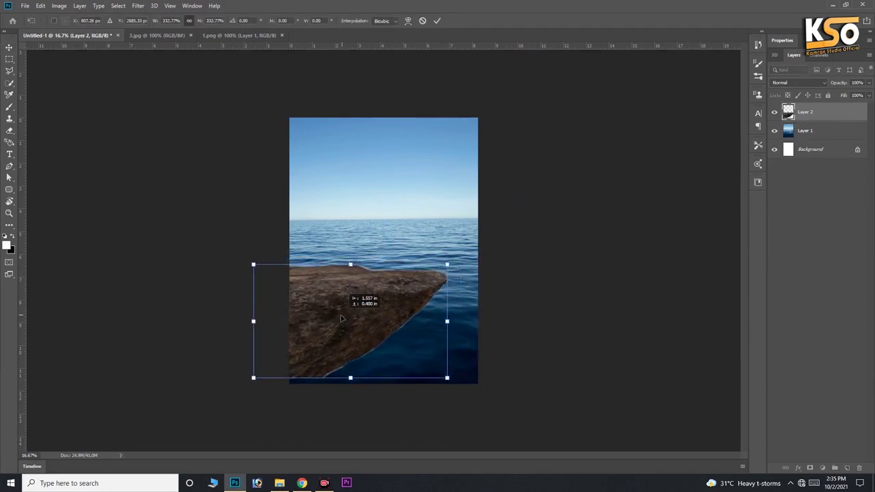
{"action": "left_click_drag", "start_coordinate": [337, 226], "coordinate": [338, 187]}
{"action": "left_click_drag", "start_coordinate": [322, 236], "coordinate": [337, 236]}
{"action": "left_click_drag", "start_coordinate": [449, 263], "coordinate": [426, 263]}
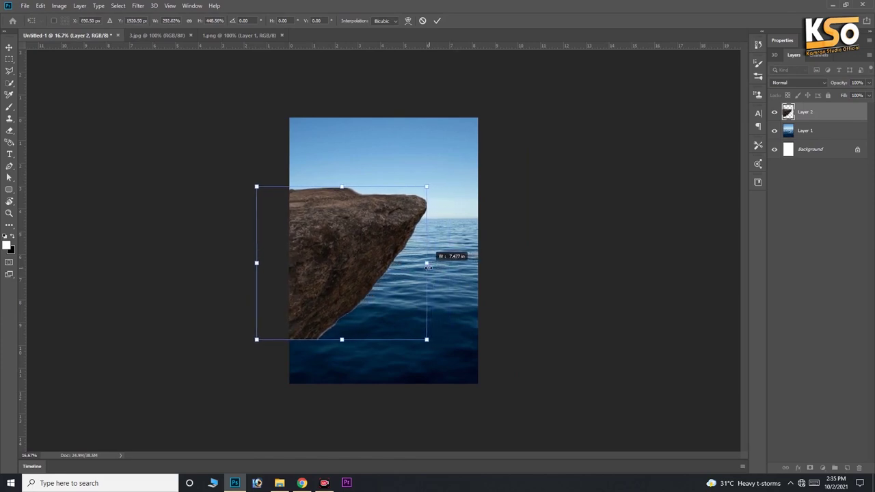
{"action": "left_click_drag", "start_coordinate": [355, 240], "coordinate": [354, 251]}
{"action": "left_click_drag", "start_coordinate": [424, 276], "coordinate": [417, 276]}
{"action": "left_click_drag", "start_coordinate": [326, 244], "coordinate": [360, 244]}
- Warp the rock's mesh into a curved cliff overhanging the sea
{"action": "right_click", "coordinate": [359, 244]}
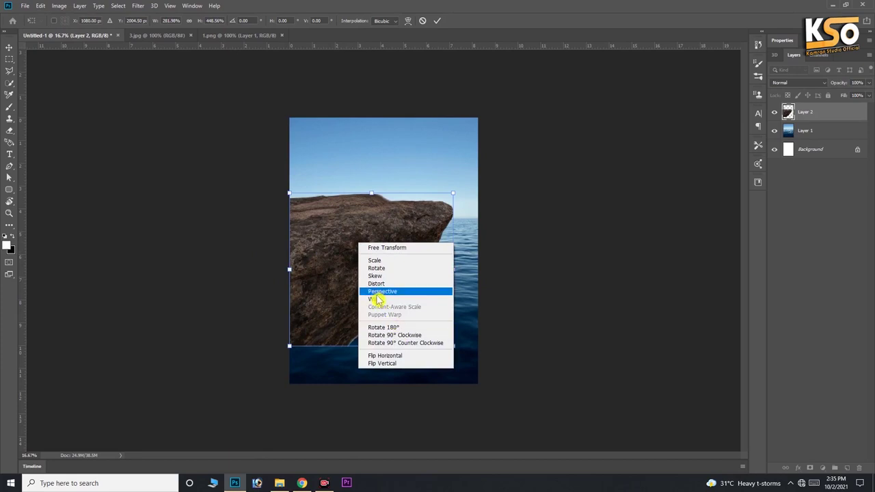
{"action": "left_click", "coordinate": [377, 299]}
{"action": "mouse_move", "coordinate": [419, 251]}
{"action": "left_mouse_down"}
{"action": "mouse_move", "coordinate": [354, 270]}
{"action": "mouse_move", "coordinate": [325, 340]}
{"action": "left_mouse_up"}
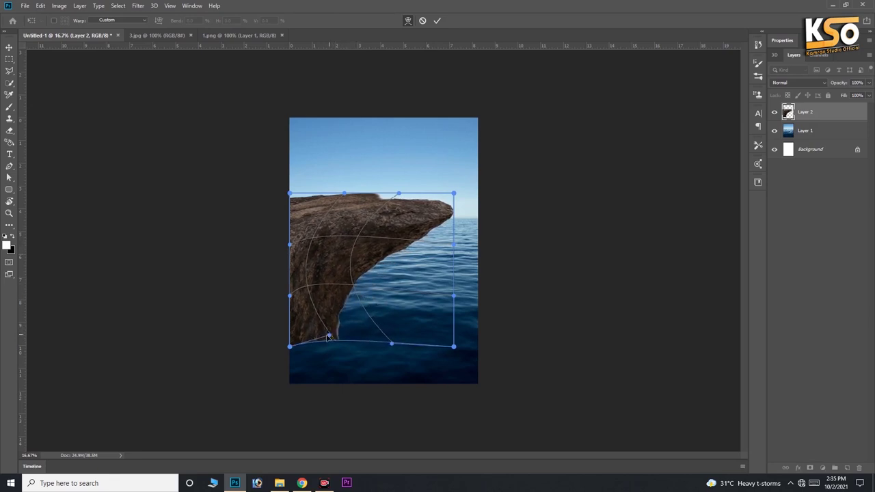
{"action": "left_click_drag", "start_coordinate": [454, 196], "coordinate": [324, 197]}
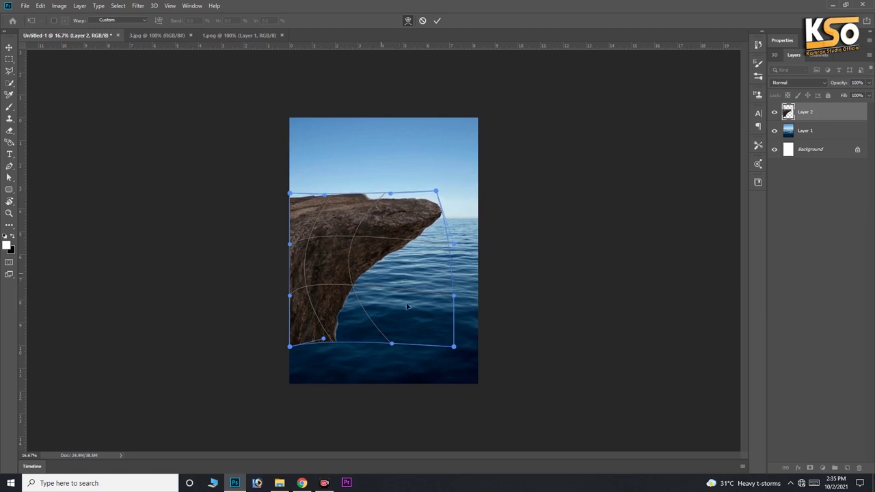
{"action": "left_click_drag", "start_coordinate": [450, 347], "coordinate": [444, 343]}
{"action": "left_click_drag", "start_coordinate": [453, 297], "coordinate": [438, 296]}
{"action": "left_click_drag", "start_coordinate": [381, 237], "coordinate": [373, 237]}
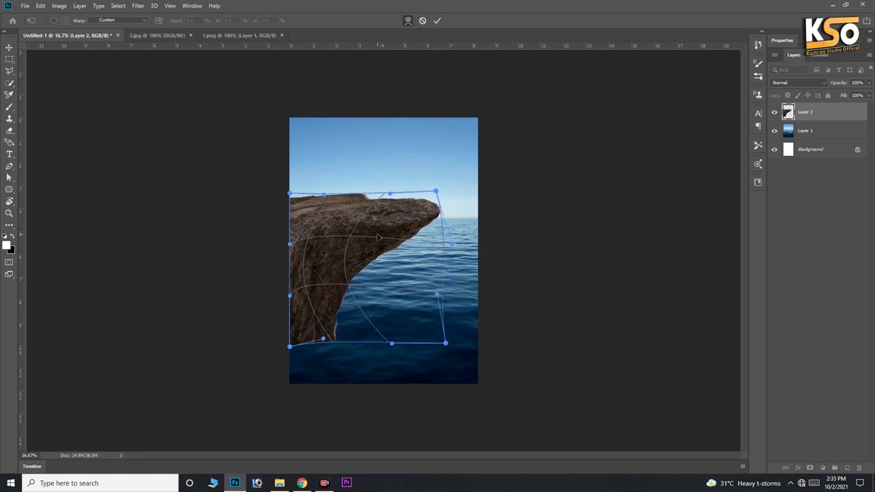
{"action": "mouse_move", "coordinate": [390, 346]}
{"action": "left_mouse_down"}
{"action": "mouse_move", "coordinate": [339, 354]}
{"action": "mouse_move", "coordinate": [249, 348]}
{"action": "left_mouse_up"}
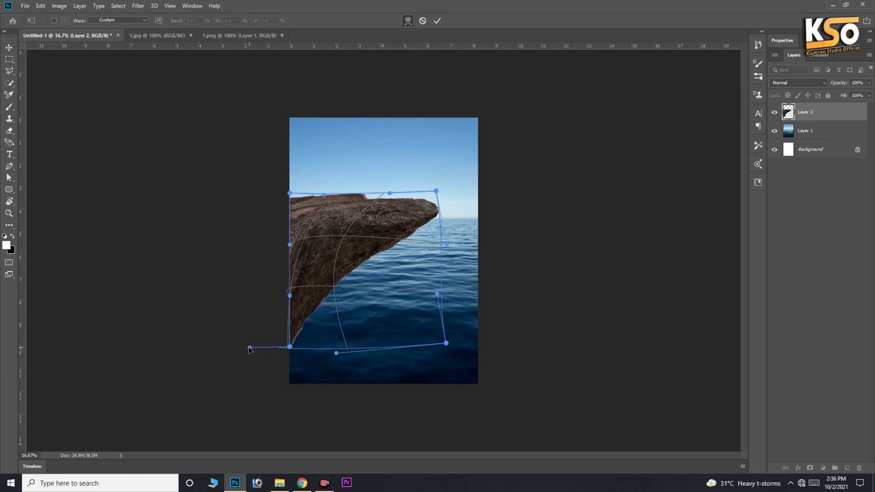
{"action": "key", "text": "Return"}
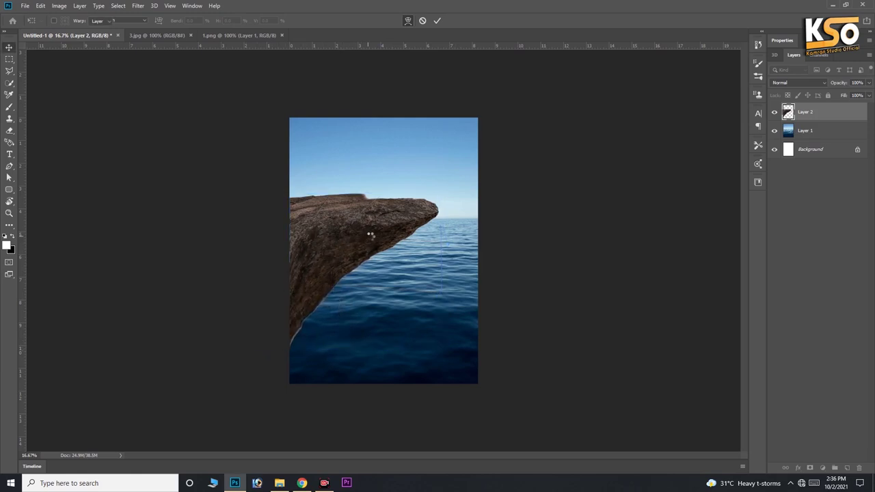
- Skew the rock so its top leans left and its base reaches the canvas bottom
{"action": "left_click_drag", "start_coordinate": [381, 219], "coordinate": [368, 224]}
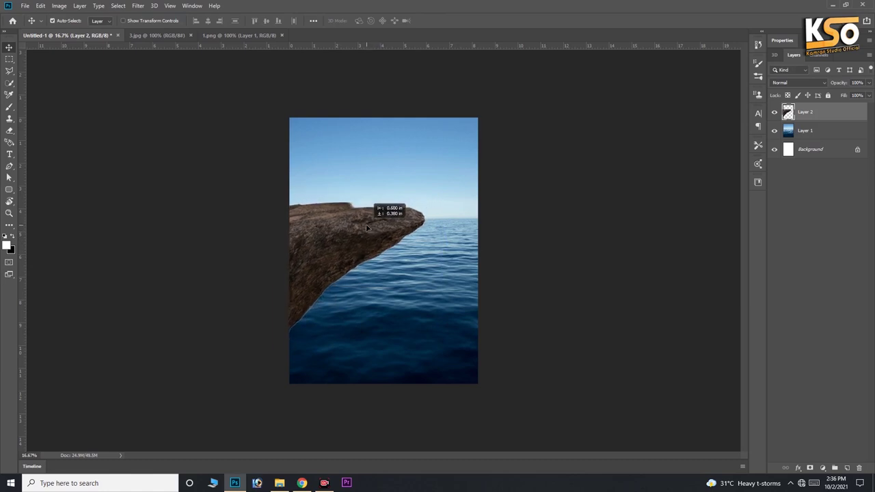
{"action": "key", "text": "ctrl+t"}
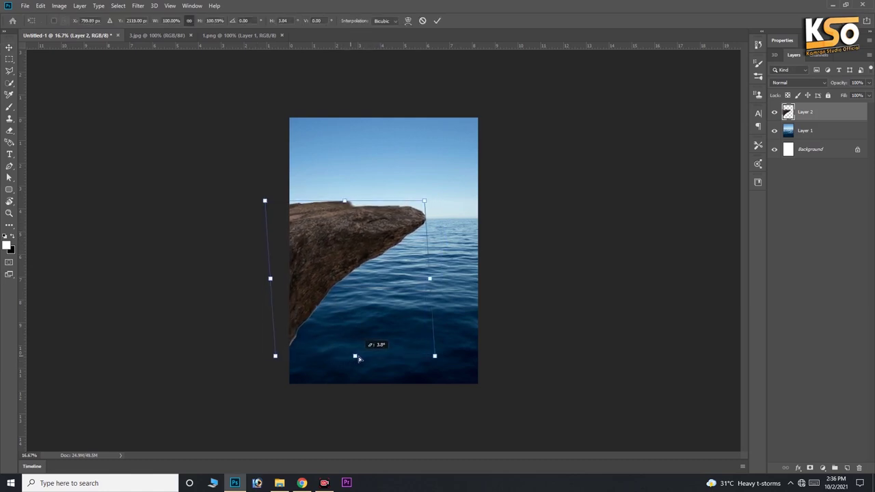
{"action": "left_click_drag", "start_coordinate": [344, 356], "coordinate": [369, 356]}
{"action": "left_click_drag", "start_coordinate": [344, 203], "coordinate": [324, 230]}
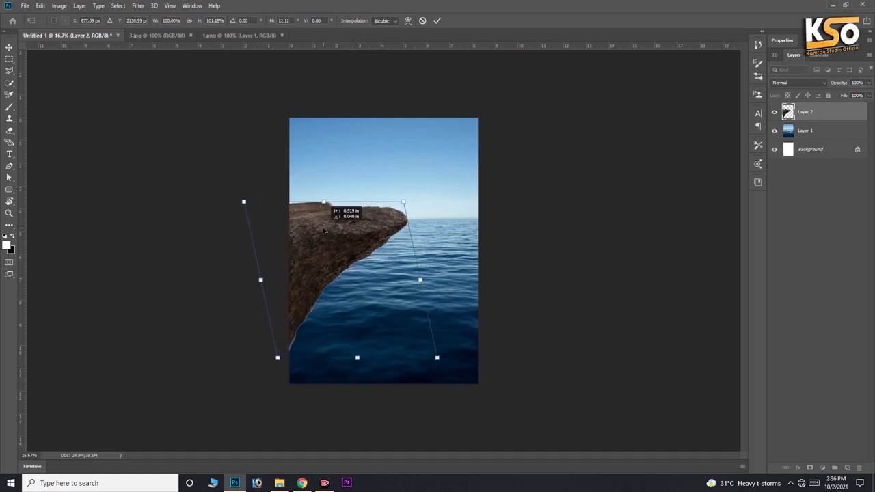
{"action": "left_click_drag", "start_coordinate": [330, 204], "coordinate": [308, 203]}
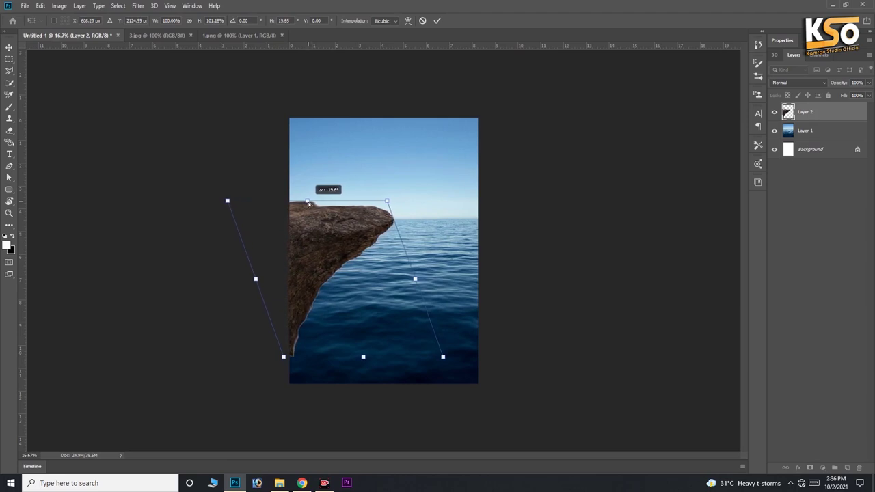
{"action": "left_click_drag", "start_coordinate": [306, 204], "coordinate": [303, 204]}
{"action": "mouse_move", "coordinate": [366, 365]}
{"action": "left_mouse_down"}
{"action": "mouse_move", "coordinate": [359, 362]}
{"action": "mouse_move", "coordinate": [368, 387]}
{"action": "left_mouse_up"}
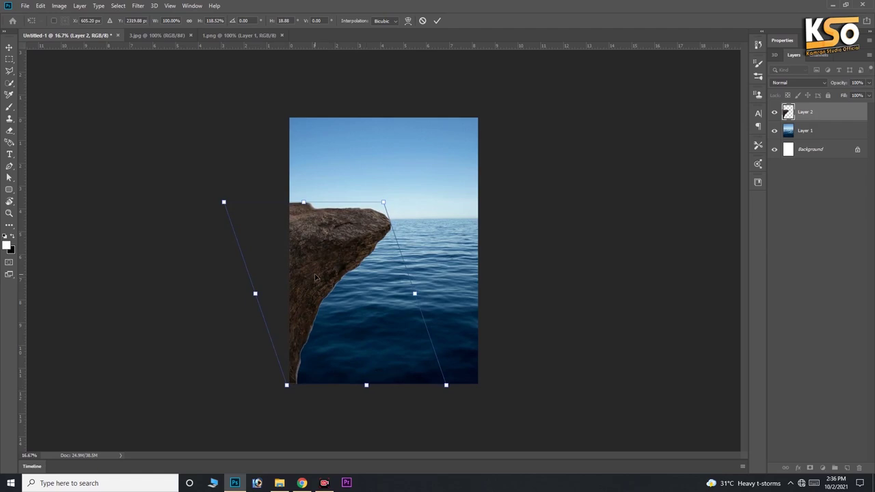
{"action": "key", "text": "Return"}
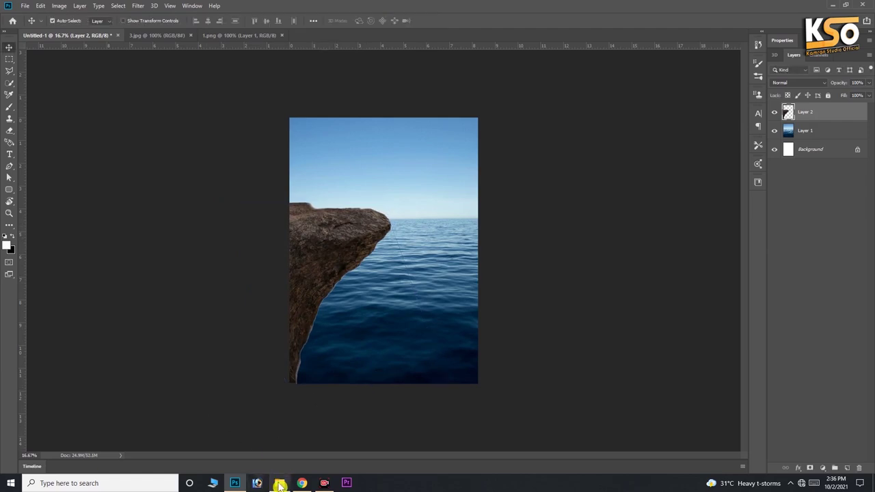
- Open the moon photo 4.jpg and bring it into the composite as a layer
{"action": "left_click", "coordinate": [280, 482]}
{"action": "left_click", "coordinate": [615, 303]}
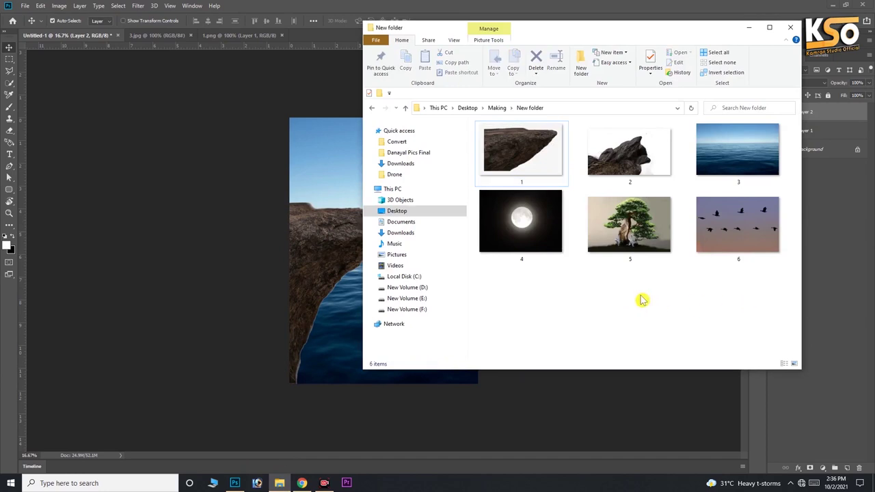
{"action": "left_click_drag", "start_coordinate": [521, 208], "coordinate": [302, 8]}
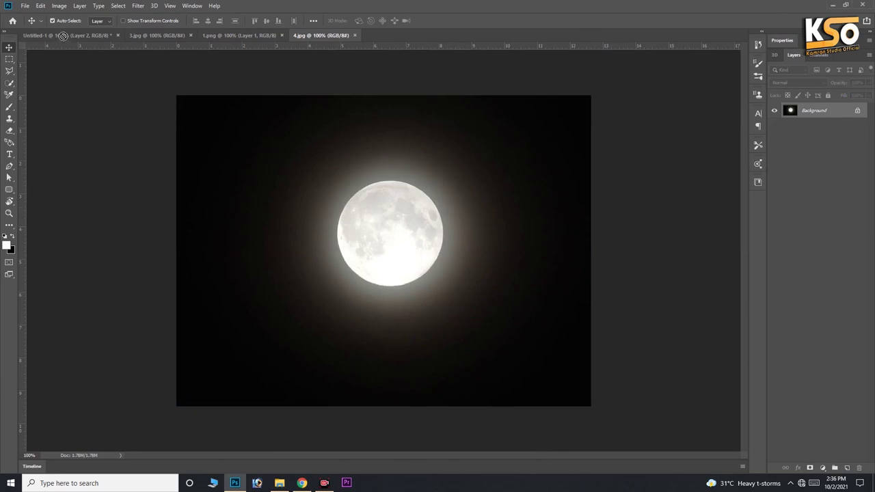
{"action": "mouse_move", "coordinate": [62, 35]}
{"action": "left_mouse_down"}
{"action": "mouse_move", "coordinate": [420, 201]}
{"action": "mouse_move", "coordinate": [519, 197]}
{"action": "left_mouse_up"}
- Scale and position the moon layer to fill the sky, placed beneath the rock layer
{"action": "key", "text": "ctrl+t"}
{"action": "left_click_drag", "start_coordinate": [432, 186], "coordinate": [408, 186]}
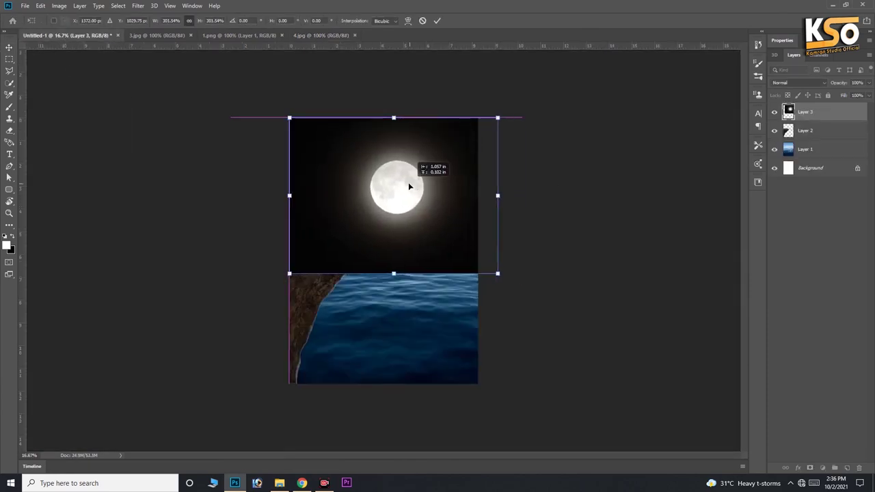
{"action": "key", "text": "Return"}
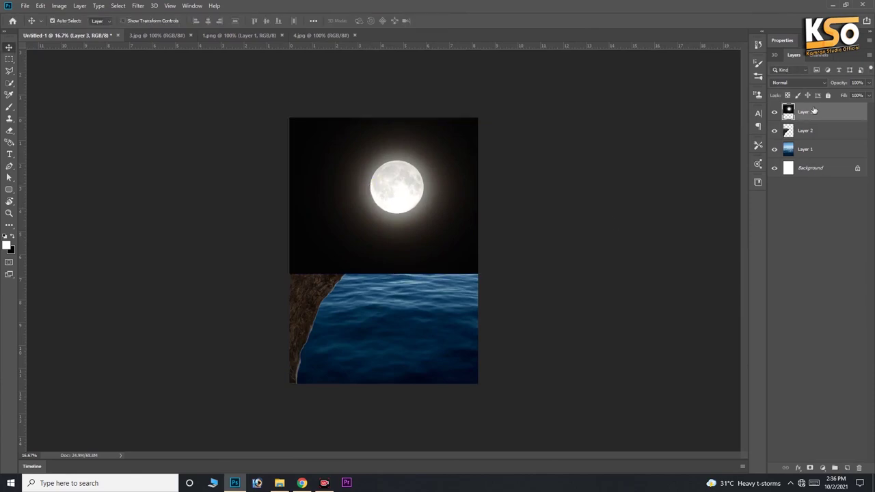
{"action": "left_click_drag", "start_coordinate": [812, 111], "coordinate": [801, 137]}
{"action": "mouse_move", "coordinate": [413, 220]}
{"action": "left_mouse_down"}
{"action": "mouse_move", "coordinate": [438, 220]}
{"action": "mouse_move", "coordinate": [434, 232]}
{"action": "left_mouse_up"}
{"action": "key", "text": "ctrl+t"}
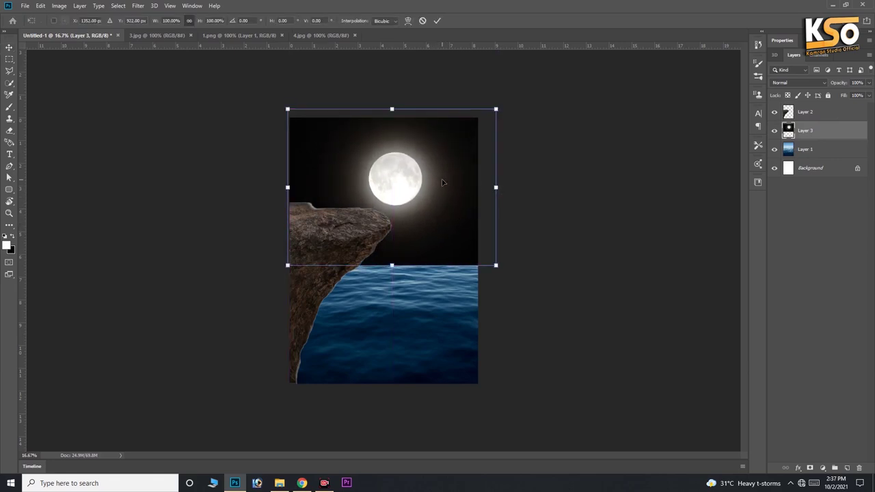
{"action": "left_click_drag", "start_coordinate": [442, 182], "coordinate": [463, 164]}
{"action": "left_click_drag", "start_coordinate": [299, 184], "coordinate": [383, 168]}
{"action": "key", "text": "Return"}
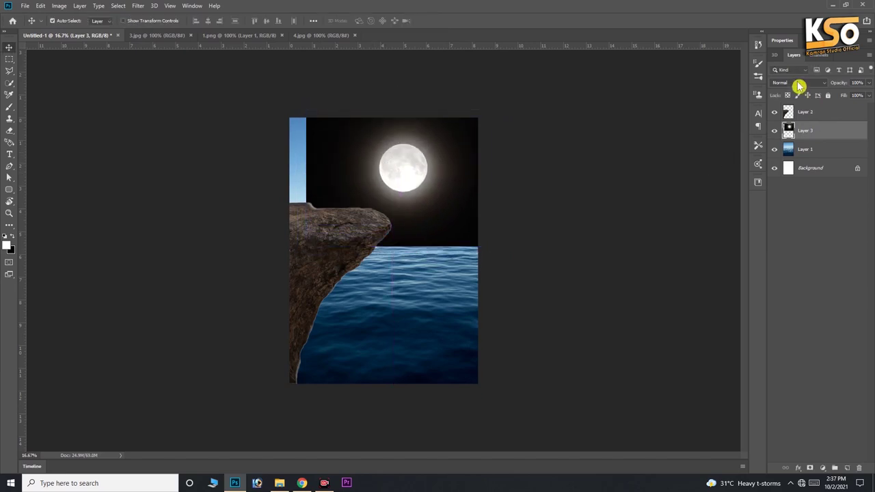
- Stretch a rectangular selection of dark sky leftward to cover the blue strip
{"action": "key", "text": "m"}
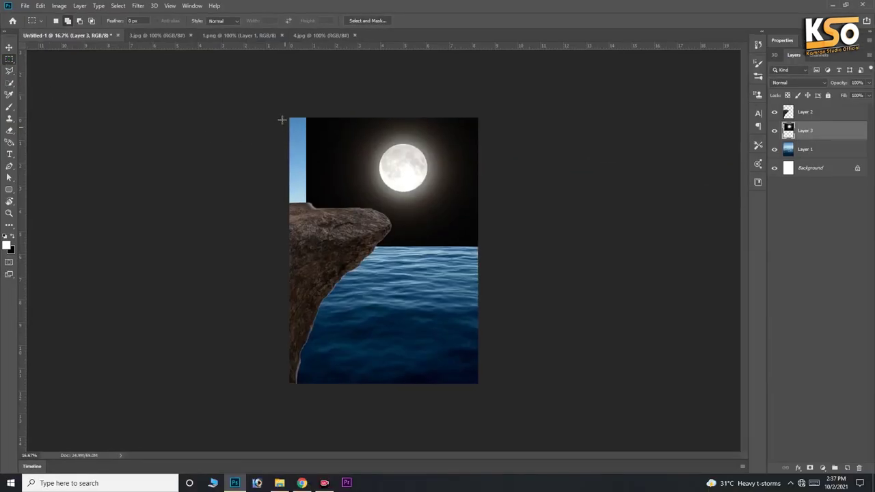
{"action": "mouse_move", "coordinate": [282, 119]}
{"action": "left_mouse_down"}
{"action": "mouse_move", "coordinate": [321, 252]}
{"action": "mouse_move", "coordinate": [349, 260]}
{"action": "left_mouse_up"}
{"action": "key", "text": "ctrl+t"}
{"action": "left_click_drag", "start_coordinate": [289, 189], "coordinate": [263, 193]}
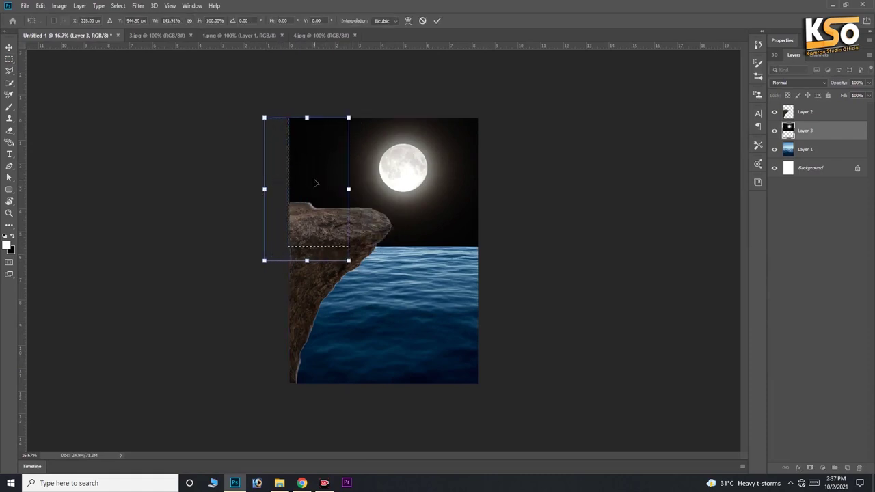
{"action": "key", "text": "Escape"}
{"action": "key", "text": "v"}
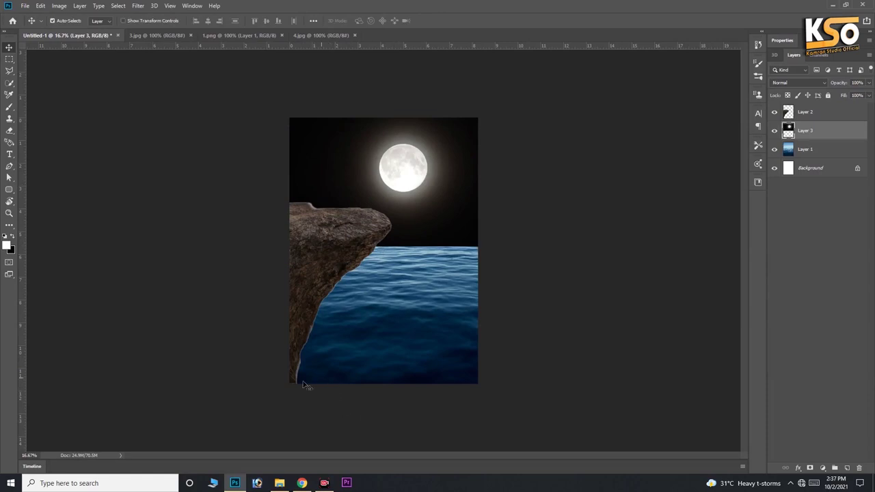
{"action": "key", "text": "ctrl+plus"}
- Set the moon layer to Screen blend and erase the horizon seam with a 40% eraser
{"action": "left_click", "coordinate": [471, 230]}
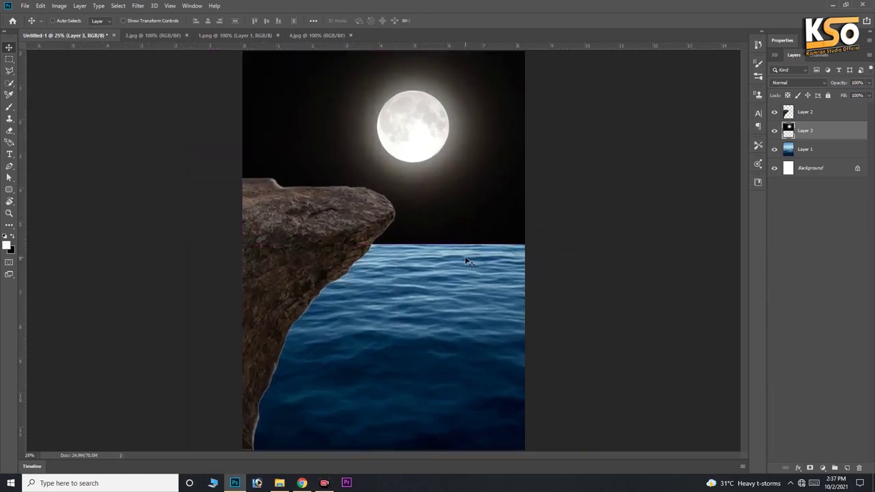
{"action": "key", "text": "shift+alt+s"}
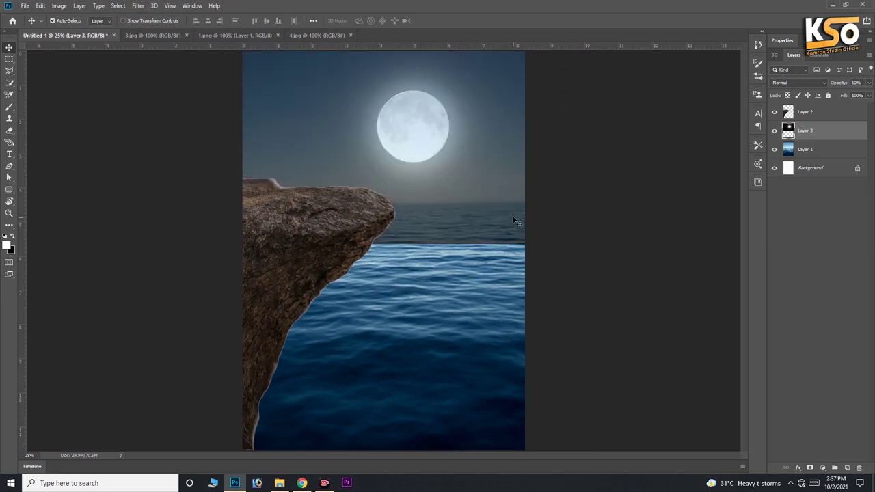
{"action": "key", "text": "e"}
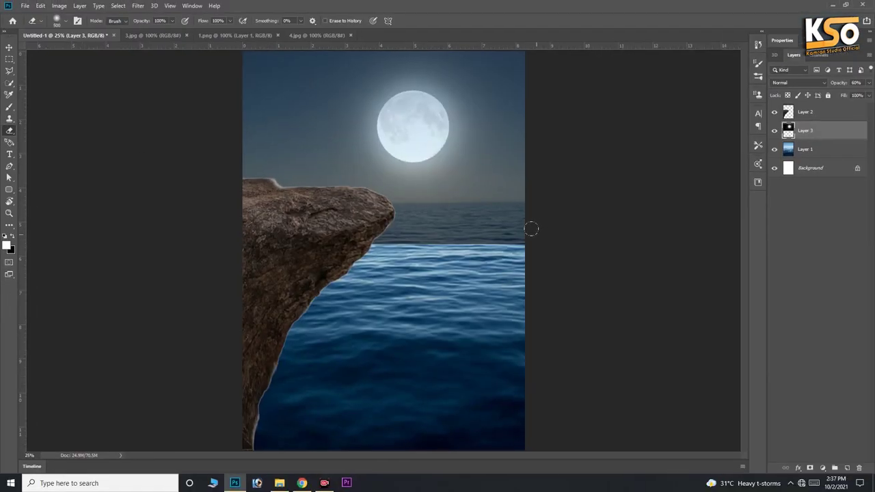
{"action": "left_click_drag", "start_coordinate": [531, 229], "coordinate": [288, 237]}
{"action": "key", "text": "4"}
{"action": "mouse_move", "coordinate": [527, 226]}
{"action": "left_mouse_down"}
{"action": "mouse_move", "coordinate": [356, 237]}
{"action": "mouse_move", "coordinate": [549, 231]}
{"action": "left_mouse_up"}
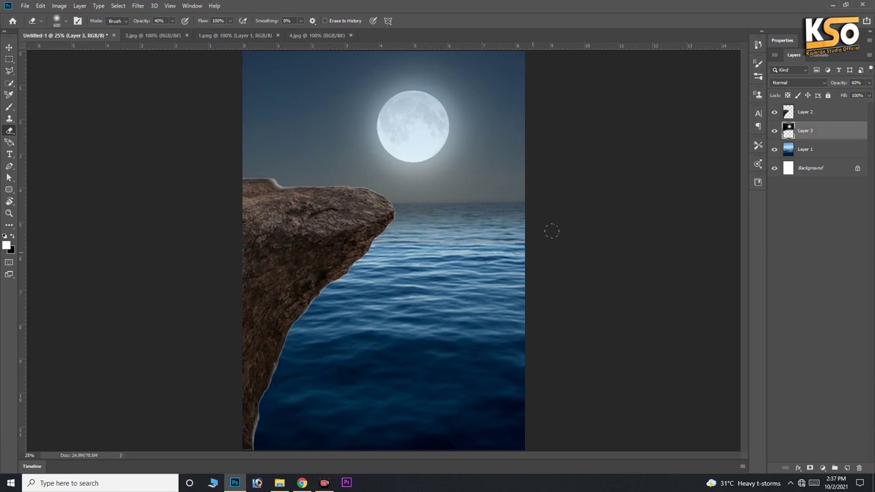
{"action": "key", "text": "v"}
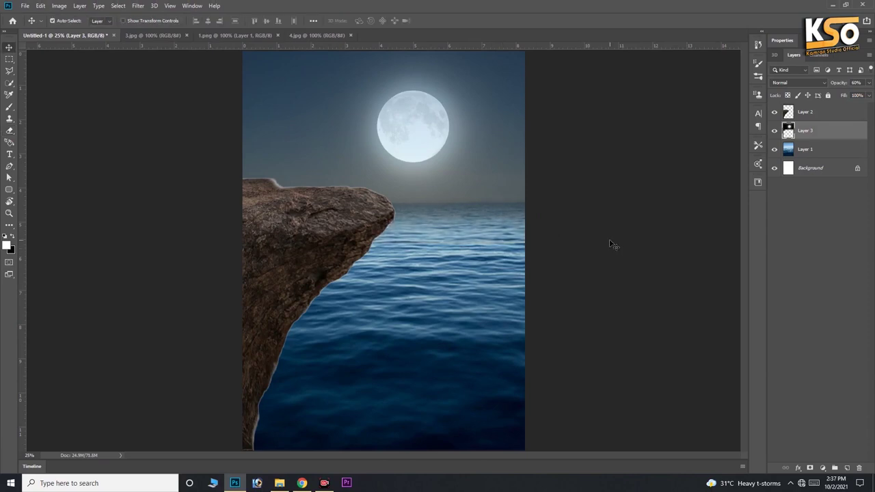
- Set the moon layer's opacity to 90% and select the rock layer
{"action": "key", "text": "9"}
{"action": "key", "text": "ctrl+0"}
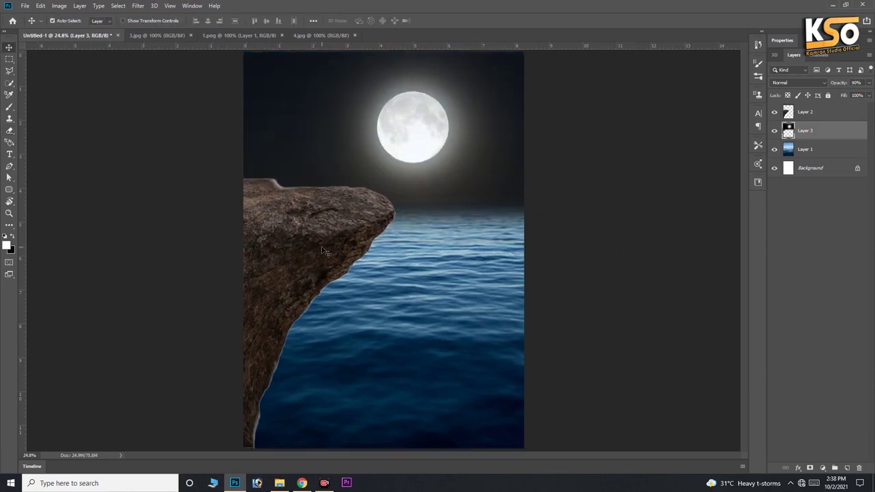
{"action": "key", "text": "ctrl+plus"}
{"action": "key", "text": "ctrl+plus"}
{"action": "right_click", "coordinate": [364, 256]}
{"action": "left_click", "coordinate": [380, 250]}
{"action": "key", "text": "e"}
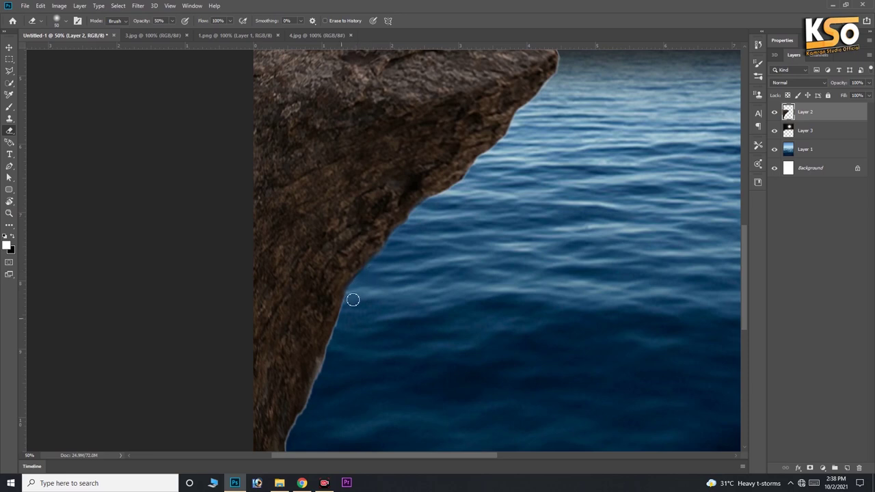
- Erase the pale fringe along the rock's edge and top so it blends into the sky
{"action": "mouse_move", "coordinate": [328, 363]}
{"action": "left_mouse_down"}
{"action": "mouse_move", "coordinate": [323, 380]}
{"action": "mouse_move", "coordinate": [335, 307]}
{"action": "left_mouse_up"}
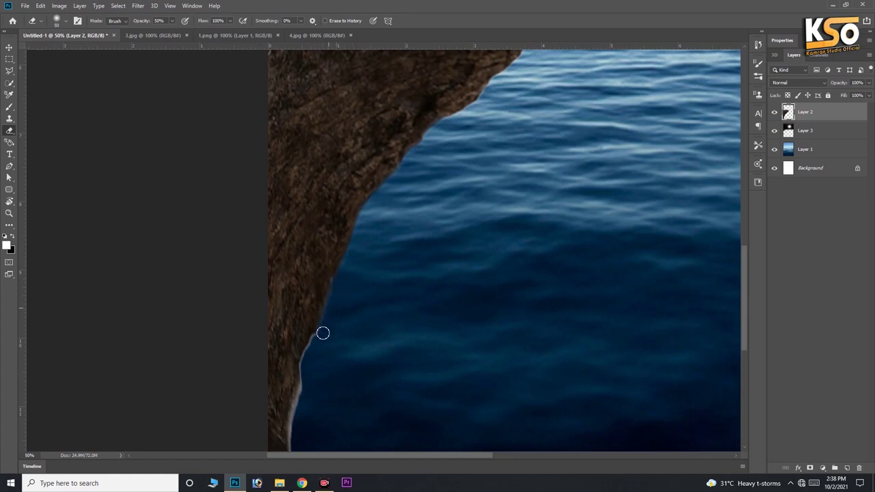
{"action": "mouse_move", "coordinate": [307, 364]}
{"action": "left_mouse_down"}
{"action": "mouse_move", "coordinate": [327, 260]}
{"action": "mouse_move", "coordinate": [311, 362]}
{"action": "left_mouse_up"}
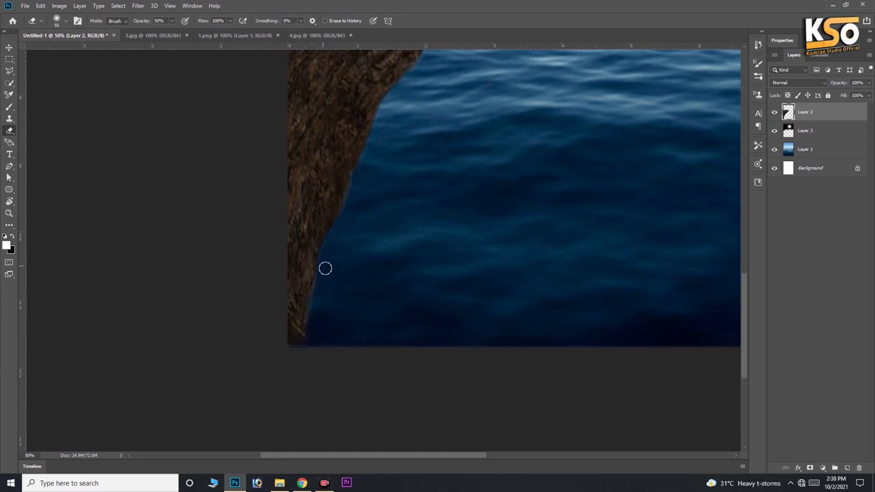
{"action": "left_click_drag", "start_coordinate": [326, 255], "coordinate": [338, 411]}
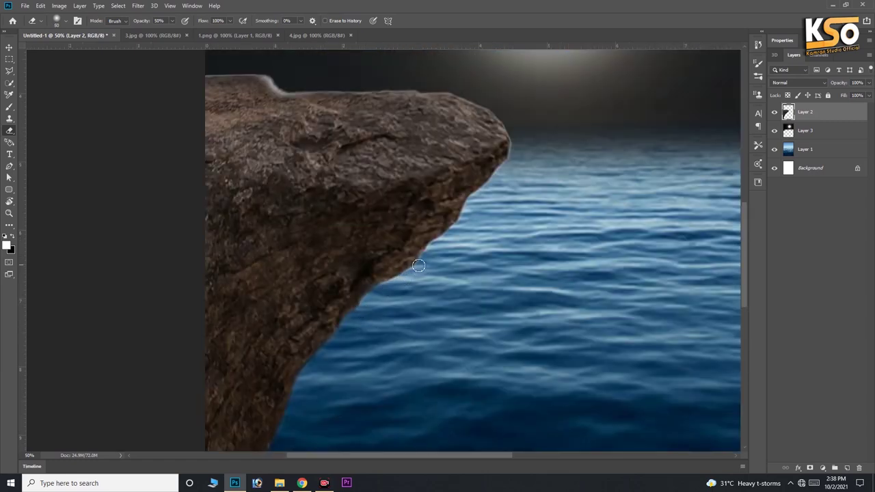
{"action": "left_click_drag", "start_coordinate": [445, 268], "coordinate": [338, 317]}
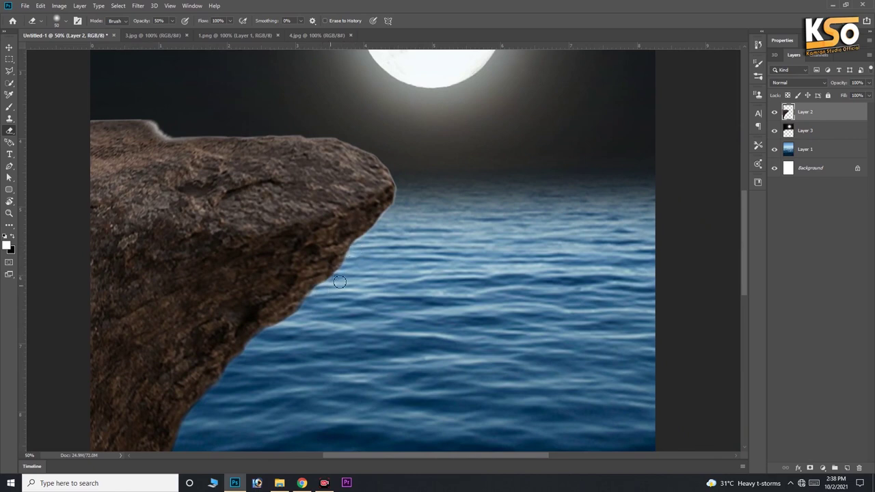
{"action": "left_click_drag", "start_coordinate": [337, 285], "coordinate": [343, 292]}
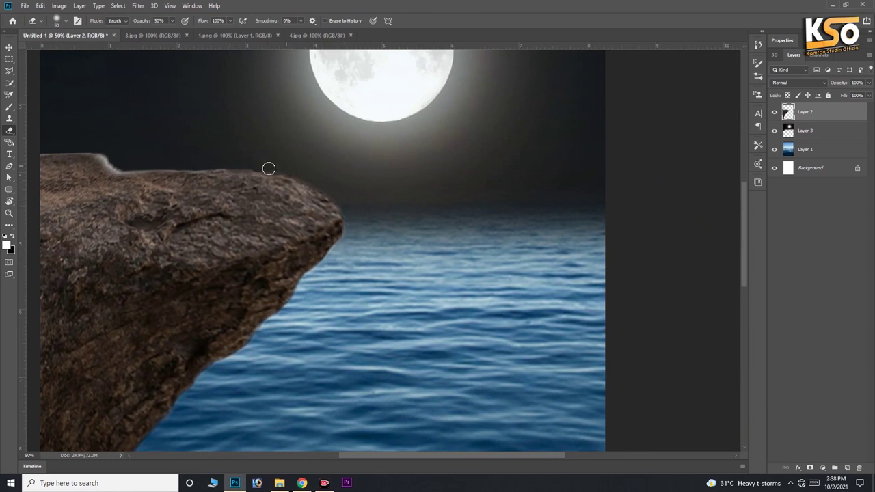
{"action": "left_click_drag", "start_coordinate": [267, 168], "coordinate": [416, 189]}
{"action": "mouse_move", "coordinate": [359, 193]}
{"action": "left_mouse_down"}
{"action": "mouse_move", "coordinate": [297, 190]}
{"action": "mouse_move", "coordinate": [309, 195]}
{"action": "mouse_move", "coordinate": [283, 178]}
{"action": "mouse_move", "coordinate": [231, 178]}
{"action": "left_mouse_up"}
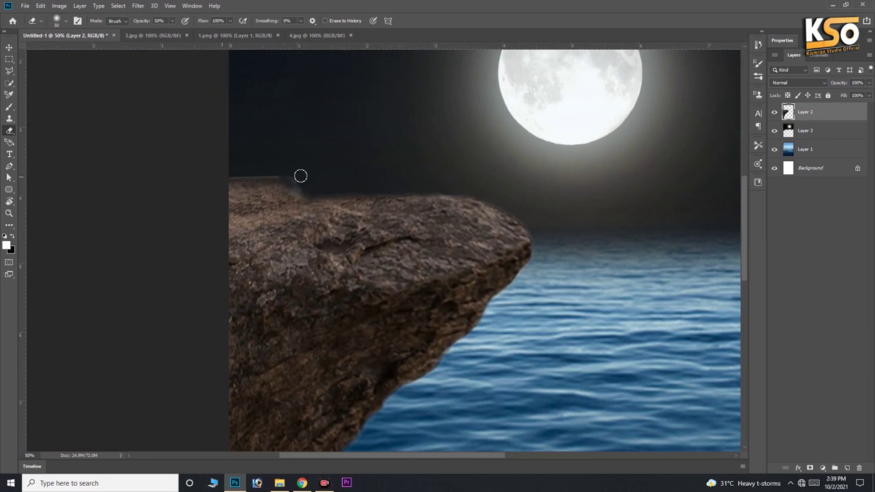
{"action": "mouse_move", "coordinate": [293, 182]}
{"action": "left_mouse_down"}
{"action": "mouse_move", "coordinate": [267, 177]}
{"action": "mouse_move", "coordinate": [312, 197]}
{"action": "left_mouse_up"}
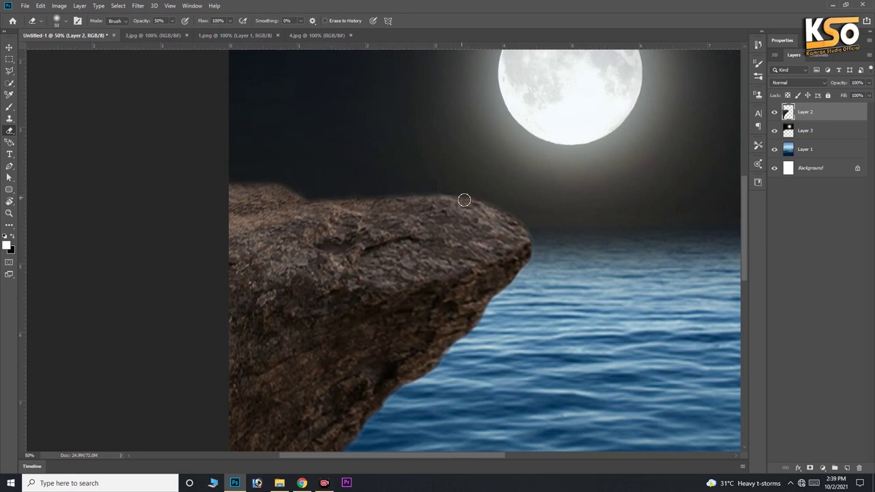
{"action": "key", "text": "ctrl+minus"}
{"action": "key", "text": "ctrl+minus"}
{"action": "key", "text": "v"}
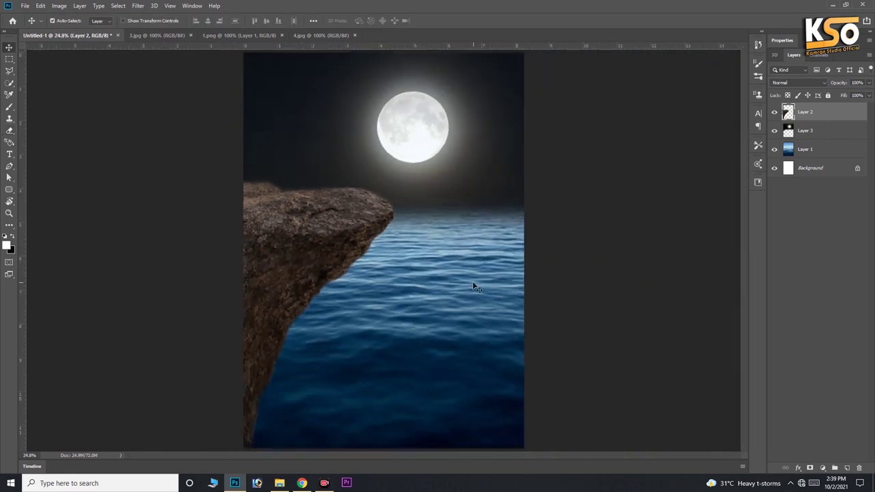
{"action": "left_click", "coordinate": [471, 168], "text": "ctrl"}
- Tint the moon layer blue with Hue/Saturation: hue -167, saturation +42
{"action": "key", "text": "9"}
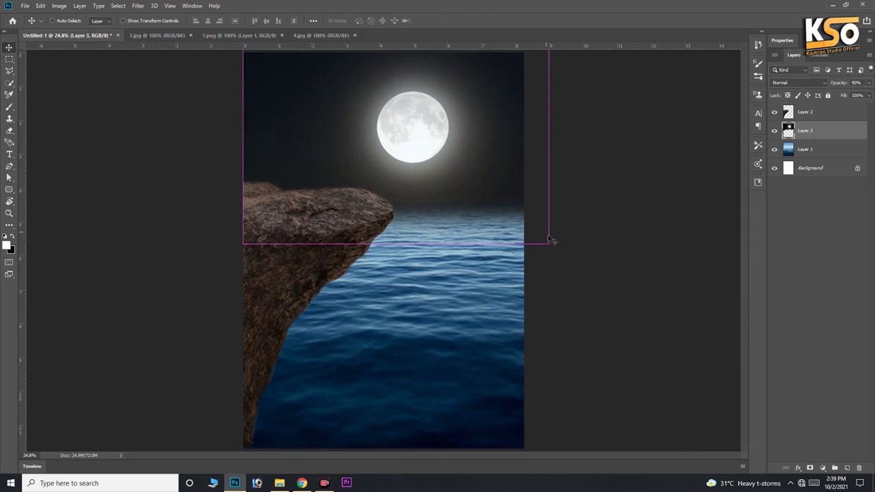
{"action": "key", "text": "ctrl+u"}
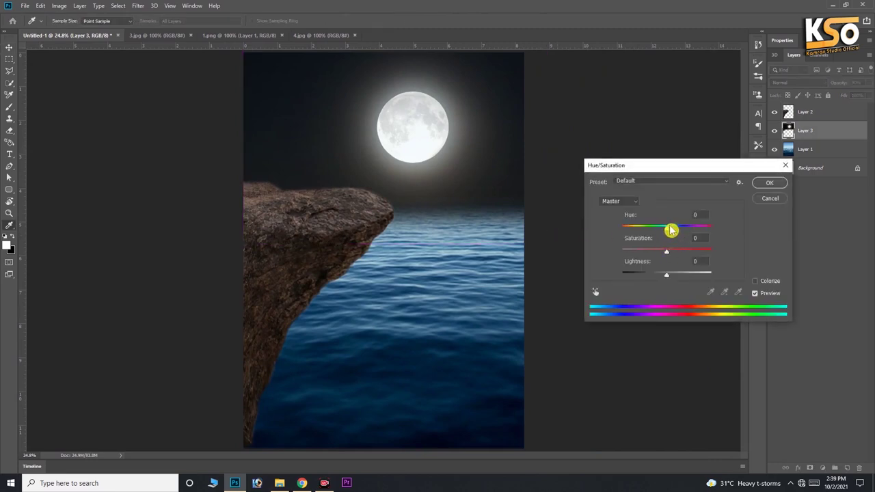
{"action": "mouse_move", "coordinate": [671, 230]}
{"action": "left_mouse_down"}
{"action": "mouse_move", "coordinate": [695, 254]}
{"action": "mouse_move", "coordinate": [625, 228]}
{"action": "left_mouse_up"}
{"action": "left_click_drag", "start_coordinate": [691, 252], "coordinate": [690, 253]}
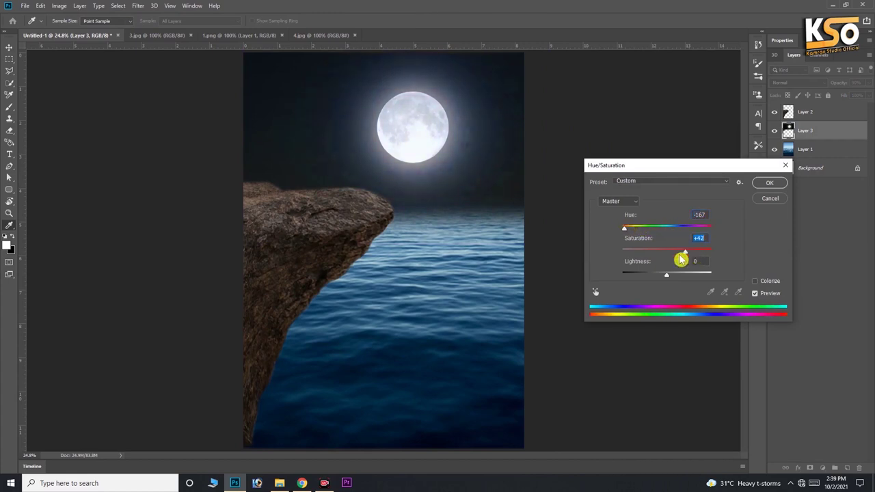
{"action": "key", "text": "Return"}
- Darken the sea image on Layer 1 slightly with a Curves adjustment
{"action": "right_click", "coordinate": [448, 283]}
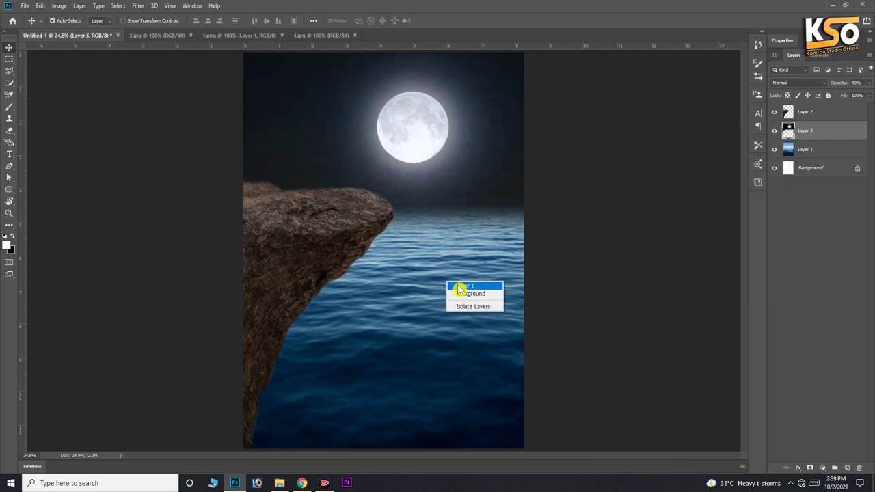
{"action": "left_click", "coordinate": [478, 286]}
{"action": "key", "text": "ctrl"}
{"action": "key", "text": "ctrl+m"}
{"action": "left_click_drag", "start_coordinate": [593, 226], "coordinate": [596, 226]}
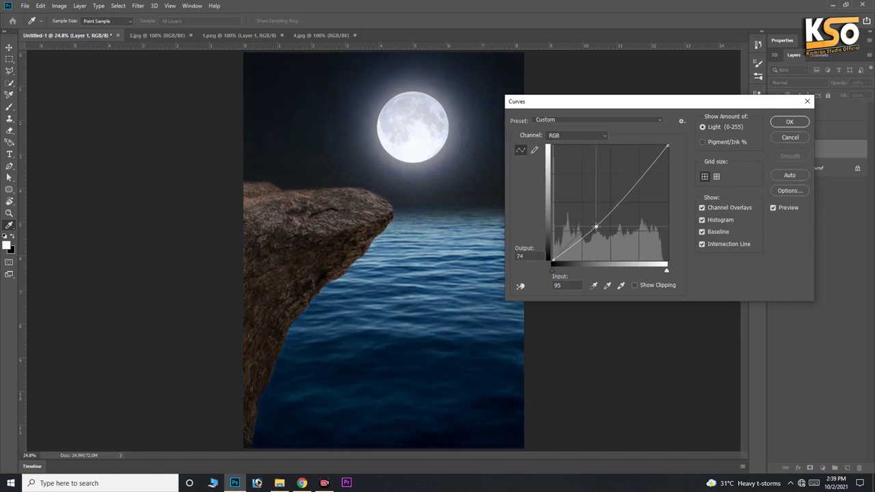
{"action": "left_click_drag", "start_coordinate": [596, 226], "coordinate": [597, 228]}
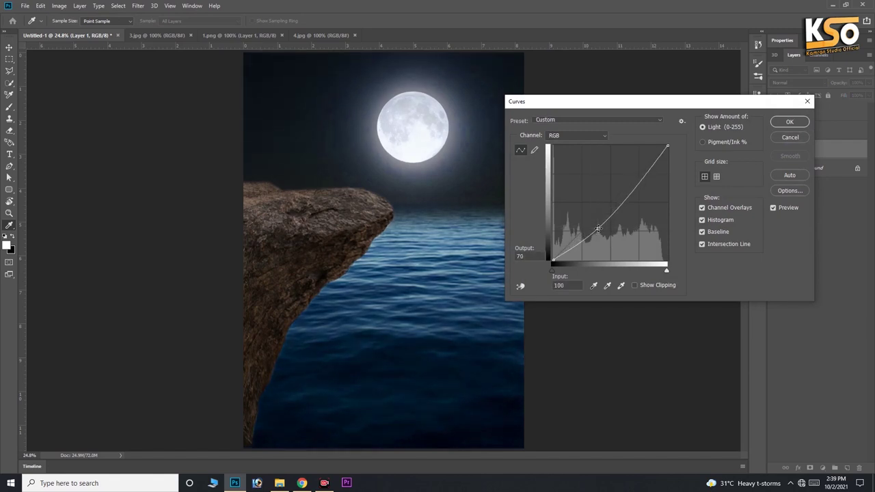
{"action": "key", "text": "Return"}
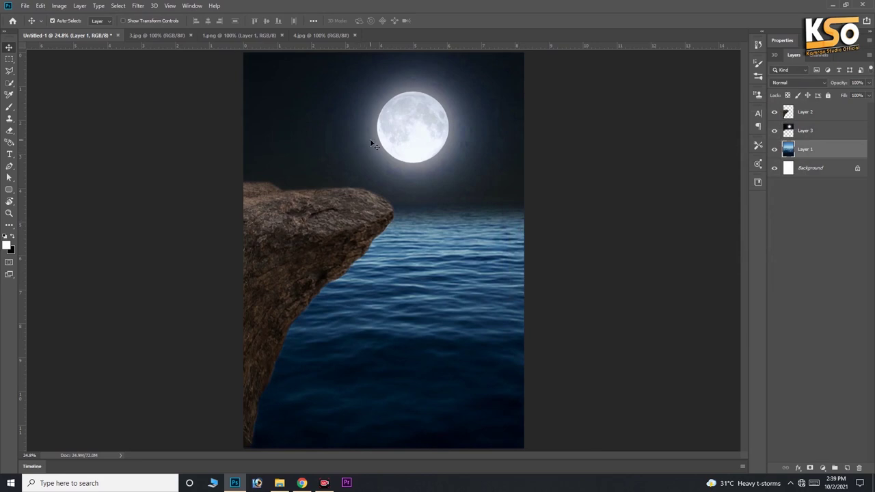
{"action": "left_click", "coordinate": [373, 143]}
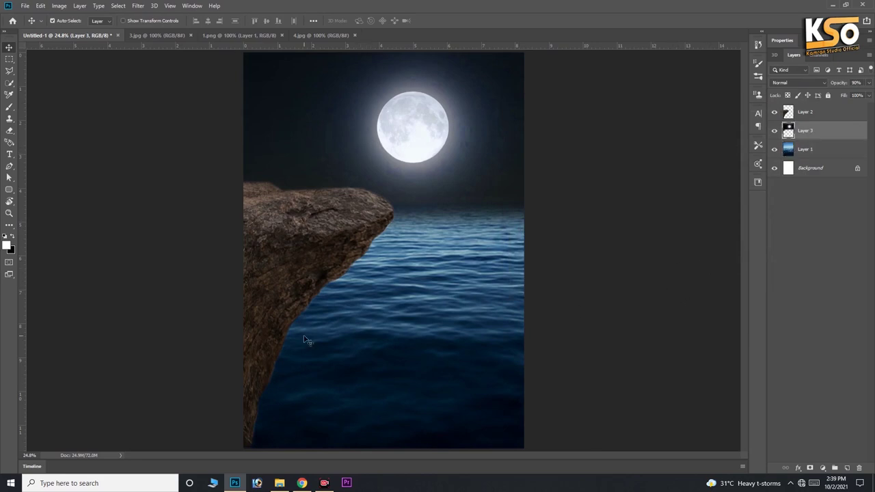
- Open the bonsai photo 5.jpg in Photoshop by dragging it from Explorer
{"action": "left_click", "coordinate": [308, 35]}
{"action": "left_click", "coordinate": [86, 35]}
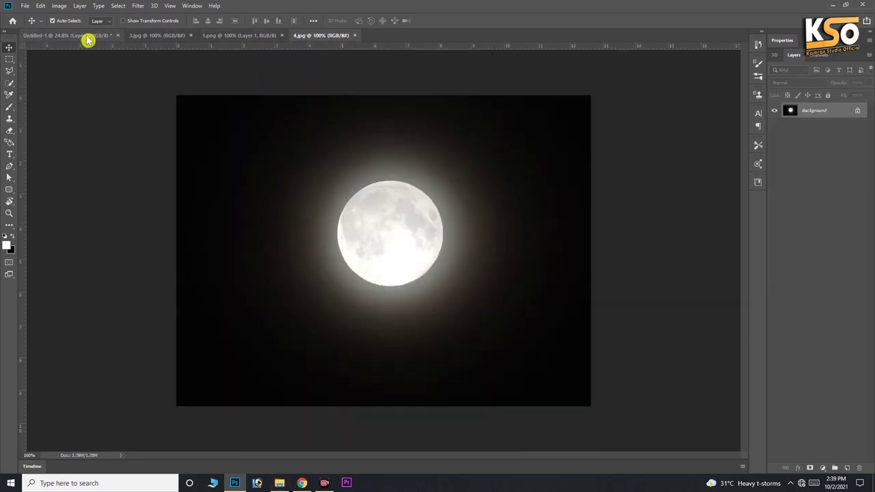
{"action": "left_click", "coordinate": [280, 483]}
{"action": "left_click_drag", "start_coordinate": [630, 226], "coordinate": [383, 35]}
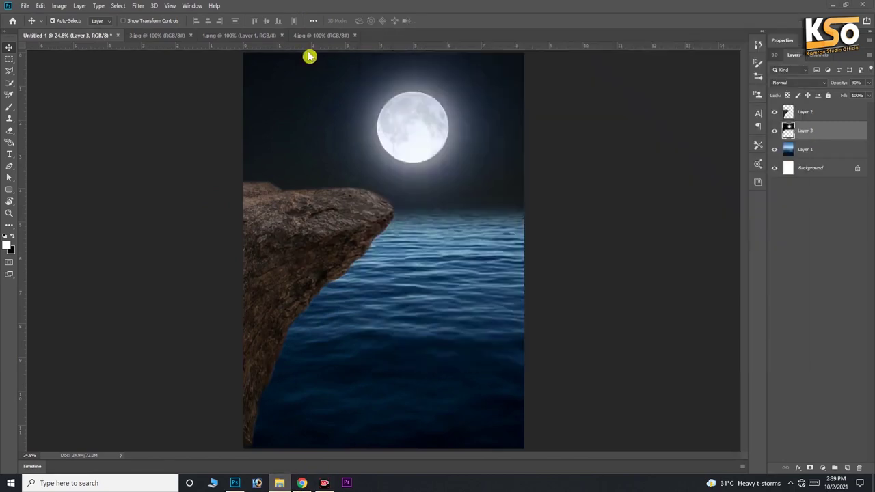
- Select the bonsai with Select Subject, refining the selection around the ground and crown
{"action": "key", "text": "w"}
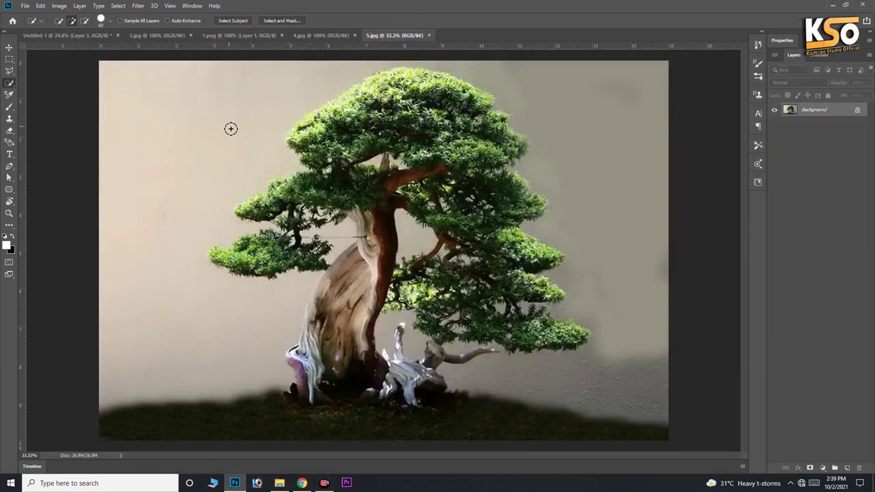
{"action": "left_click", "coordinate": [234, 21]}
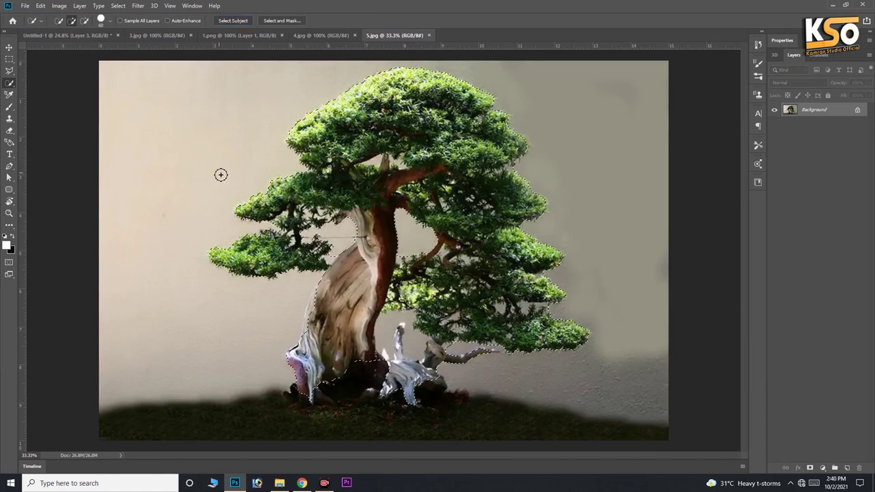
{"action": "key", "text": "ctrl+shift+i"}
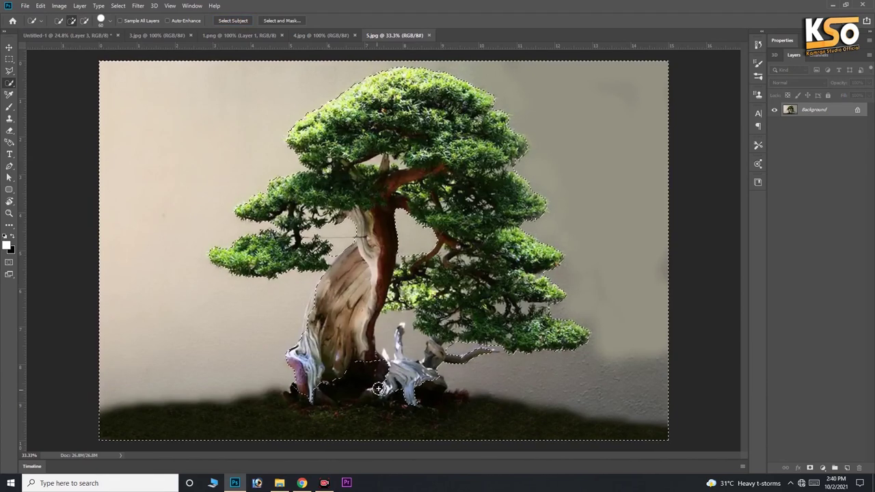
{"action": "mouse_move", "coordinate": [308, 408]}
{"action": "left_mouse_down"}
{"action": "mouse_move", "coordinate": [255, 416]}
{"action": "mouse_move", "coordinate": [242, 430]}
{"action": "mouse_move", "coordinate": [484, 441]}
{"action": "mouse_move", "coordinate": [571, 435]}
{"action": "left_mouse_up"}
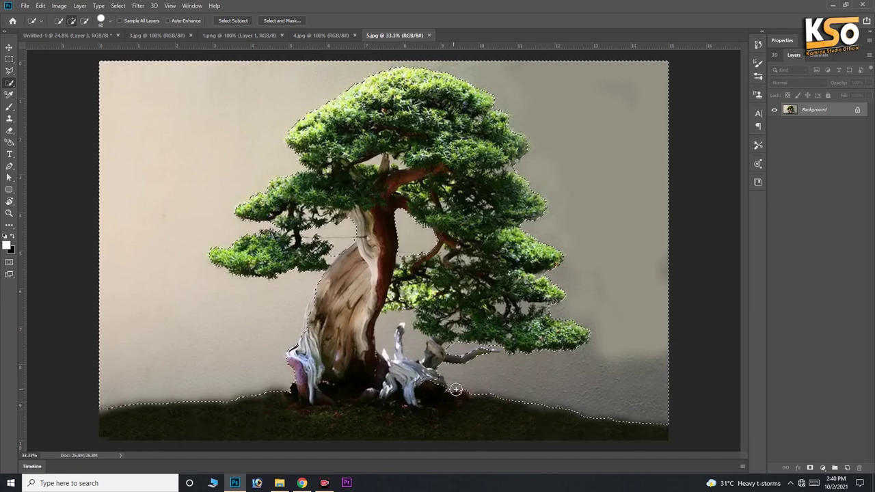
{"action": "key", "text": "ctrl+plus"}
{"action": "left_click_drag", "start_coordinate": [460, 369], "coordinate": [419, 330]}
{"action": "key", "text": "bracketleft"}
{"action": "key", "text": "bracketleft"}
{"action": "key", "text": "bracketleft"}
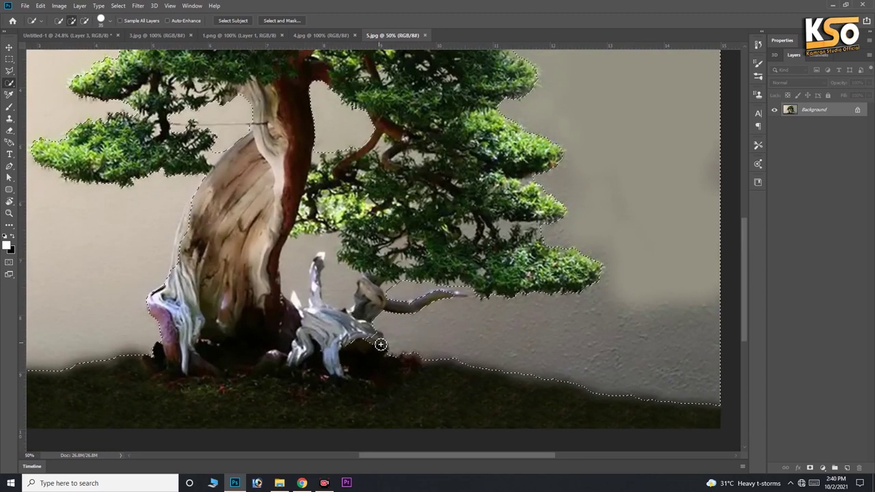
{"action": "key", "text": "alt"}
{"action": "left_click_drag", "start_coordinate": [335, 162], "coordinate": [403, 269]}
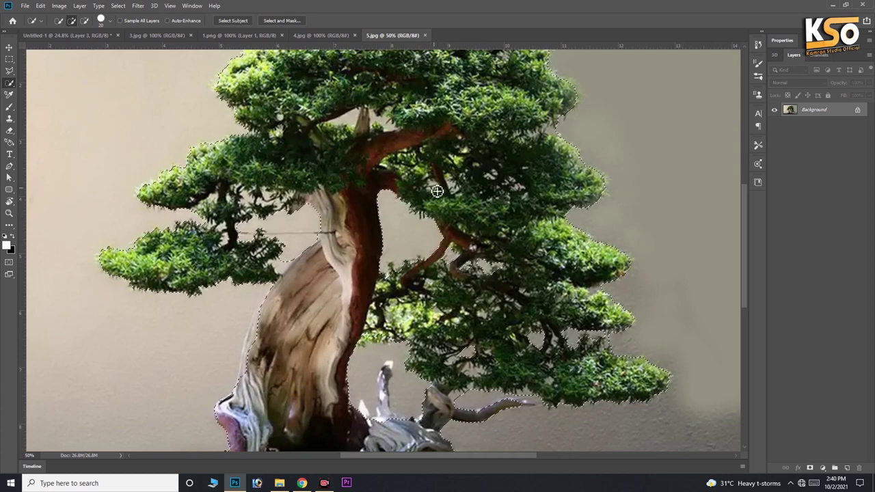
{"action": "left_click_drag", "start_coordinate": [411, 189], "coordinate": [470, 250]}
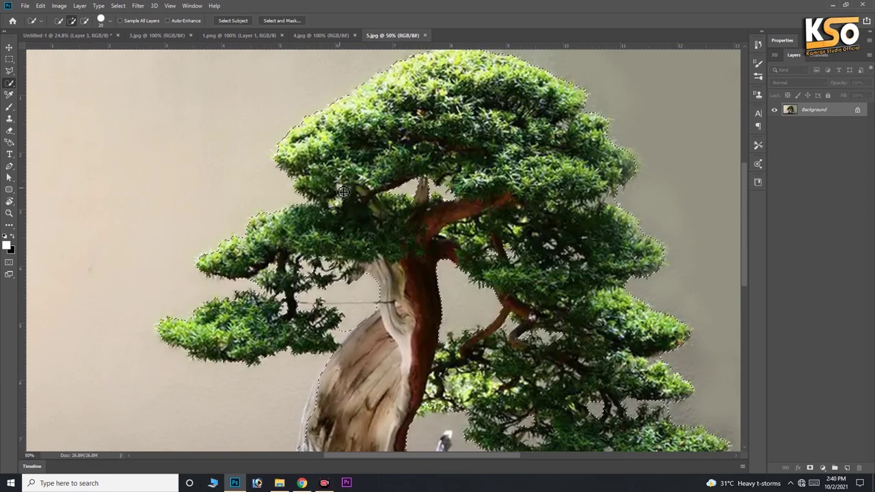
{"action": "scroll", "coordinate": [375, 198], "scroll_direction": "down", "scroll_amount": 5}
{"action": "key", "text": "ctrl+0"}
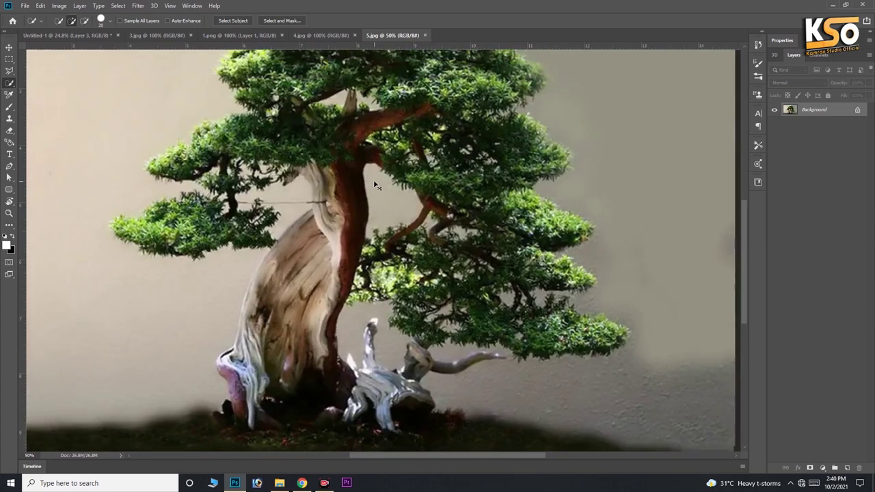
- Feather the tree selection by 1 pixel
{"action": "key", "text": "l"}
{"action": "right_click", "coordinate": [358, 171]}
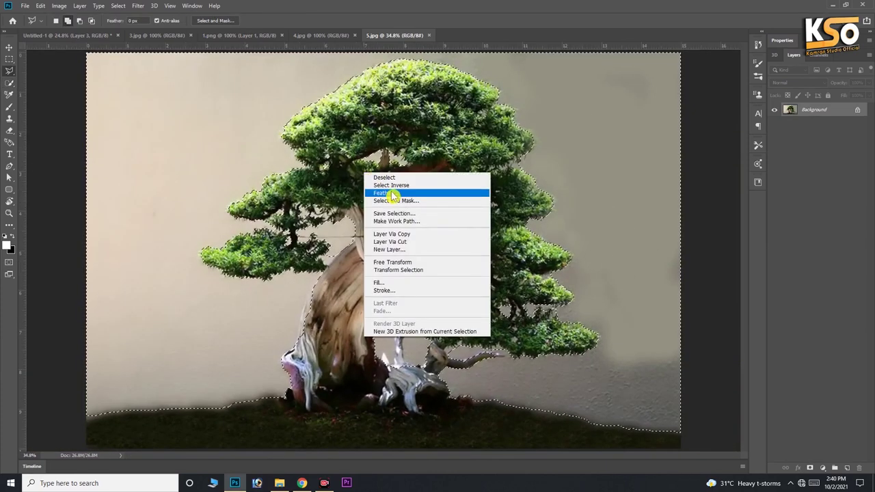
{"action": "left_click", "coordinate": [391, 194]}
{"action": "left_click_drag", "start_coordinate": [424, 132], "coordinate": [619, 151]}
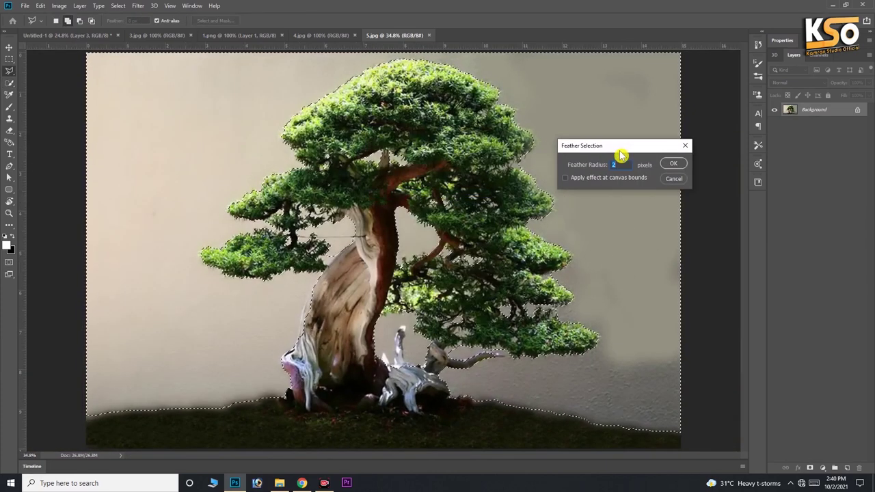
{"action": "type", "text": "1"}
{"action": "key", "text": "Return"}
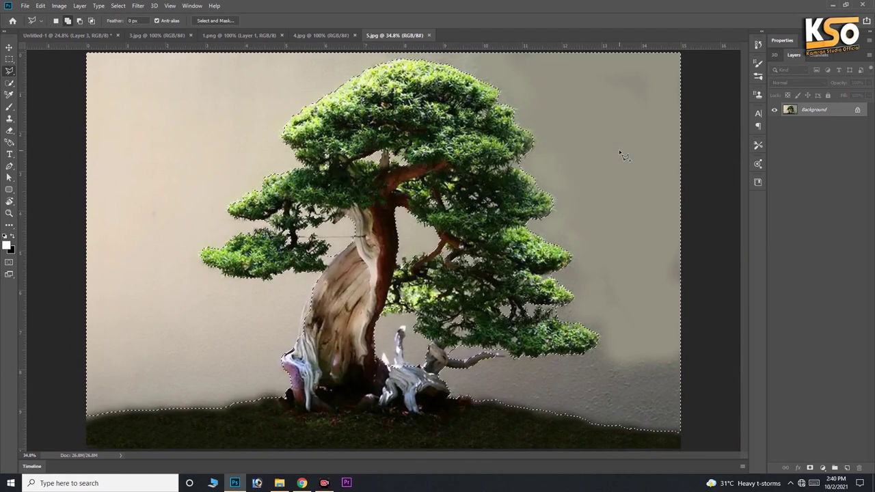
- Undo an accidental move of the tree and re-apply the feather to its selection
{"action": "key", "text": "v"}
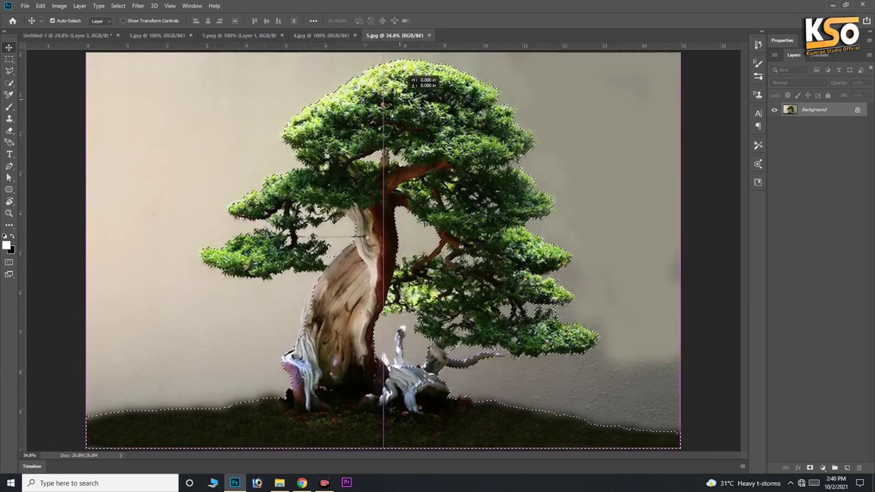
{"action": "left_click_drag", "start_coordinate": [413, 85], "coordinate": [369, 113]}
{"action": "key", "text": "ctrl+z"}
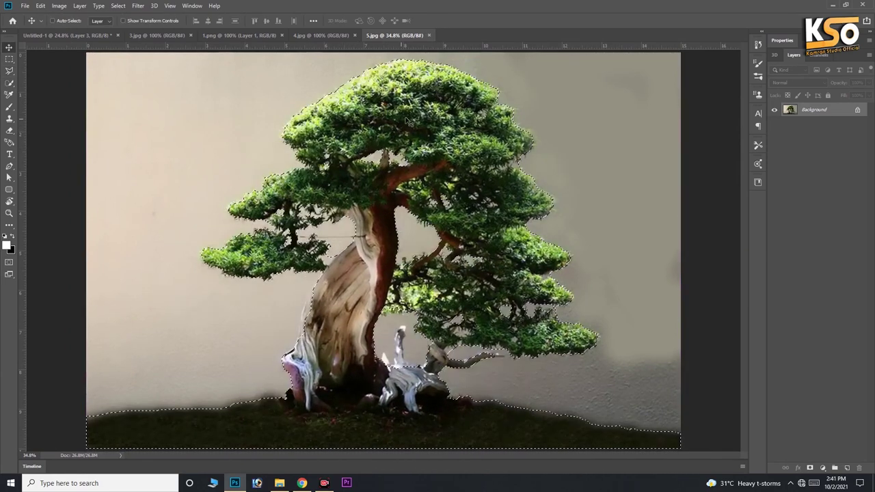
{"action": "key", "text": "l"}
{"action": "right_click", "coordinate": [401, 109]}
{"action": "left_click", "coordinate": [465, 132]}
{"action": "key", "text": "Return"}
- Copy the tree to its own layer, bring it into the night composite, and move it to the top
{"action": "key", "text": "ctrl+j"}
{"action": "key", "text": "v"}
{"action": "left_click_drag", "start_coordinate": [436, 174], "coordinate": [316, 188]}
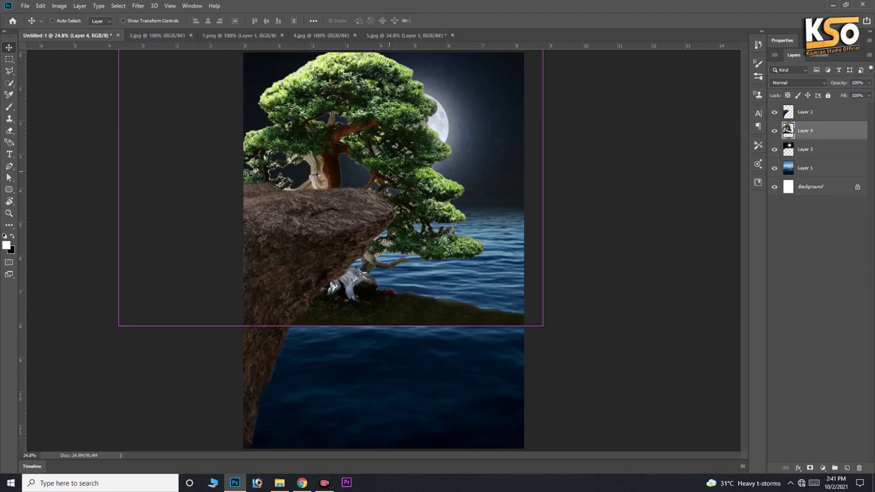
{"action": "key", "text": "ctrl+shift+bracketright"}
- Scale the tree to about 47.55% and set it on the cliff top
{"action": "key", "text": "ctrl+t"}
{"action": "left_click_drag", "start_coordinate": [343, 327], "coordinate": [332, 175]}
{"action": "left_click_drag", "start_coordinate": [309, 109], "coordinate": [309, 147]}
{"action": "key", "text": "ctrl+plus"}
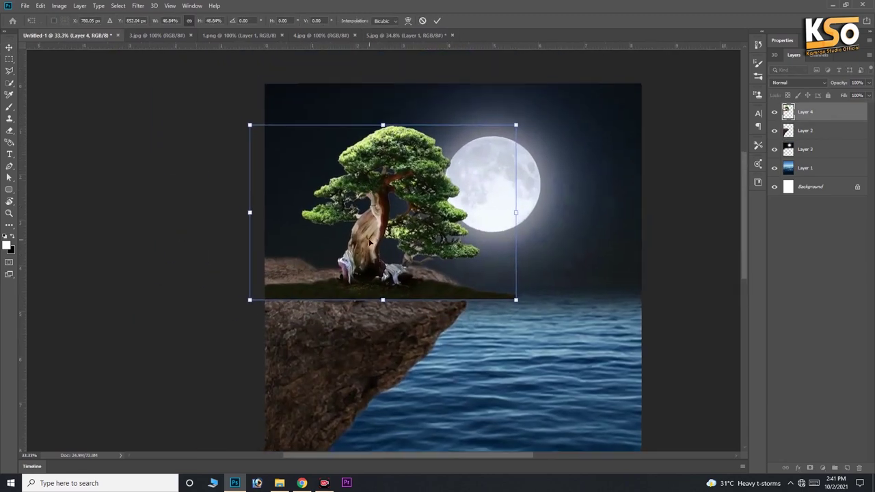
{"action": "left_click_drag", "start_coordinate": [370, 240], "coordinate": [370, 222]}
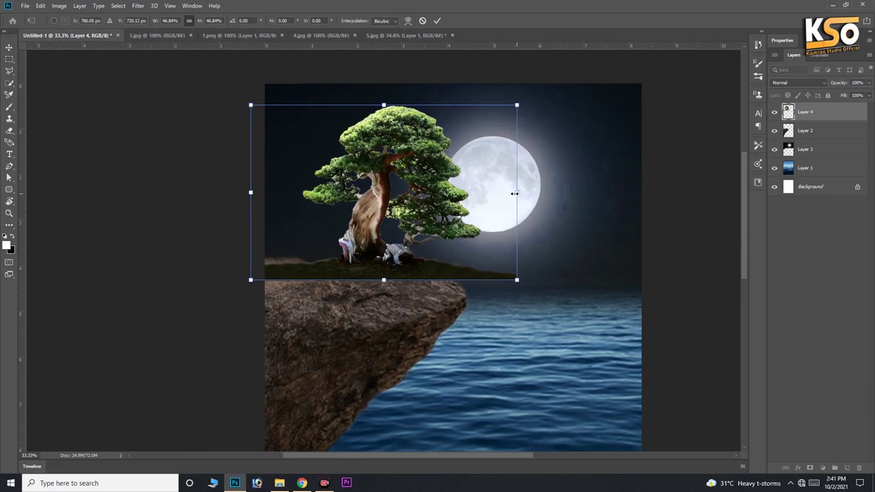
{"action": "left_click_drag", "start_coordinate": [514, 193], "coordinate": [505, 194]}
{"action": "left_click_drag", "start_coordinate": [379, 106], "coordinate": [377, 96]}
- Try mirroring the tree horizontally, revert the flip, and commit the transform
{"action": "right_click", "coordinate": [377, 81]}
{"action": "left_click", "coordinate": [400, 246]}
{"action": "left_click_drag", "start_coordinate": [384, 179], "coordinate": [392, 208]}
{"action": "right_click", "coordinate": [386, 197]}
{"action": "left_click", "coordinate": [416, 307]}
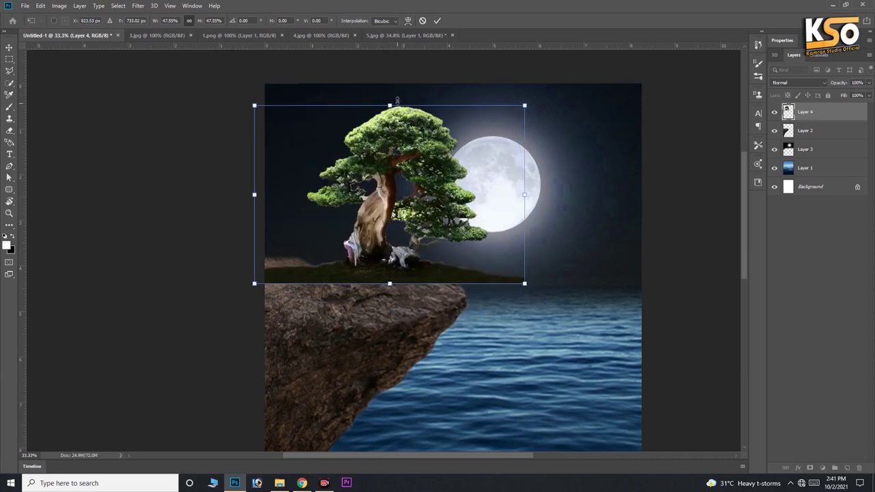
{"action": "key", "text": "Return"}
- Erase the right end of the tree's grass strip
{"action": "key", "text": "ctrl+plus"}
{"action": "key", "text": "e"}
{"action": "mouse_move", "coordinate": [545, 293]}
{"action": "left_mouse_down"}
{"action": "mouse_move", "coordinate": [589, 296]}
{"action": "mouse_move", "coordinate": [444, 251]}
{"action": "left_mouse_up"}
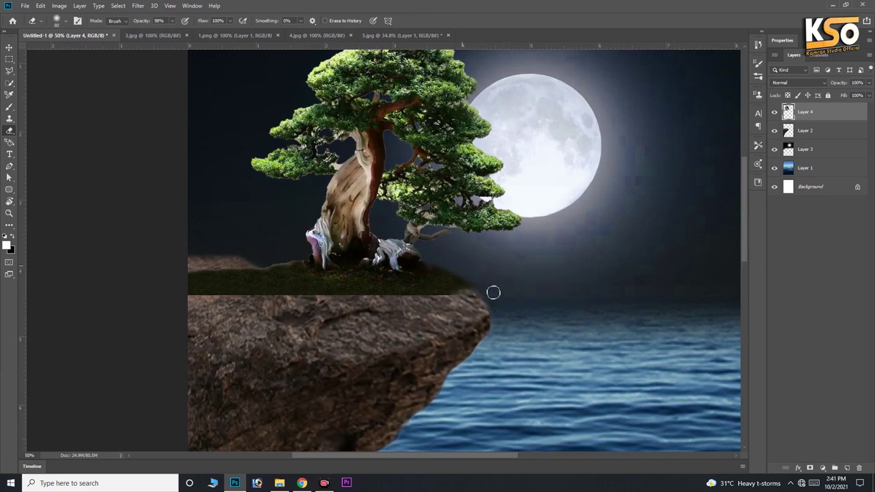
- Soften the grass-rock edge and erase the rock's upper-left ledge on Layer 2
{"action": "mouse_move", "coordinate": [435, 297]}
{"action": "left_mouse_down"}
{"action": "mouse_move", "coordinate": [192, 292]}
{"action": "mouse_move", "coordinate": [239, 273]}
{"action": "mouse_move", "coordinate": [219, 267]}
{"action": "left_mouse_up"}
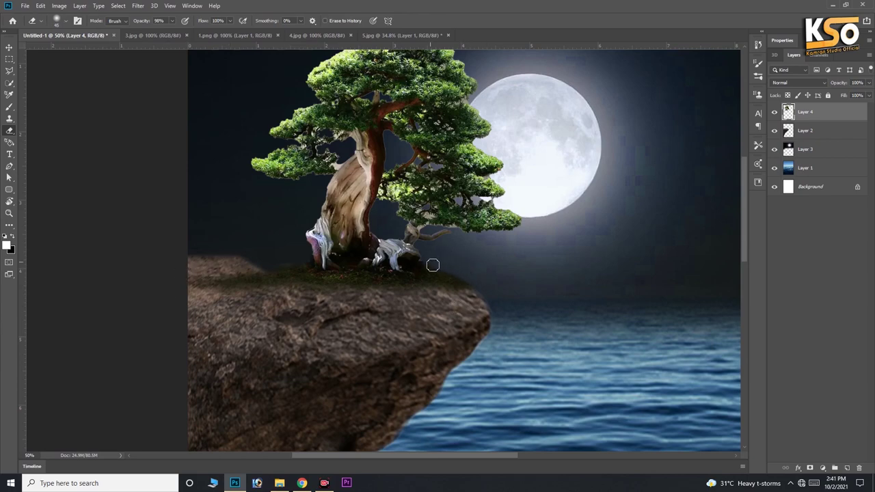
{"action": "key", "text": "ctrl+plus"}
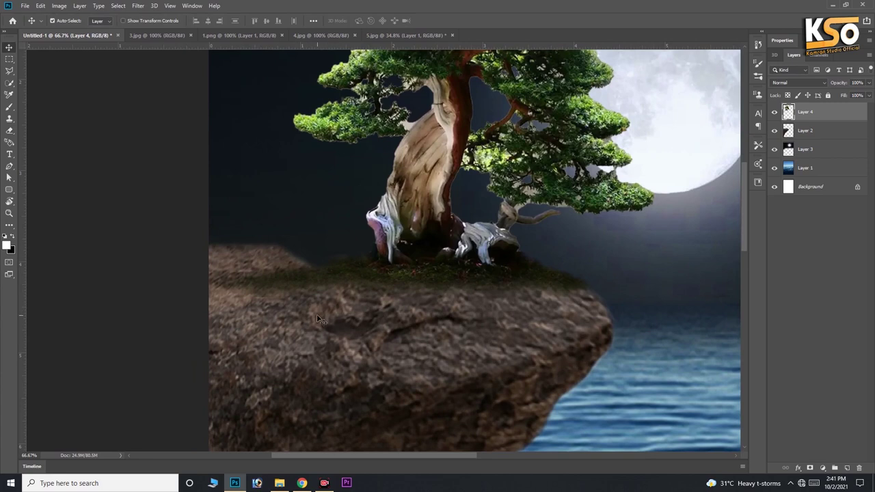
{"action": "right_click", "coordinate": [316, 315], "text": "ctrl"}
{"action": "left_click", "coordinate": [347, 319]}
{"action": "mouse_move", "coordinate": [276, 267]}
{"action": "left_mouse_down"}
{"action": "mouse_move", "coordinate": [196, 274]}
{"action": "mouse_move", "coordinate": [258, 254]}
{"action": "mouse_move", "coordinate": [300, 257]}
{"action": "mouse_move", "coordinate": [256, 248]}
{"action": "left_mouse_up"}
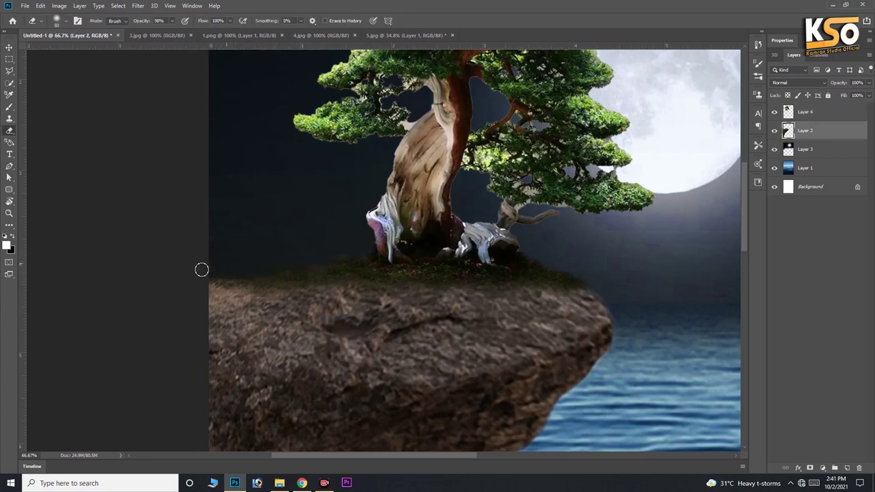
{"action": "key", "text": "v"}
{"action": "scroll", "coordinate": [361, 294], "scroll_direction": "down", "scroll_amount": 2}
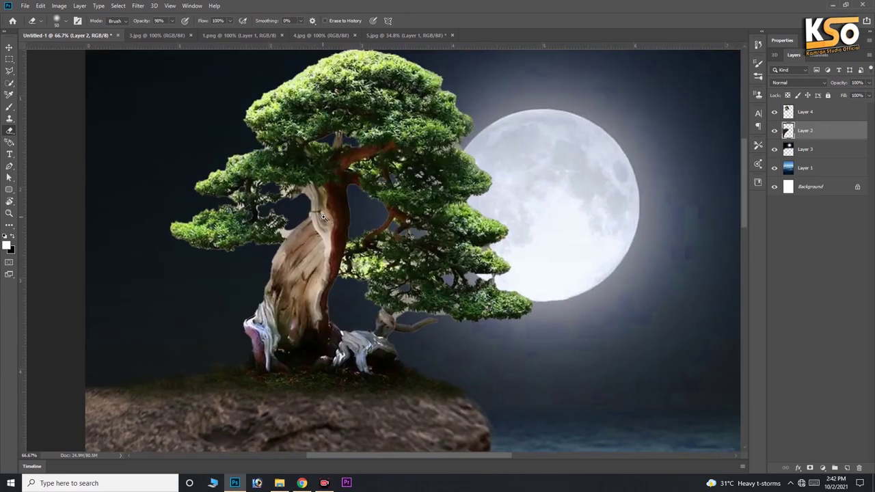
- Make Layer 4 active and load the tree's outline as a selection
{"action": "scroll", "coordinate": [361, 294], "scroll_direction": "up", "scroll_amount": 4}
{"action": "scroll", "coordinate": [360, 294], "scroll_direction": "up", "scroll_amount": 1}
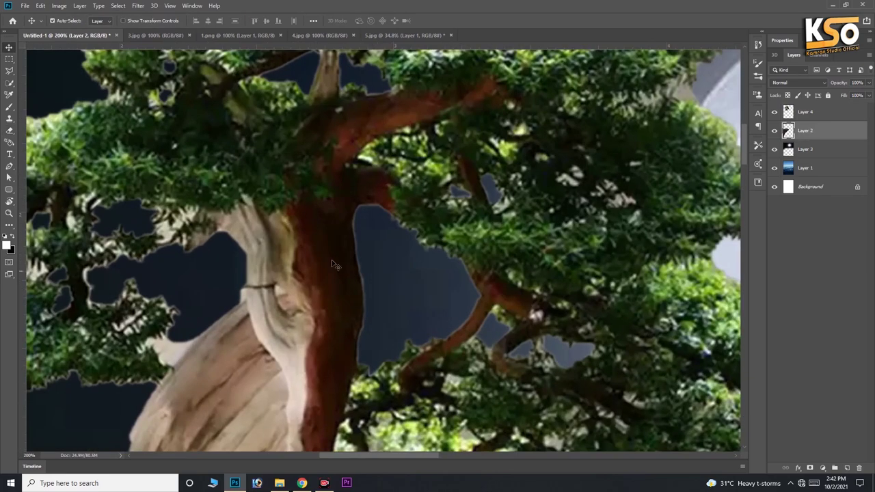
{"action": "left_click_drag", "start_coordinate": [362, 321], "coordinate": [369, 247]}
{"action": "left_click", "coordinate": [356, 232]}
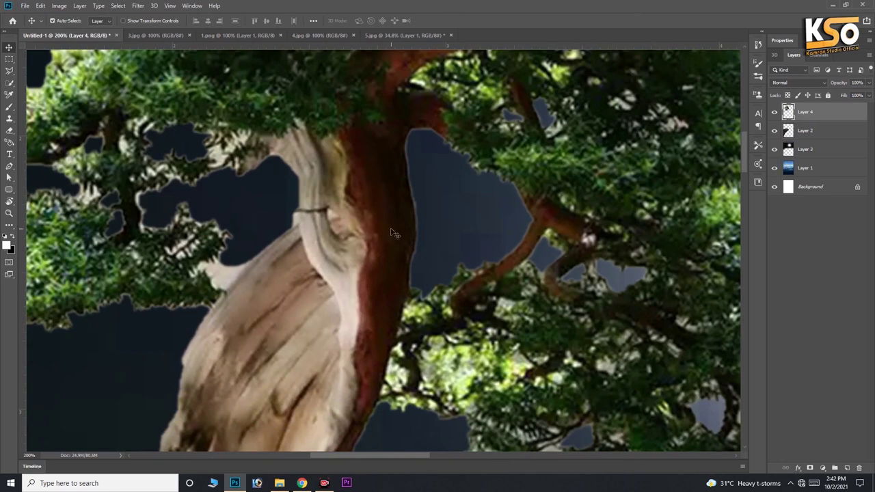
{"action": "scroll", "coordinate": [394, 233], "scroll_direction": "down", "scroll_amount": 1}
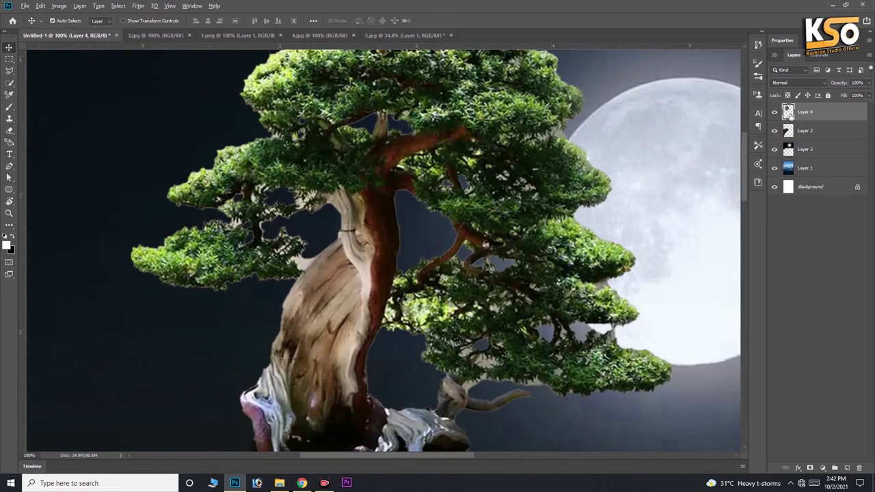
{"action": "left_click", "coordinate": [788, 112], "text": "ctrl"}
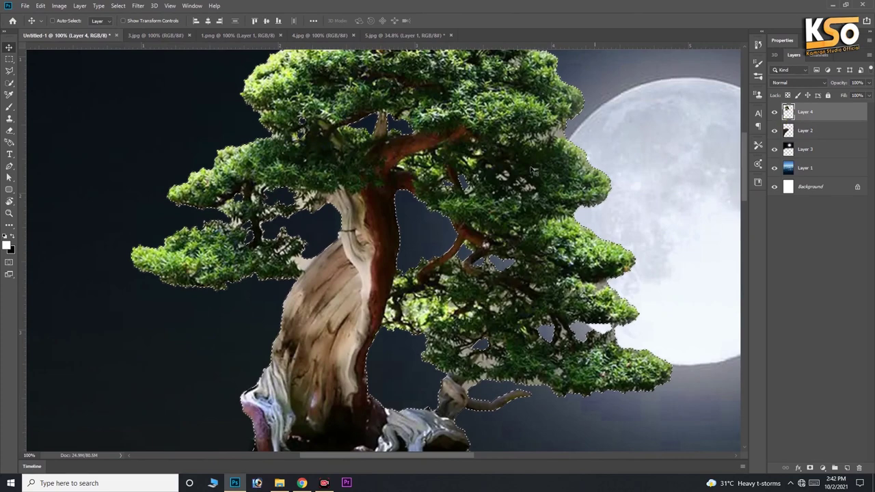
- Feather the tree selection
{"action": "key", "text": "alt+s"}
{"action": "key", "text": "shift+F6"}
{"action": "key", "text": "Escape"}
{"action": "key", "text": "l"}
{"action": "right_click", "coordinate": [367, 211]}
{"action": "left_click", "coordinate": [387, 230]}
{"action": "key", "text": "Return"}
- Erase the grey patches between the branches and under the branch near the moon
{"action": "key", "text": "e"}
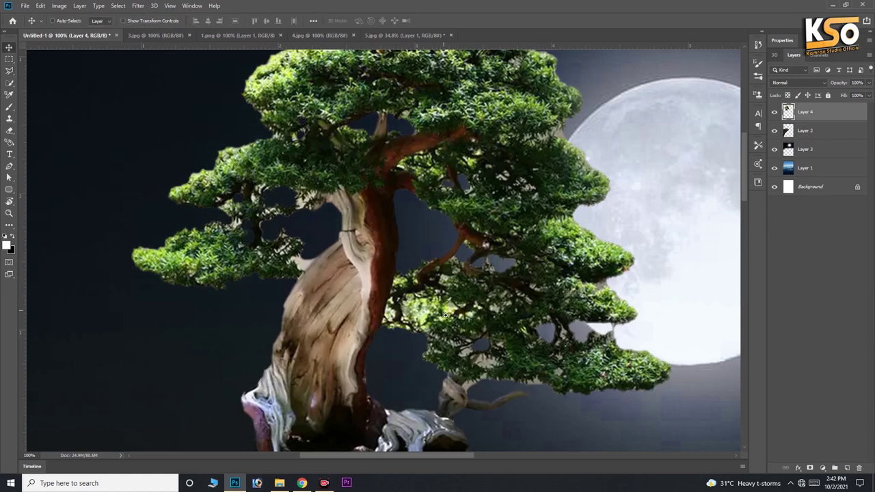
{"action": "scroll", "coordinate": [414, 229], "scroll_direction": "down", "scroll_amount": 2}
{"action": "scroll", "coordinate": [474, 324], "scroll_direction": "up", "scroll_amount": 3, "text": "alt"}
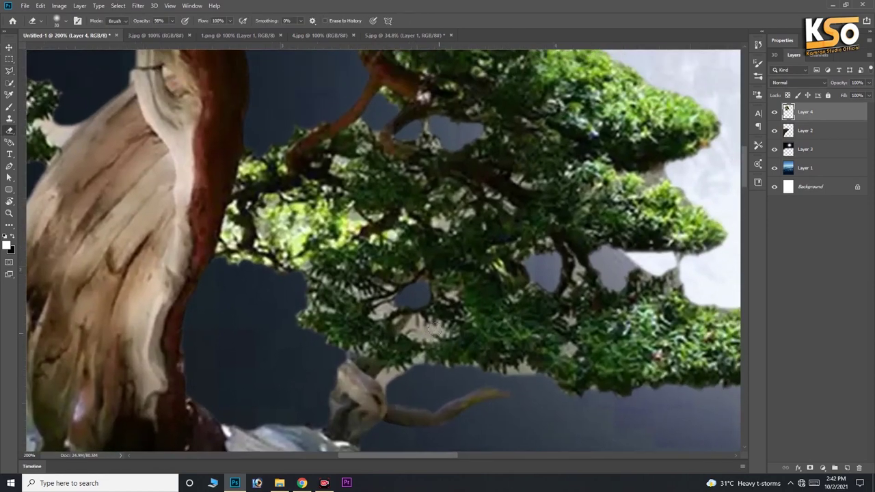
{"action": "mouse_move", "coordinate": [418, 335]}
{"action": "left_mouse_down"}
{"action": "mouse_move", "coordinate": [424, 325]}
{"action": "mouse_move", "coordinate": [380, 304]}
{"action": "left_mouse_up"}
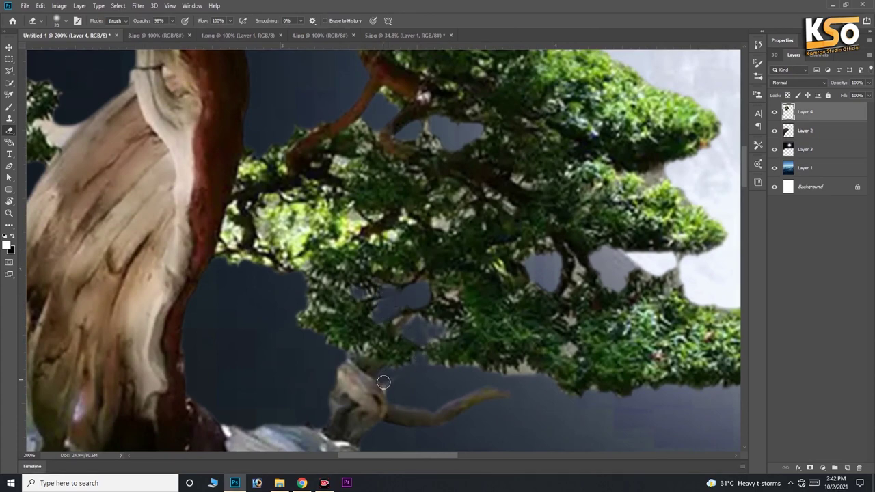
{"action": "left_click_drag", "start_coordinate": [405, 380], "coordinate": [423, 292]}
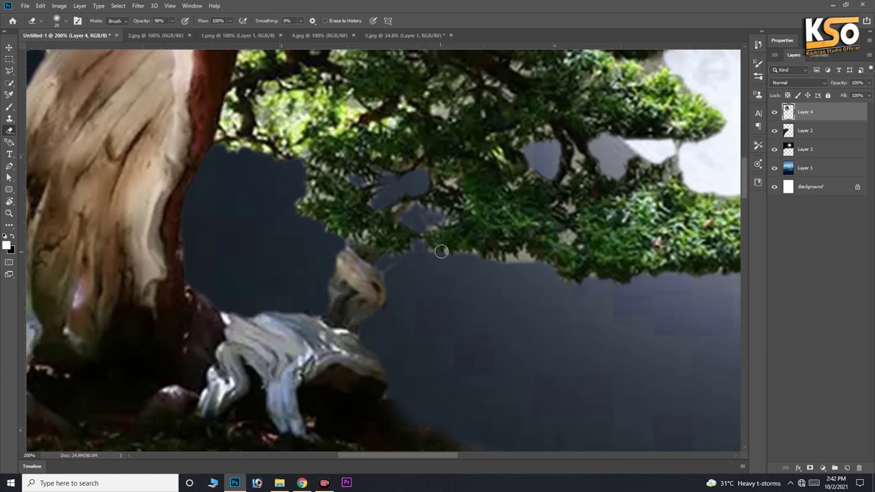
{"action": "left_click_drag", "start_coordinate": [522, 256], "coordinate": [394, 327]}
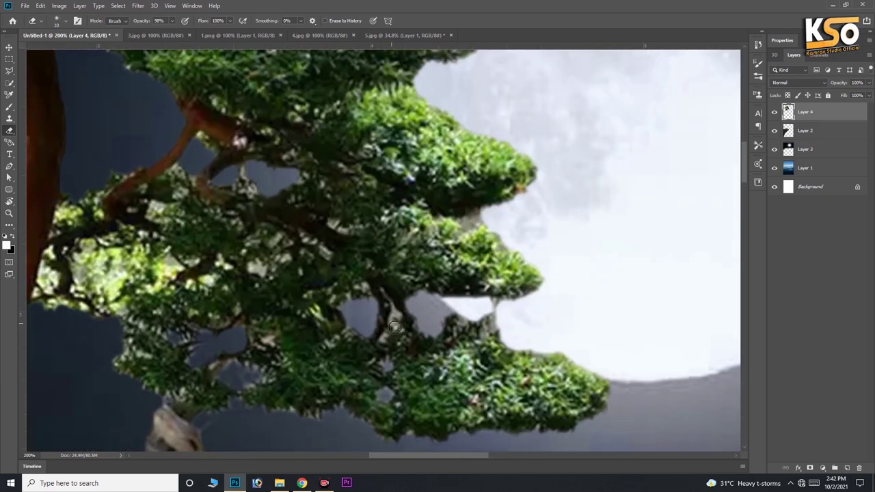
{"action": "left_click_drag", "start_coordinate": [488, 307], "coordinate": [497, 313]}
{"action": "left_click_drag", "start_coordinate": [440, 311], "coordinate": [481, 383]}
{"action": "left_click_drag", "start_coordinate": [519, 291], "coordinate": [539, 296]}
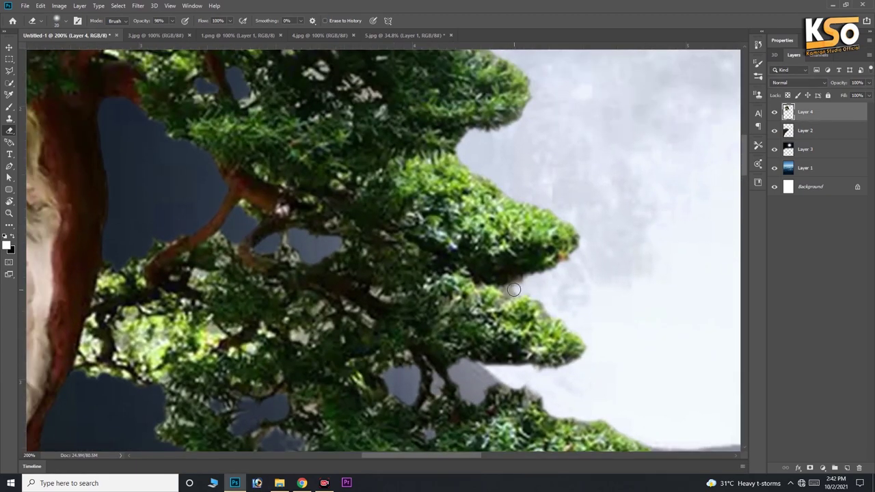
- Review the trunk, moon edge and left branches, then fit the whole image in view
{"action": "mouse_move", "coordinate": [330, 245]}
{"action": "left_mouse_down"}
{"action": "mouse_move", "coordinate": [560, 203]}
{"action": "mouse_move", "coordinate": [567, 403]}
{"action": "left_mouse_up"}
{"action": "left_click_drag", "start_coordinate": [253, 205], "coordinate": [595, 167]}
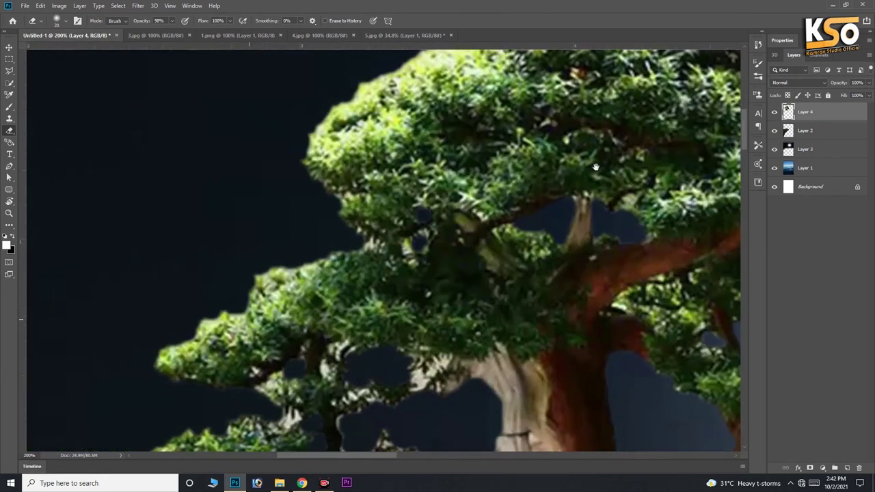
{"action": "left_click_drag", "start_coordinate": [345, 246], "coordinate": [348, 182]}
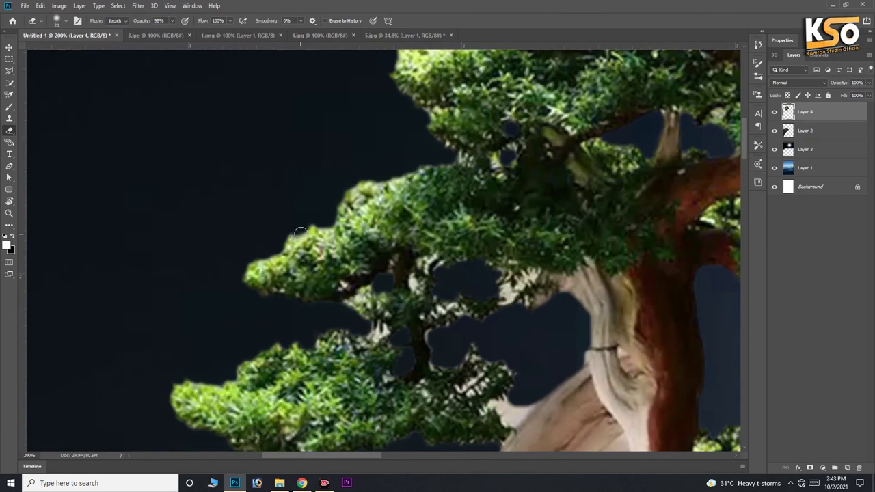
{"action": "left_click_drag", "start_coordinate": [308, 309], "coordinate": [198, 229]}
{"action": "key", "text": "ctrl+0"}
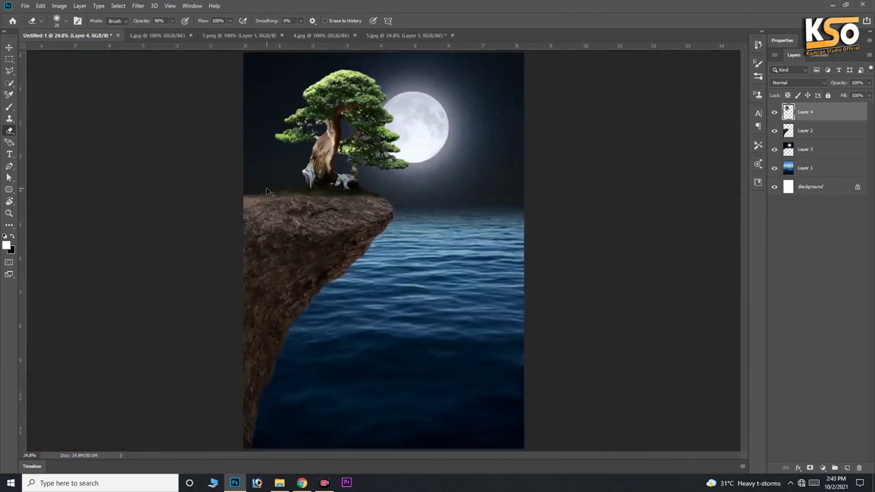
- Make the bonsai layer, Layer 4, the active layer
{"action": "key", "text": "v"}
{"action": "key", "text": "ctrl+plus"}
{"action": "left_click_drag", "start_coordinate": [361, 205], "coordinate": [389, 247]}
{"action": "right_click", "coordinate": [400, 238]}
{"action": "left_click", "coordinate": [420, 253]}
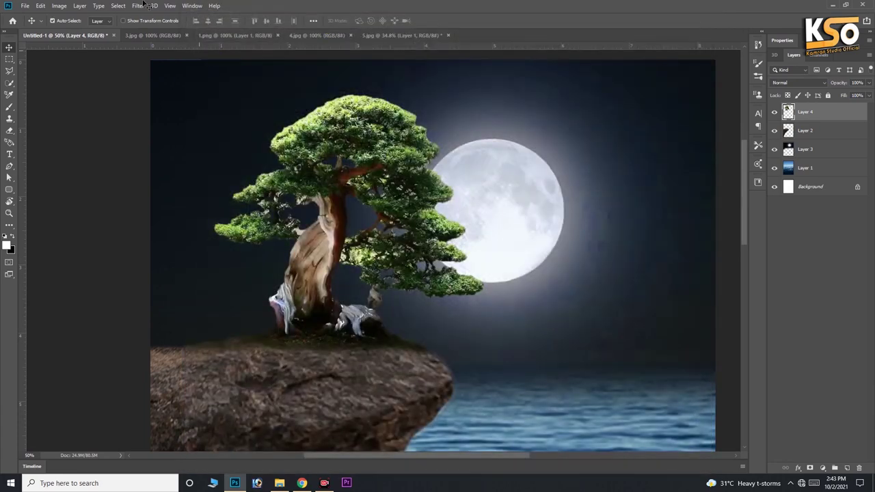
- Apply a Camera Raw Filter: Whites -76, Blacks -64, Highlights -36, Contrast -17
{"action": "left_click", "coordinate": [138, 5]}
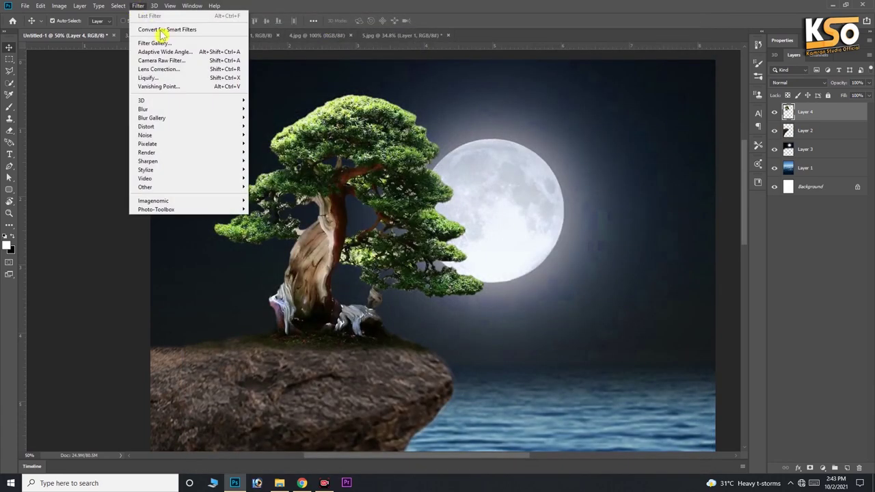
{"action": "left_click", "coordinate": [175, 60]}
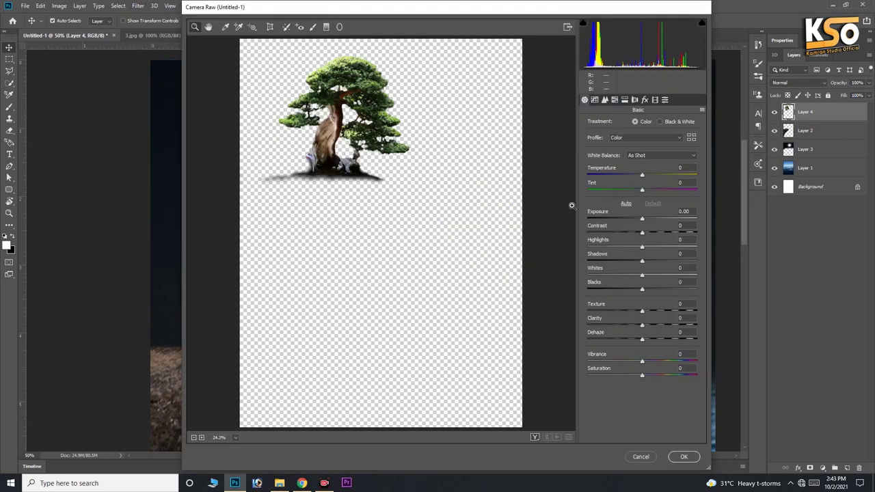
{"action": "left_click", "coordinate": [313, 95]}
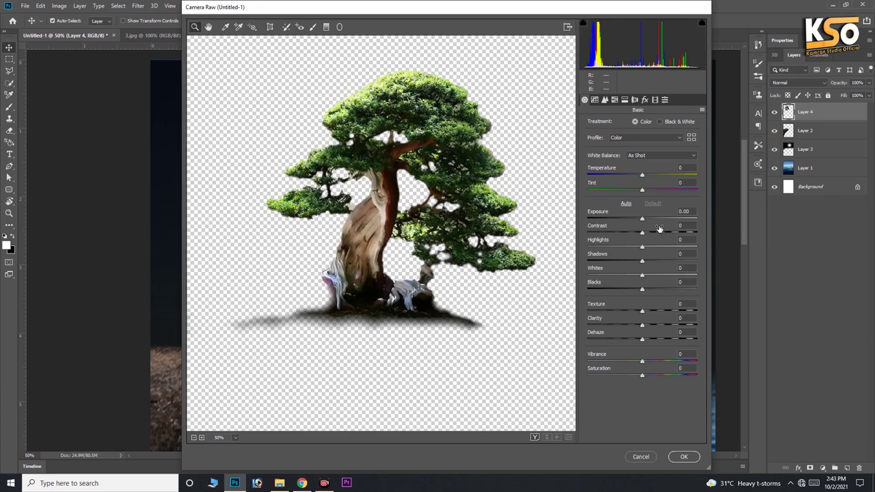
{"action": "left_click_drag", "start_coordinate": [638, 276], "coordinate": [600, 276]}
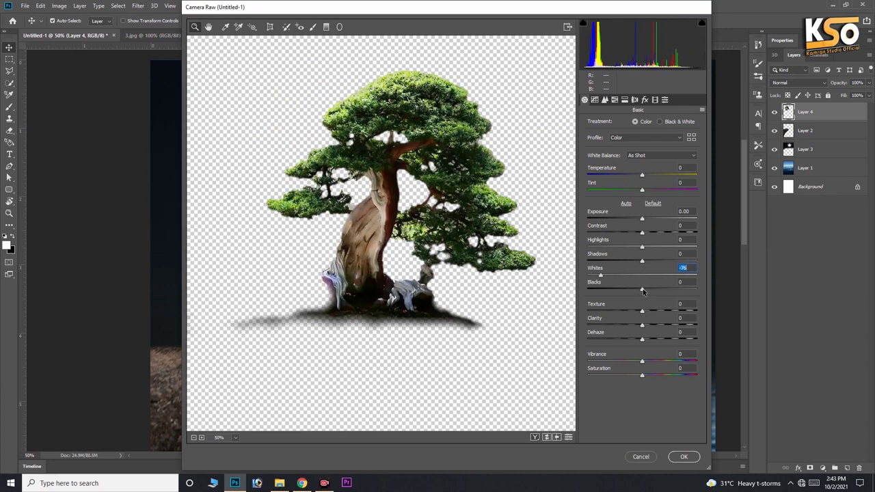
{"action": "left_click_drag", "start_coordinate": [642, 290], "coordinate": [608, 288]}
{"action": "left_click_drag", "start_coordinate": [624, 249], "coordinate": [635, 234]}
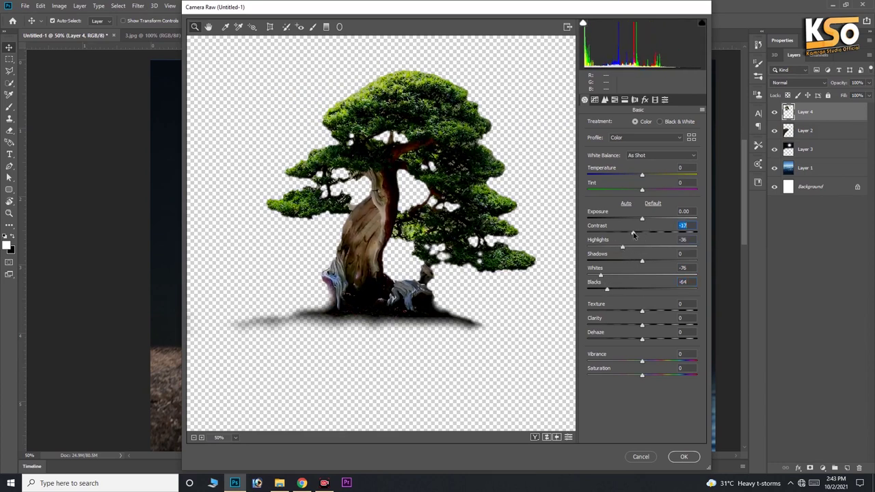
{"action": "left_click", "coordinate": [683, 456]}
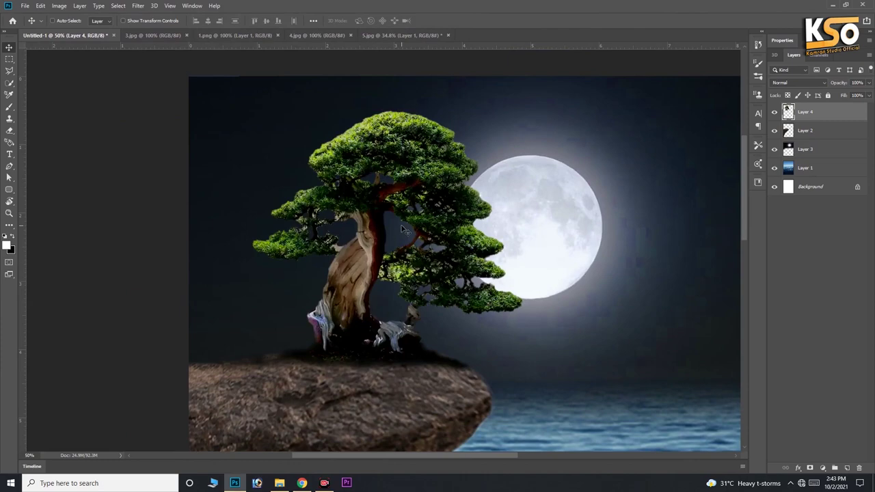
- Lighten the bonsai's right-hand and lower-right foliage with the Dodge tool
{"action": "scroll", "coordinate": [400, 337], "scroll_direction": "up", "scroll_amount": 2}
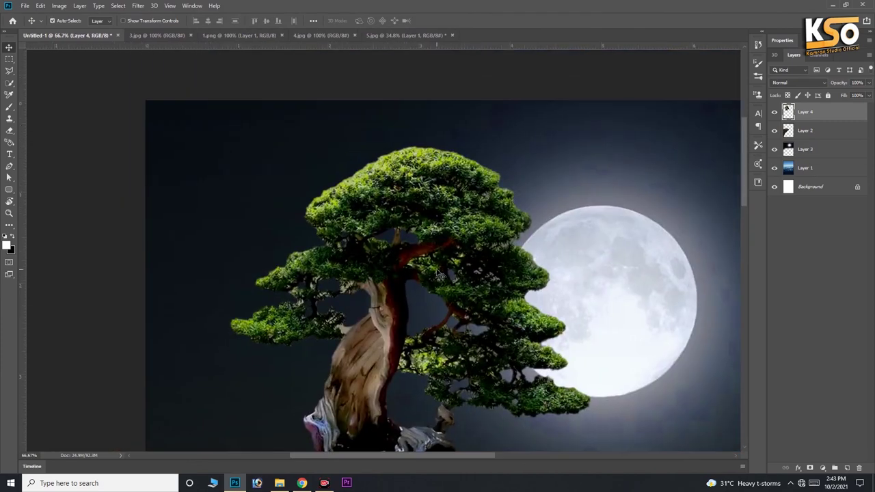
{"action": "key", "text": "o"}
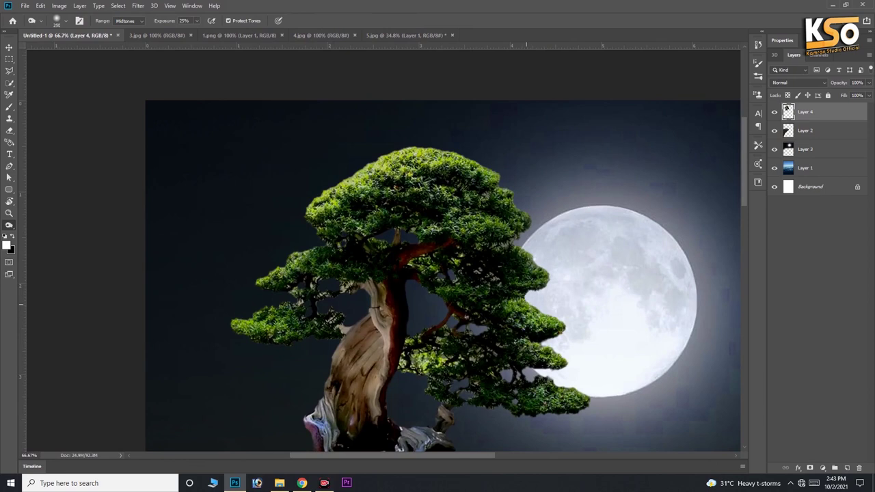
{"action": "left_click_drag", "start_coordinate": [525, 303], "coordinate": [477, 159]}
{"action": "left_click_drag", "start_coordinate": [538, 320], "coordinate": [552, 364]}
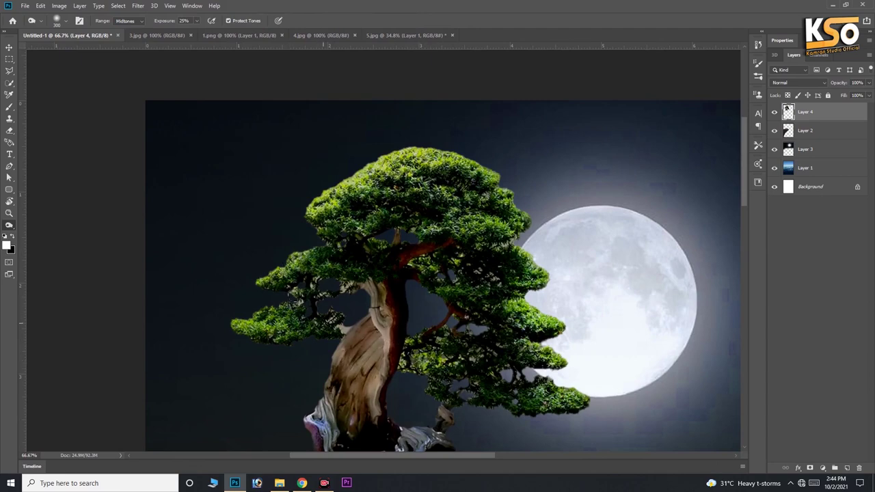
- Erase stray light trunk pixels near the foliage
{"action": "scroll", "coordinate": [327, 321], "scroll_direction": "up", "scroll_amount": 4}
{"action": "key", "text": "e"}
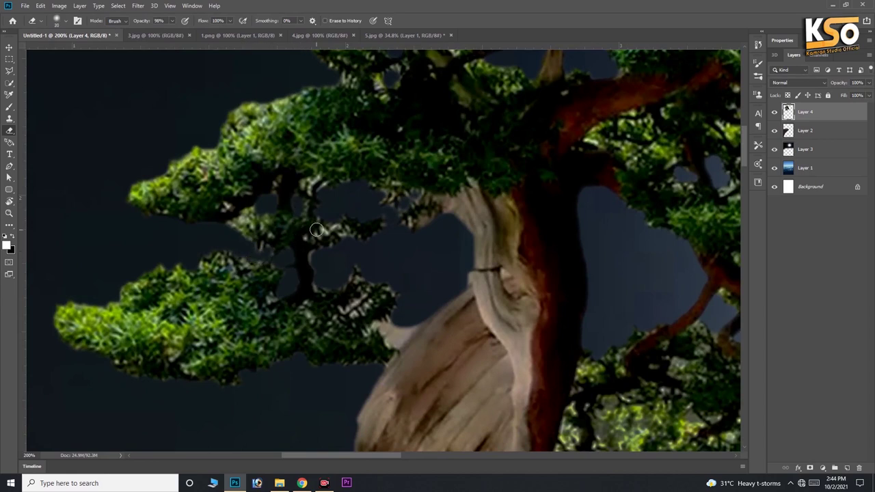
{"action": "mouse_move", "coordinate": [392, 320]}
{"action": "left_mouse_down"}
{"action": "mouse_move", "coordinate": [383, 328]}
{"action": "mouse_move", "coordinate": [393, 341]}
{"action": "left_mouse_up"}
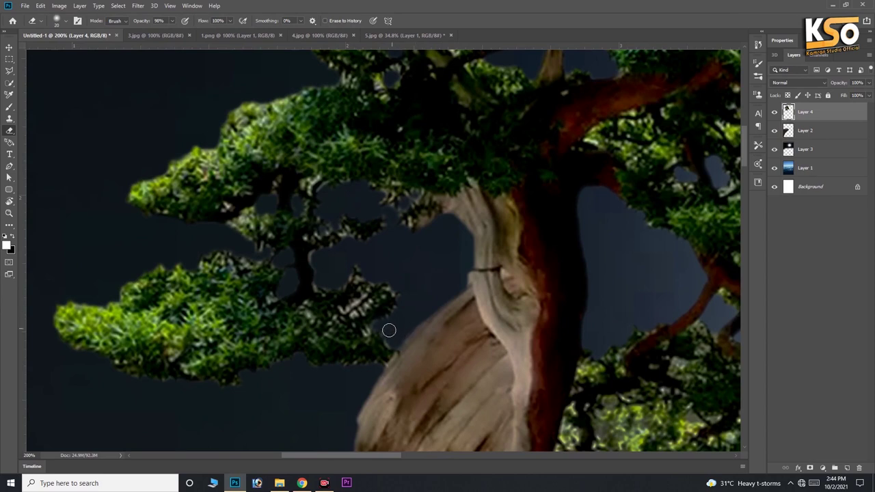
- Shrink the toning brush and work across the tree toward its right side and lower branches
{"action": "key", "text": "o"}
{"action": "key", "text": "bracketleft"}
{"action": "key", "text": "bracketleft"}
{"action": "key", "text": "bracketleft"}
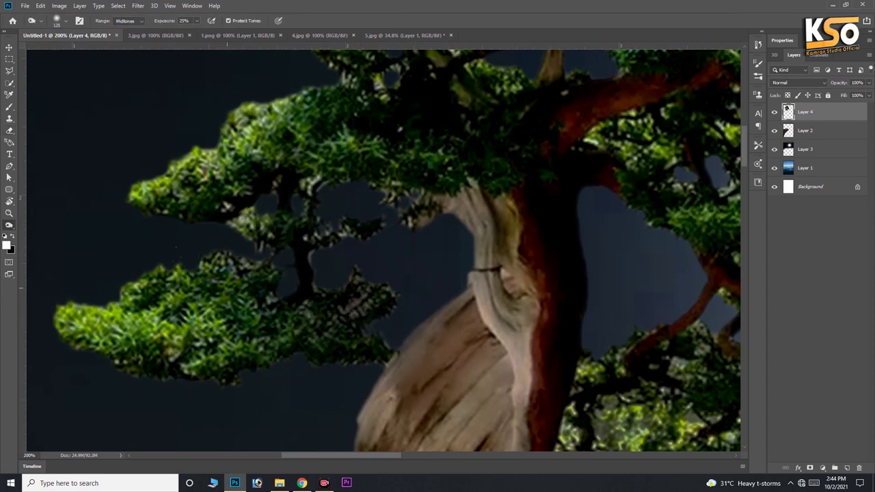
{"action": "left_click_drag", "start_coordinate": [153, 237], "coordinate": [334, 196]}
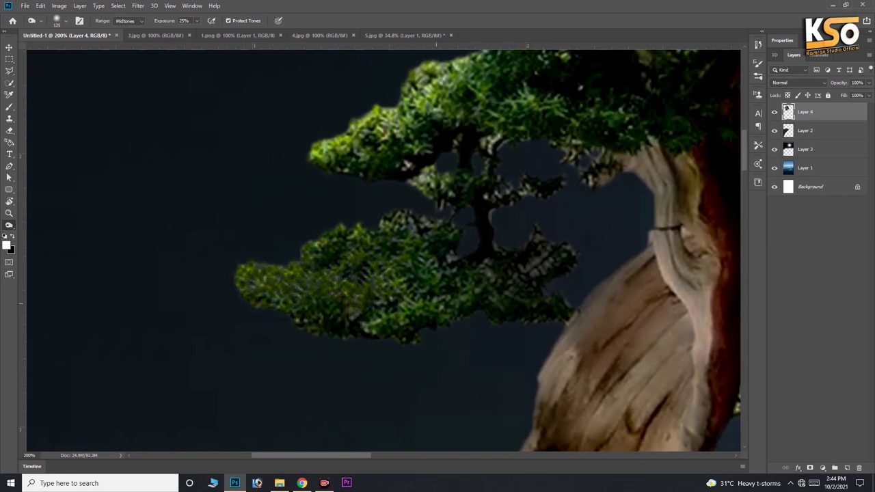
{"action": "left_click_drag", "start_coordinate": [384, 206], "coordinate": [240, 376]}
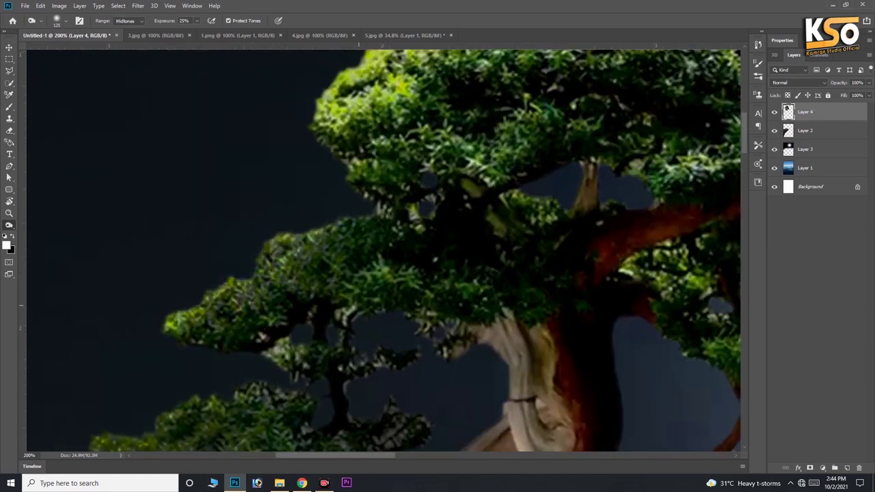
{"action": "left_click_drag", "start_coordinate": [295, 94], "coordinate": [240, 237]}
{"action": "left_click_drag", "start_coordinate": [438, 177], "coordinate": [198, 239]}
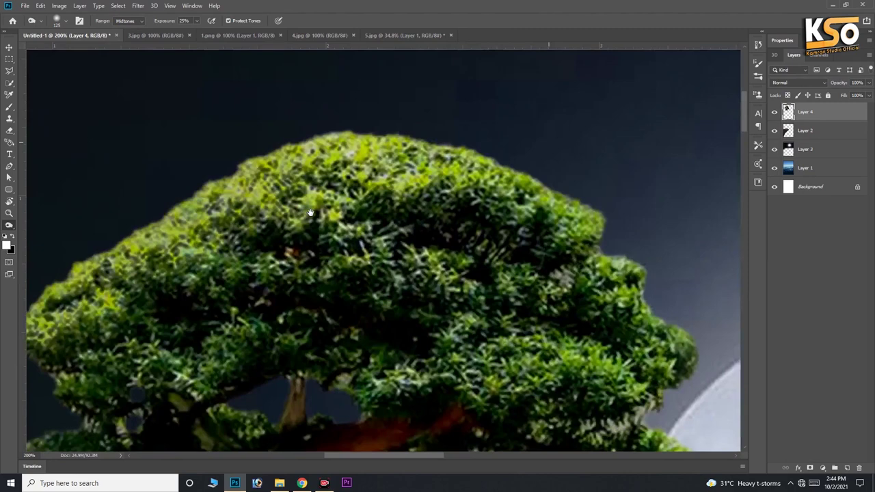
{"action": "left_click_drag", "start_coordinate": [369, 198], "coordinate": [239, 110]}
{"action": "left_click_drag", "start_coordinate": [341, 308], "coordinate": [335, 143]}
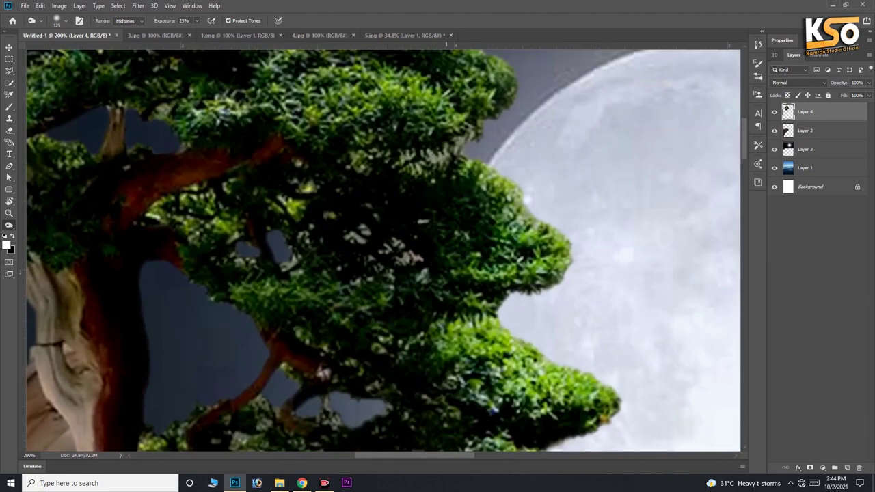
{"action": "left_click_drag", "start_coordinate": [470, 328], "coordinate": [483, 191]}
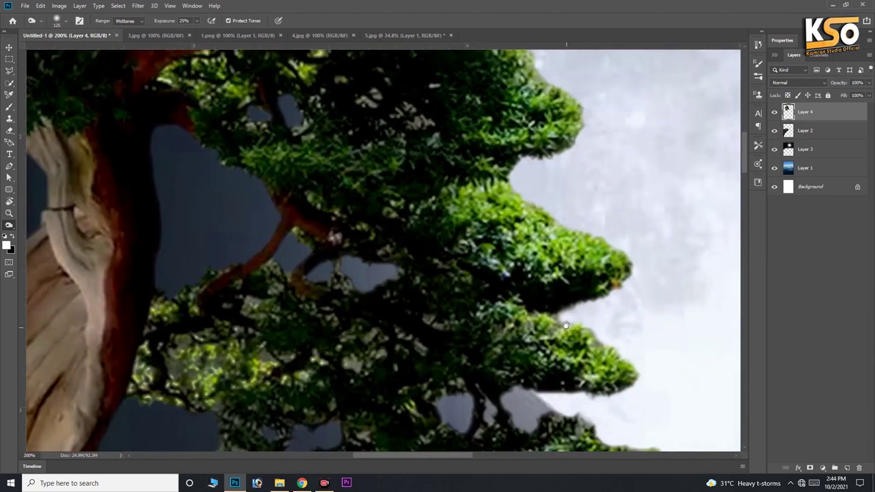
- Burn the right-side foliage pads and the area around the stub branch near the roots
{"action": "left_click_drag", "start_coordinate": [410, 273], "coordinate": [348, 177]}
{"action": "left_click_drag", "start_coordinate": [451, 137], "coordinate": [574, 273]}
{"action": "left_click_drag", "start_coordinate": [512, 328], "coordinate": [608, 410]}
{"action": "left_click_drag", "start_coordinate": [335, 192], "coordinate": [540, 253]}
{"action": "mouse_move", "coordinate": [349, 260]}
{"action": "left_mouse_down"}
{"action": "mouse_move", "coordinate": [383, 294]}
{"action": "mouse_move", "coordinate": [400, 215]}
{"action": "mouse_move", "coordinate": [383, 287]}
{"action": "mouse_move", "coordinate": [421, 273]}
{"action": "left_mouse_up"}
{"action": "key", "text": "ctrl+minus"}
- Make the rock cliff layer active and open the Filter menu
{"action": "key", "text": "v"}
{"action": "right_click", "coordinate": [361, 340]}
{"action": "left_click", "coordinate": [373, 337]}
{"action": "key", "text": "o"}
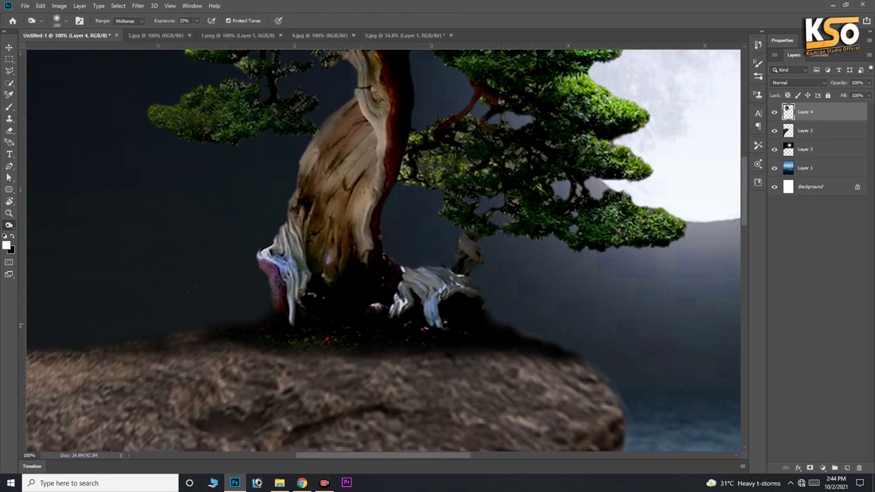
{"action": "key", "text": "v"}
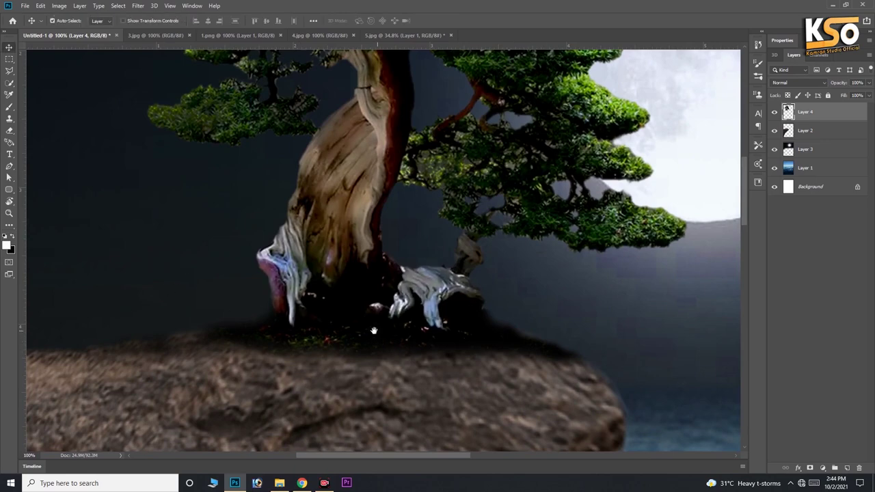
{"action": "key", "text": "ctrl+minus"}
{"action": "key", "text": "ctrl+minus"}
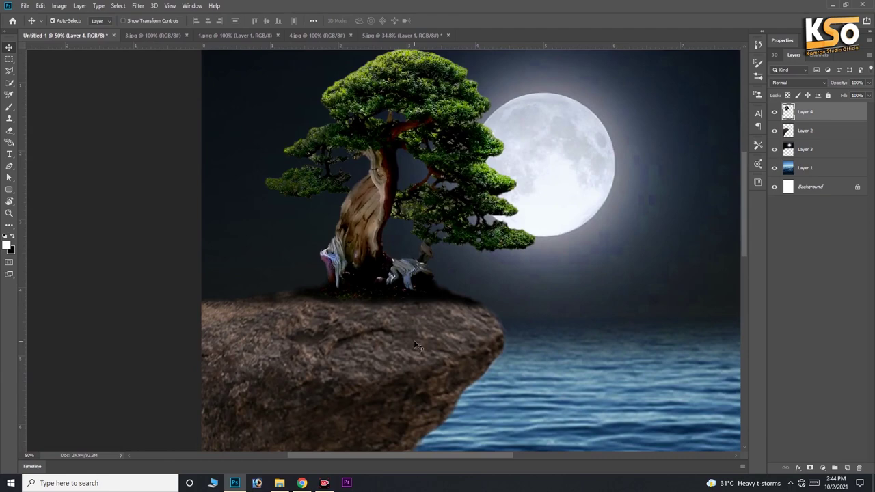
{"action": "left_click", "coordinate": [377, 363], "text": "ctrl"}
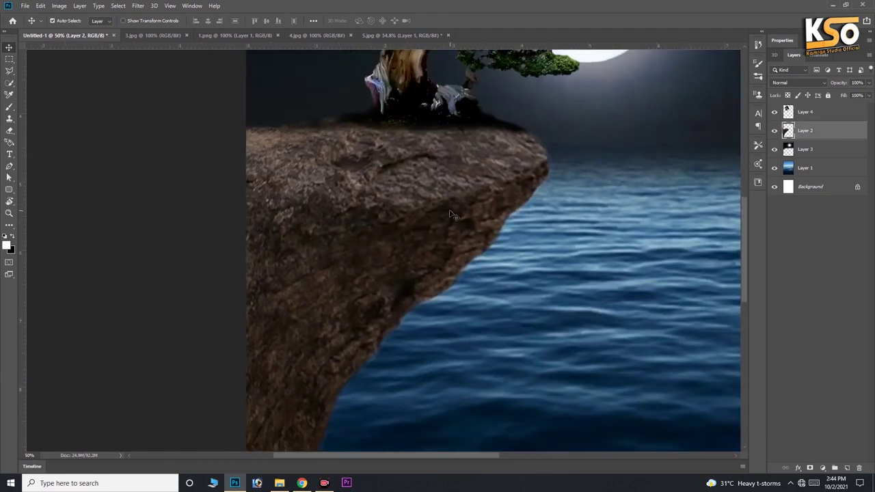
{"action": "key", "text": "ctrl+minus"}
{"action": "right_click", "coordinate": [414, 179]}
{"action": "left_click", "coordinate": [425, 186]}
{"action": "left_click", "coordinate": [137, 6]}
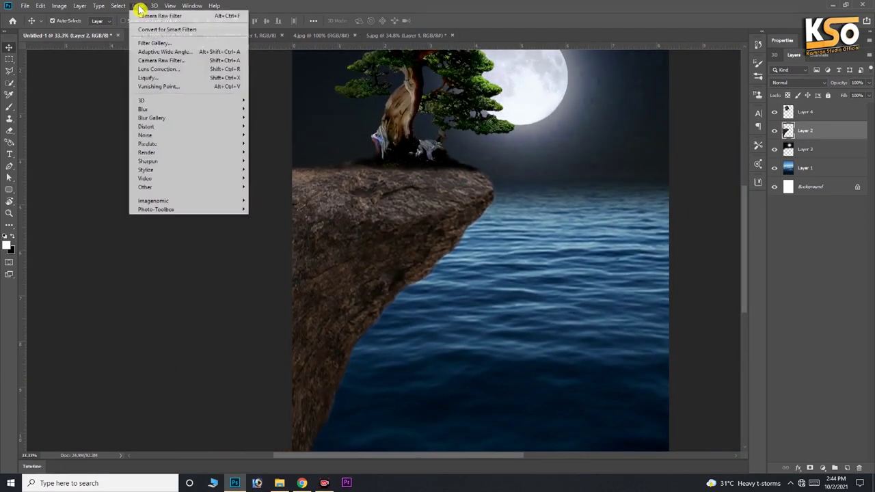
- Apply a Camera Raw Filter to the rock with Highlights +48 and Blacks -49
{"action": "left_click", "coordinate": [162, 61]}
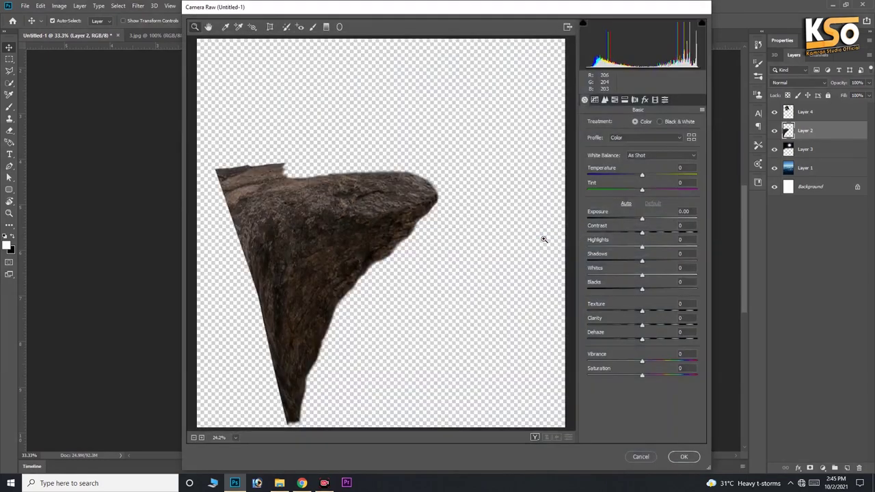
{"action": "mouse_move", "coordinate": [642, 290]}
{"action": "left_mouse_down"}
{"action": "mouse_move", "coordinate": [614, 290]}
{"action": "mouse_move", "coordinate": [680, 275]}
{"action": "mouse_move", "coordinate": [618, 262]}
{"action": "mouse_move", "coordinate": [669, 248]}
{"action": "left_mouse_up"}
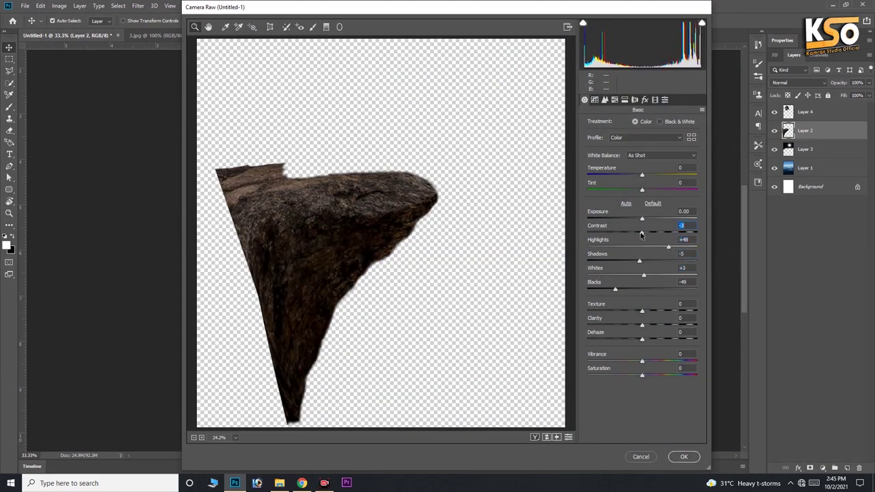
{"action": "left_click", "coordinate": [683, 457]}
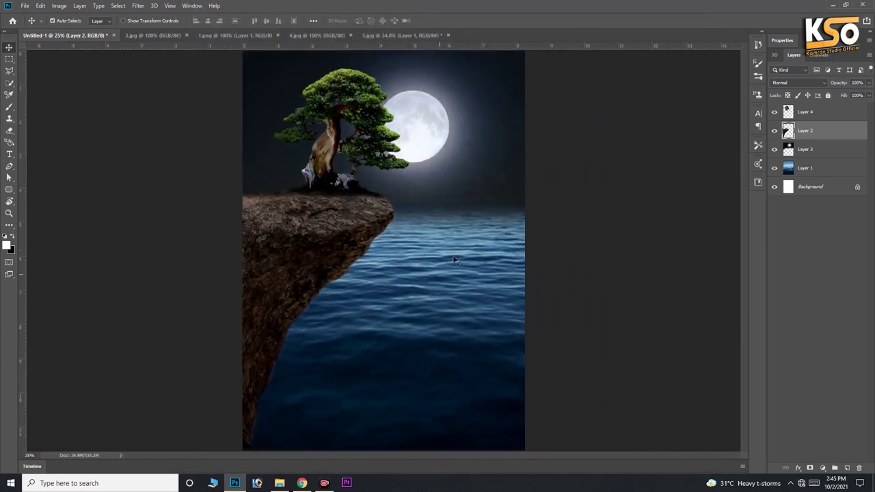
{"action": "left_click_drag", "start_coordinate": [436, 278], "coordinate": [472, 272]}
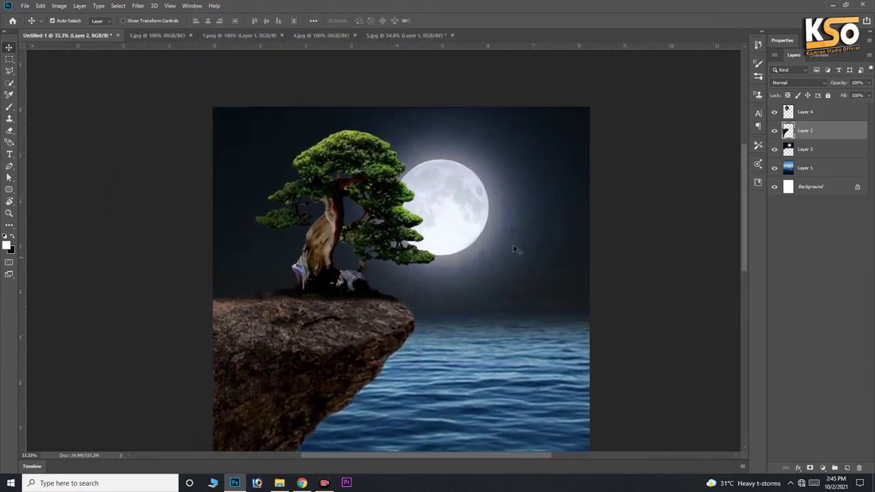
- Close source images 3.jpg, 1.png, 4.jpg and 5.jpg without saving, keeping the composite
{"action": "left_click", "coordinate": [171, 35]}
{"action": "left_click", "coordinate": [191, 35]}
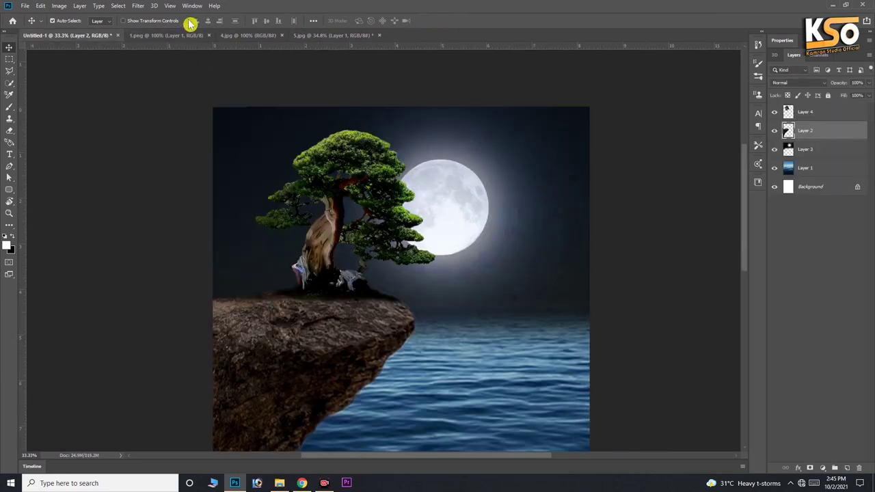
{"action": "left_click", "coordinate": [199, 35]}
{"action": "left_click", "coordinate": [208, 35]}
{"action": "left_click", "coordinate": [167, 36]}
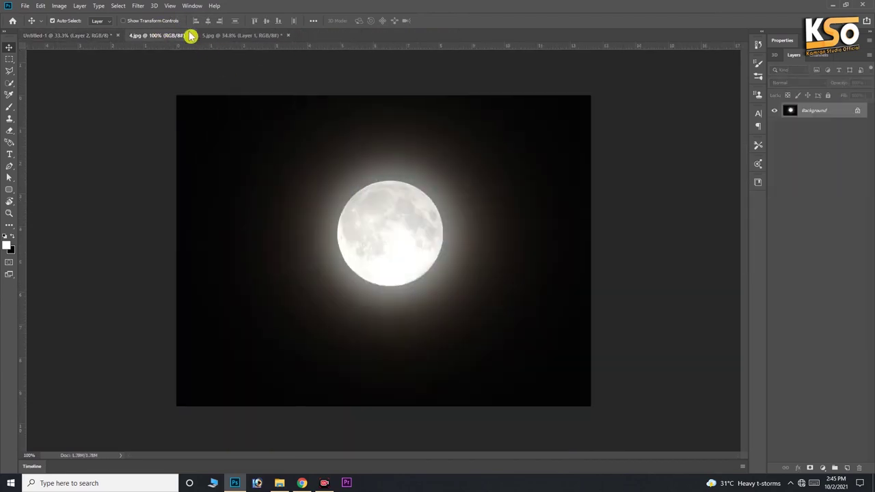
{"action": "left_click", "coordinate": [192, 38]}
{"action": "left_click", "coordinate": [175, 35]}
{"action": "left_click", "coordinate": [214, 34]}
{"action": "left_click", "coordinate": [431, 180]}
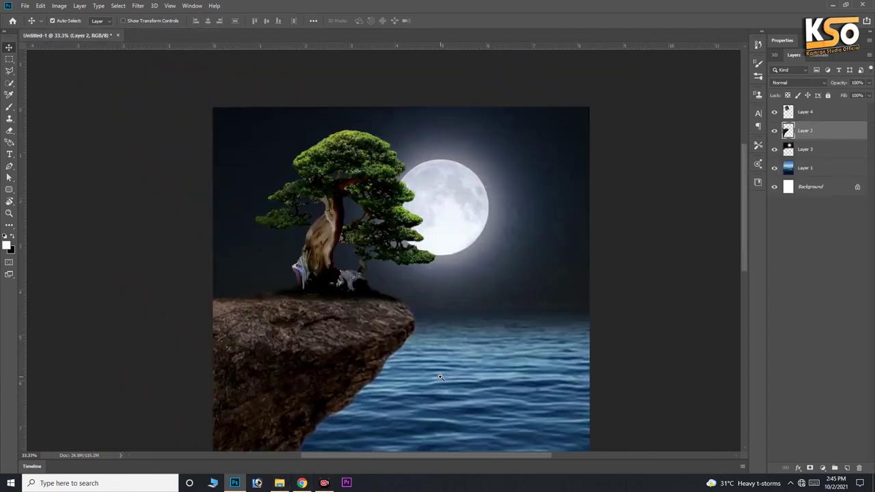
- Fit the composite, activate sea Layer 1, and open geese photo 6.jpg from File Explorer
{"action": "key", "text": "ctrl+0"}
{"action": "right_click", "coordinate": [472, 268]}
{"action": "left_click", "coordinate": [482, 280]}
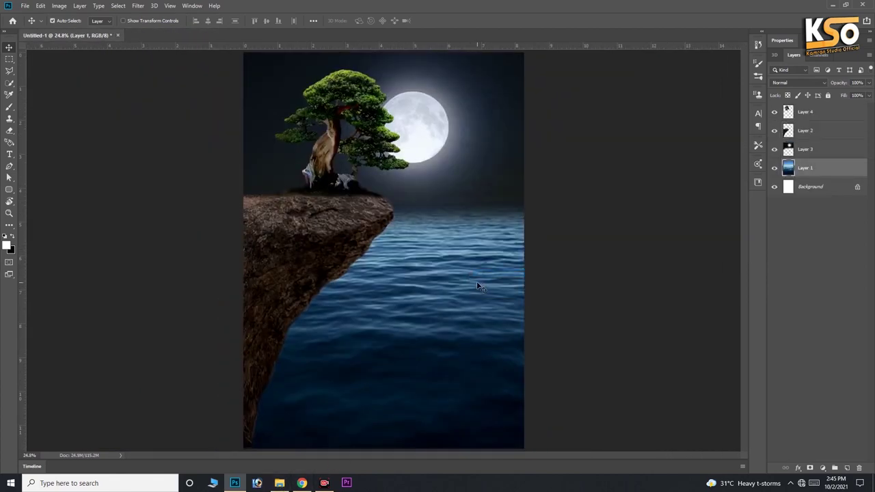
{"action": "left_click", "coordinate": [279, 484]}
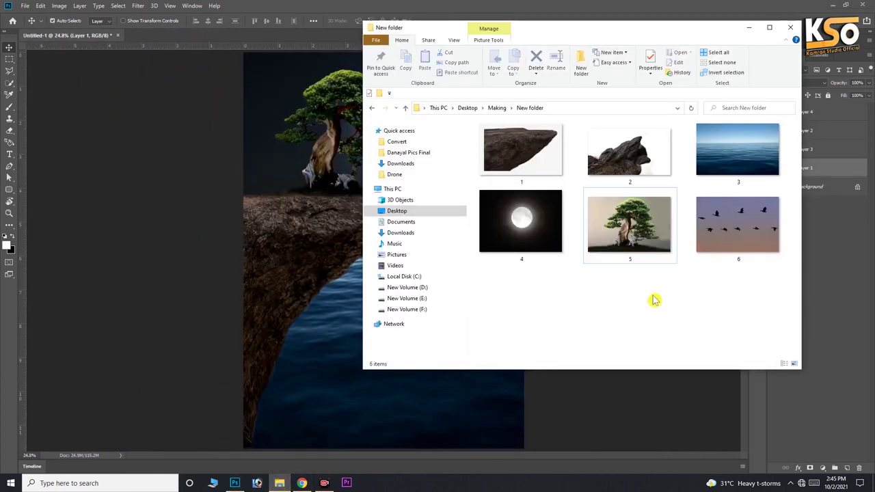
{"action": "left_click_drag", "start_coordinate": [722, 240], "coordinate": [329, 5]}
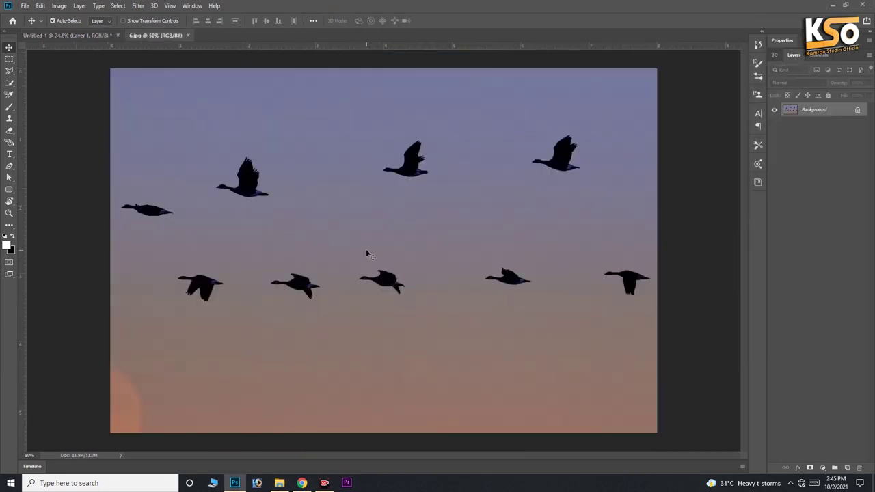
- Quick-select a flying goose in 6.jpg and copy it onto its own layer
{"action": "key", "text": "w"}
{"action": "key", "text": "ctrl+plus"}
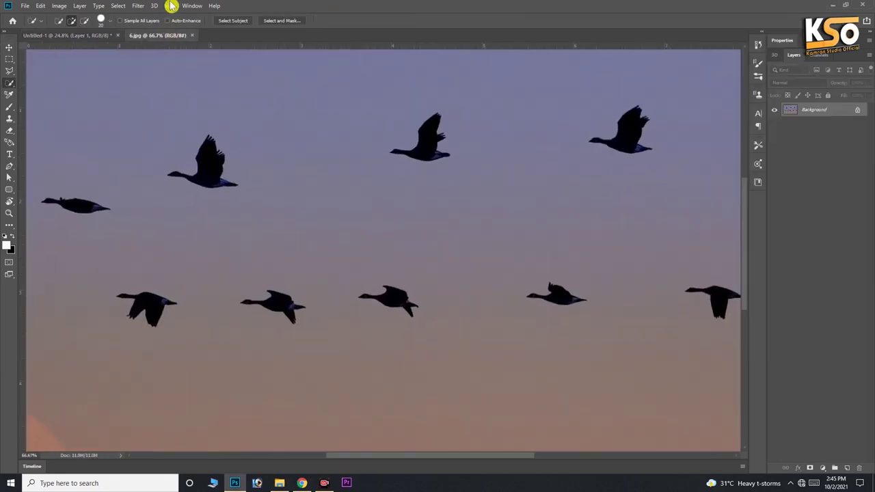
{"action": "left_click", "coordinate": [230, 21]}
{"action": "mouse_move", "coordinate": [300, 233]}
{"action": "left_mouse_down"}
{"action": "mouse_move", "coordinate": [346, 170]}
{"action": "mouse_move", "coordinate": [461, 252]}
{"action": "left_mouse_up"}
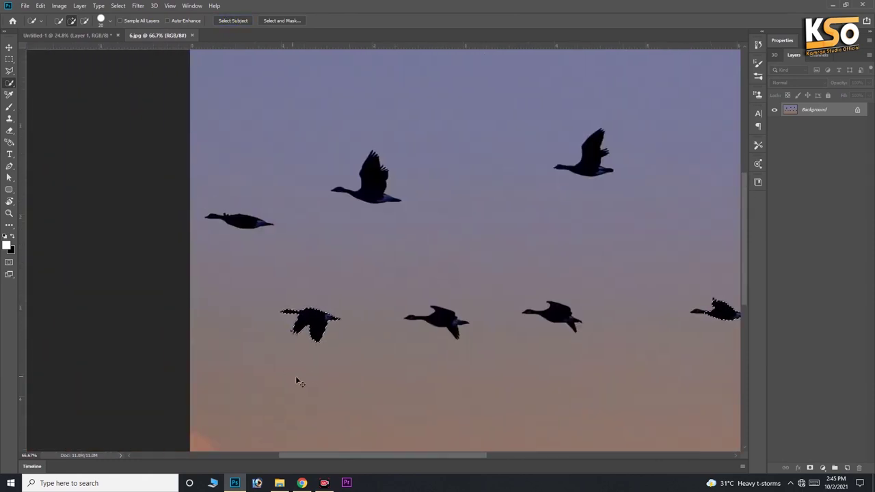
{"action": "scroll", "coordinate": [318, 322], "scroll_direction": "up", "scroll_amount": 2}
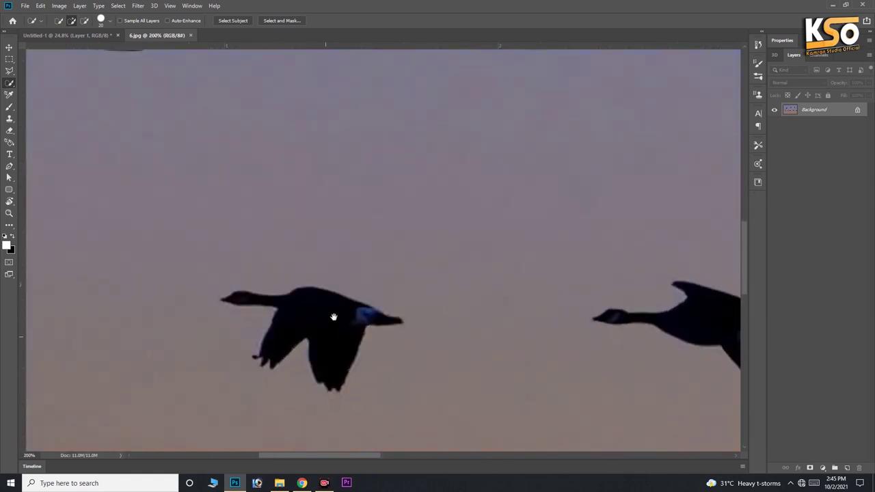
{"action": "key", "text": "v"}
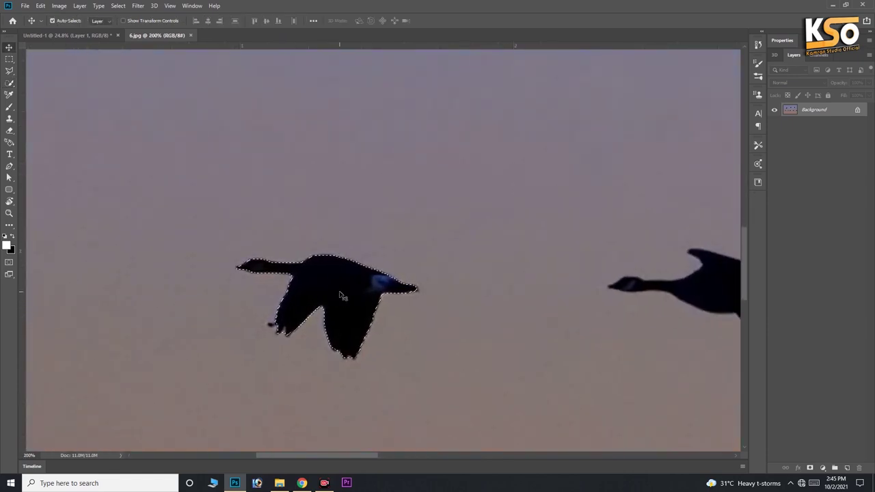
{"action": "key", "text": "ctrl+j"}
{"action": "left_click_drag", "start_coordinate": [515, 294], "coordinate": [358, 276]}
{"action": "scroll", "coordinate": [619, 229], "scroll_direction": "down", "scroll_amount": 1}
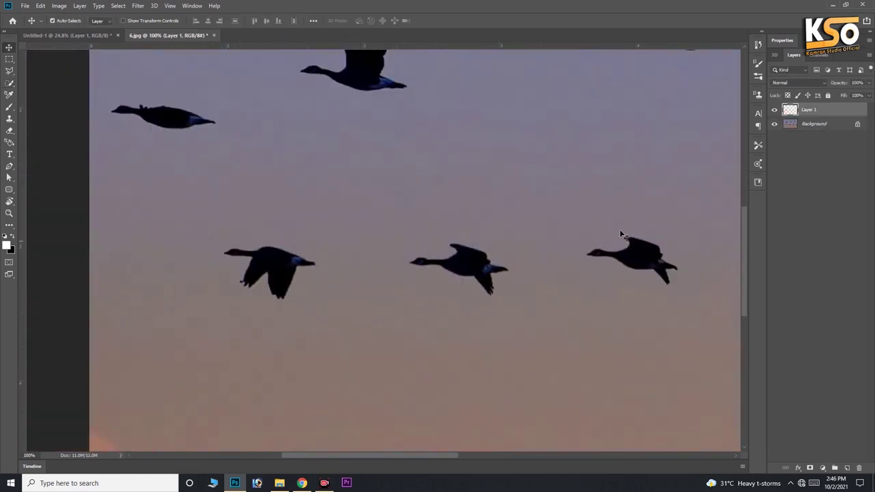
{"action": "left_click_drag", "start_coordinate": [619, 229], "coordinate": [398, 287]}
- Copy a second goose from the Background onto a new layer and move both into the flock's middle
{"action": "right_click", "coordinate": [398, 179]}
{"action": "left_click", "coordinate": [398, 178]}
{"action": "key", "text": "w"}
{"action": "left_click", "coordinate": [397, 168]}
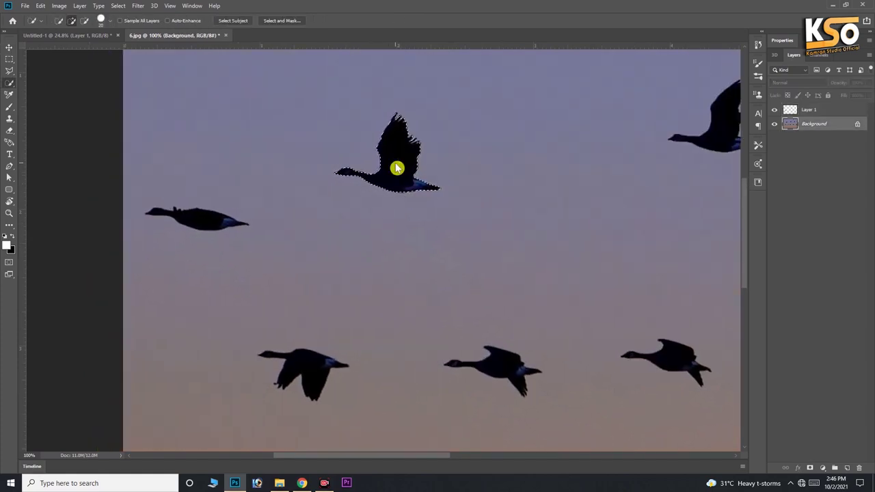
{"action": "key", "text": "v"}
{"action": "key", "text": "ctrl+j"}
{"action": "left_click_drag", "start_coordinate": [397, 164], "coordinate": [412, 280]}
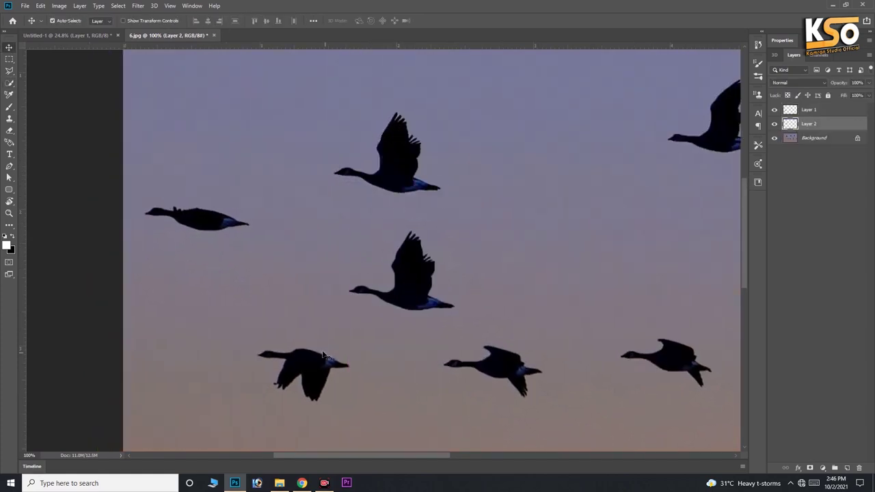
{"action": "left_click_drag", "start_coordinate": [305, 369], "coordinate": [318, 278]}
- Copy a third goose onto a new layer and move it upward into the flock
{"action": "key", "text": "w"}
{"action": "left_click_drag", "start_coordinate": [503, 371], "coordinate": [457, 309]}
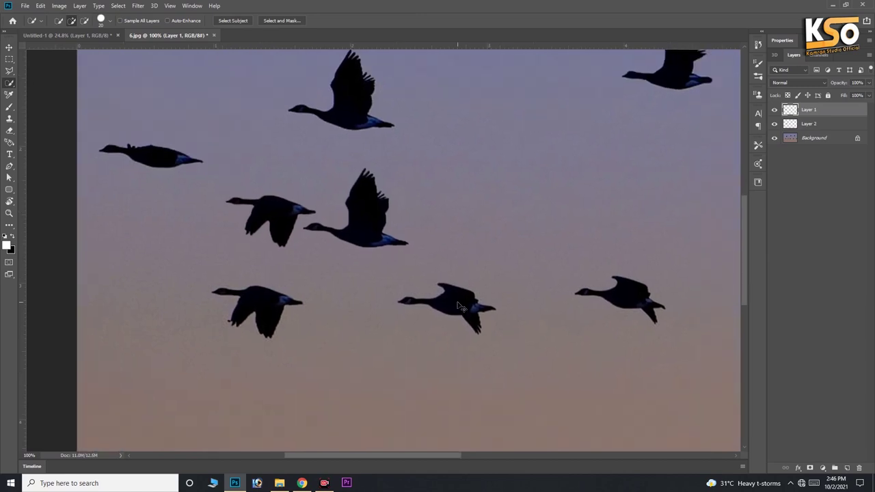
{"action": "left_click", "coordinate": [453, 298]}
{"action": "key", "text": "Return"}
{"action": "left_click", "coordinate": [810, 137]}
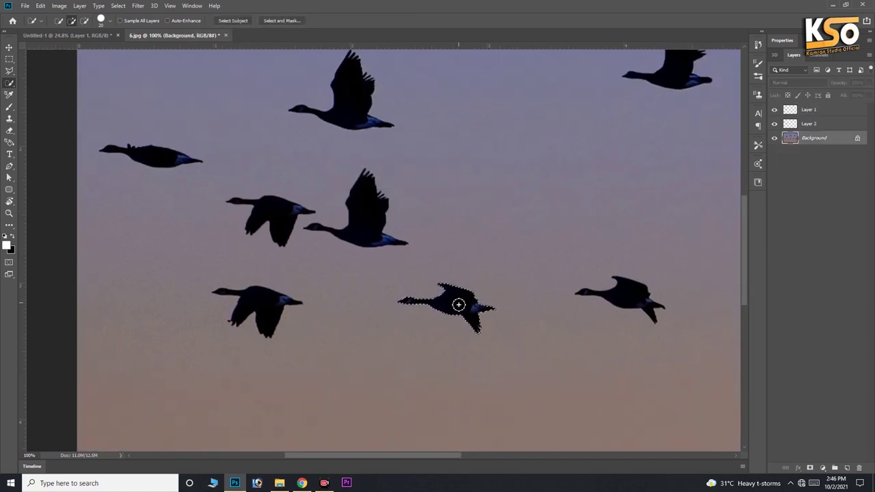
{"action": "key", "text": "ctrl+j"}
{"action": "key", "text": "v"}
{"action": "left_click_drag", "start_coordinate": [453, 306], "coordinate": [459, 195]}
{"action": "left_click_drag", "start_coordinate": [577, 178], "coordinate": [386, 288]}
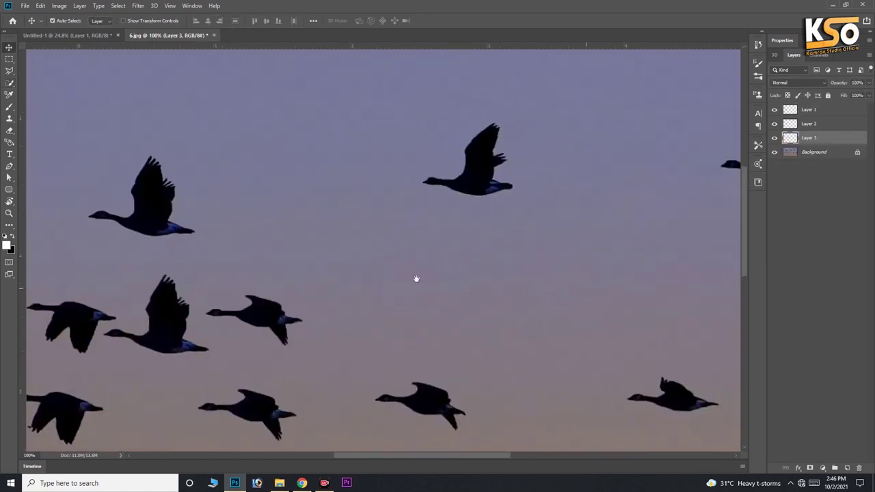
{"action": "key", "text": "ctrl+minus"}
{"action": "scroll", "coordinate": [590, 293], "scroll_direction": "down", "scroll_amount": 2}
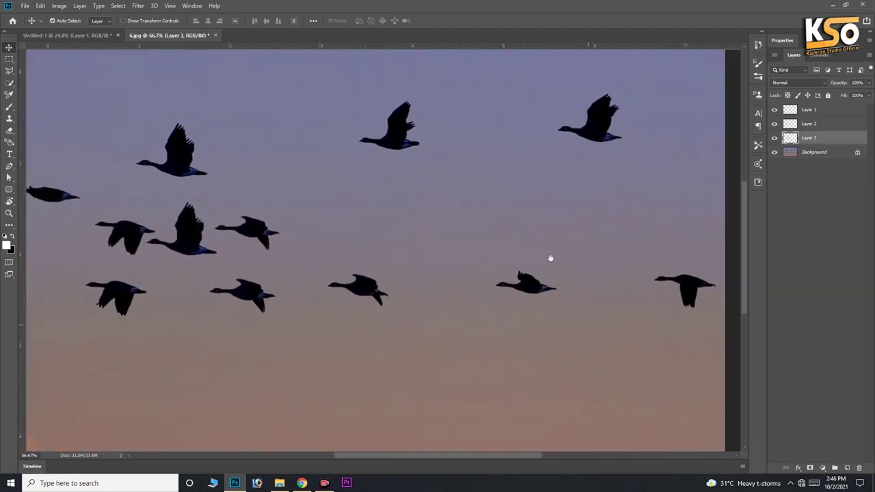
- Select a fourth goose, refine its belly edge with the Lasso, copy it and move it left
{"action": "key", "text": "w"}
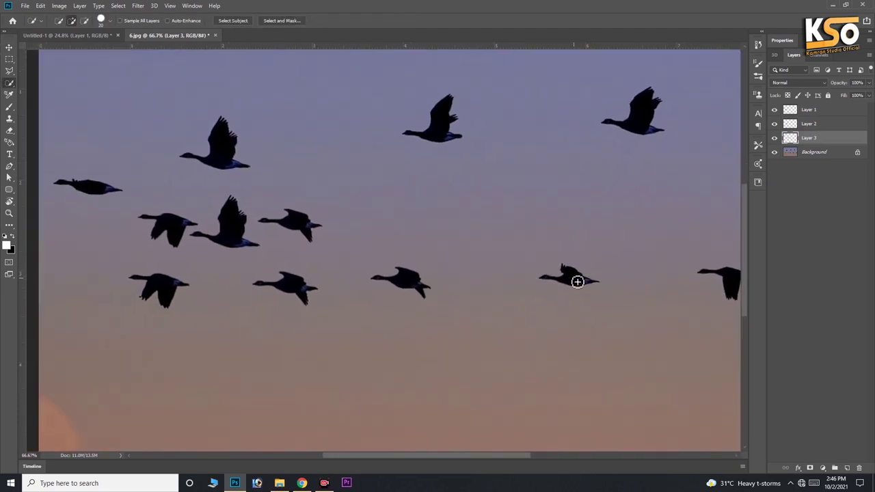
{"action": "left_click", "coordinate": [577, 282], "text": "ctrl"}
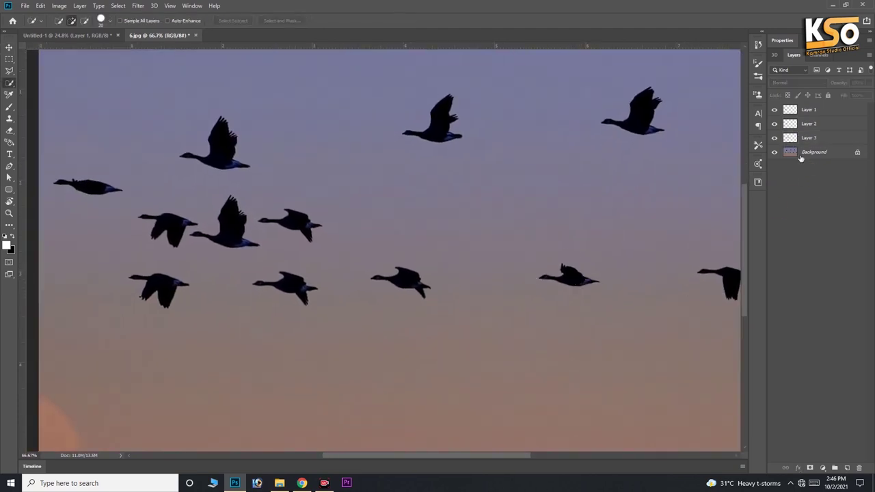
{"action": "left_click", "coordinate": [800, 153]}
{"action": "left_click", "coordinate": [578, 286]}
{"action": "scroll", "coordinate": [570, 280], "scroll_direction": "up", "scroll_amount": 2}
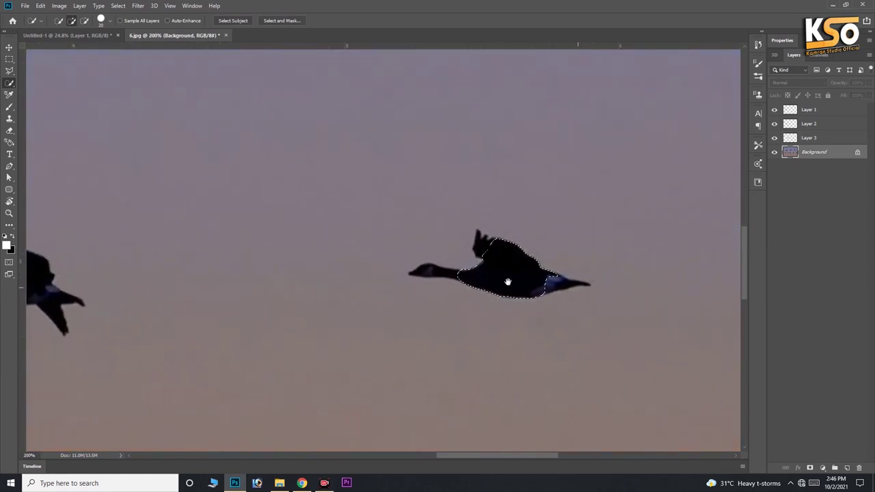
{"action": "mouse_move", "coordinate": [495, 251]}
{"action": "left_mouse_down"}
{"action": "mouse_move", "coordinate": [498, 259]}
{"action": "mouse_move", "coordinate": [453, 276]}
{"action": "mouse_move", "coordinate": [419, 271]}
{"action": "left_mouse_up"}
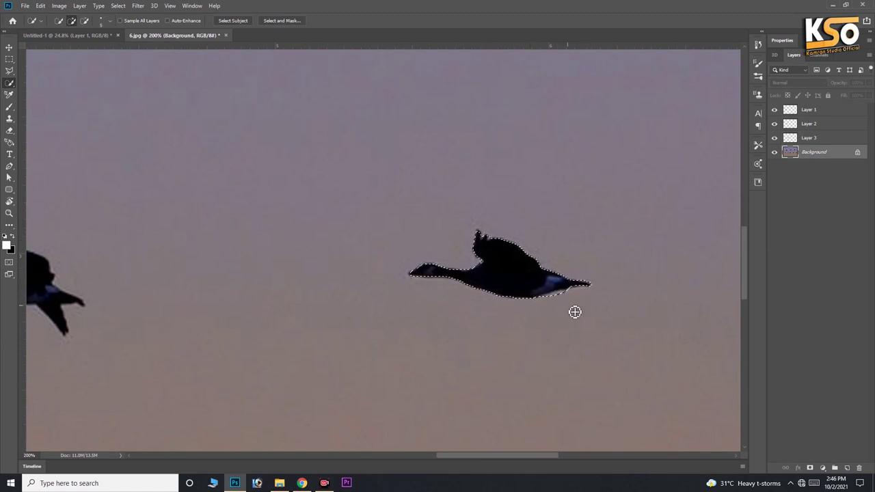
{"action": "key", "text": "l"}
{"action": "mouse_move", "coordinate": [541, 315]}
{"action": "left_mouse_down"}
{"action": "mouse_move", "coordinate": [571, 296]}
{"action": "mouse_move", "coordinate": [552, 322]}
{"action": "left_mouse_up"}
{"action": "key", "text": "ctrl+j"}
{"action": "key", "text": "ctrl+0"}
{"action": "key", "text": "v"}
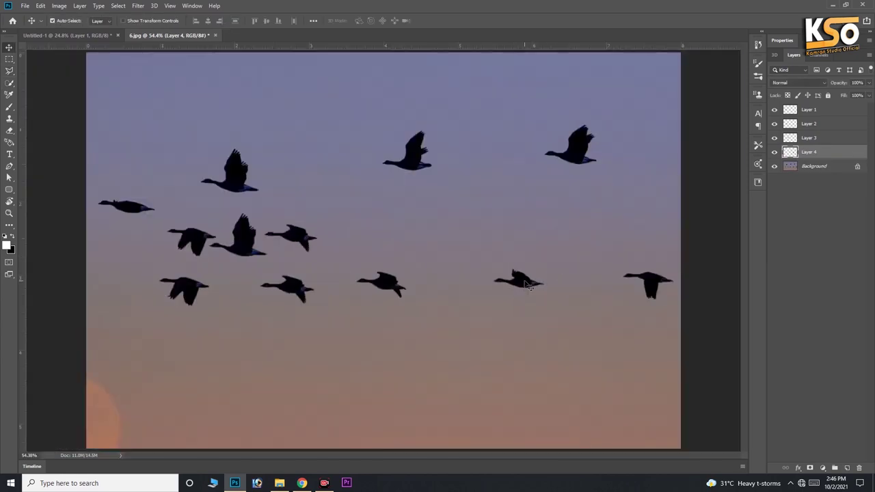
{"action": "left_click_drag", "start_coordinate": [528, 285], "coordinate": [366, 244]}
- Select all four goose layers, move them together toward the centre, and return to the composite
{"action": "left_click", "coordinate": [299, 237], "text": "shift"}
{"action": "left_click", "coordinate": [242, 240], "text": "shift"}
{"action": "left_click", "coordinate": [195, 239], "text": "shift"}
{"action": "left_click_drag", "start_coordinate": [298, 221], "coordinate": [462, 243]}
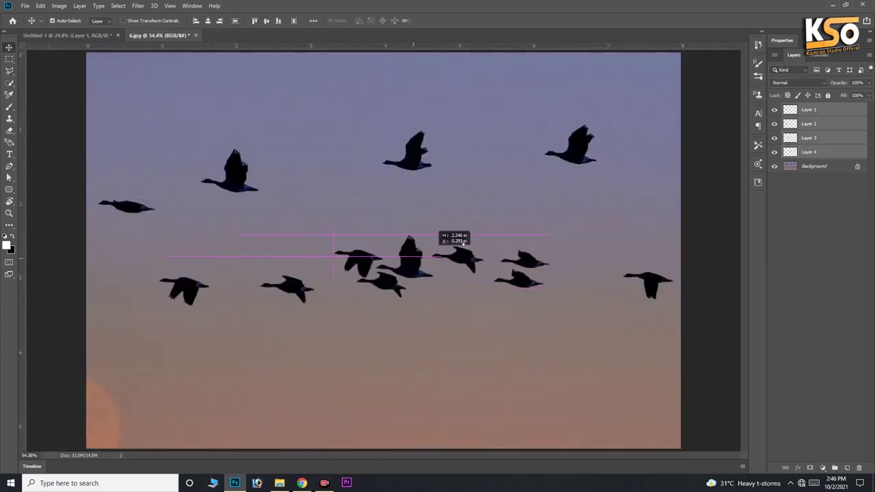
{"action": "key", "text": "ctrl+Tab"}
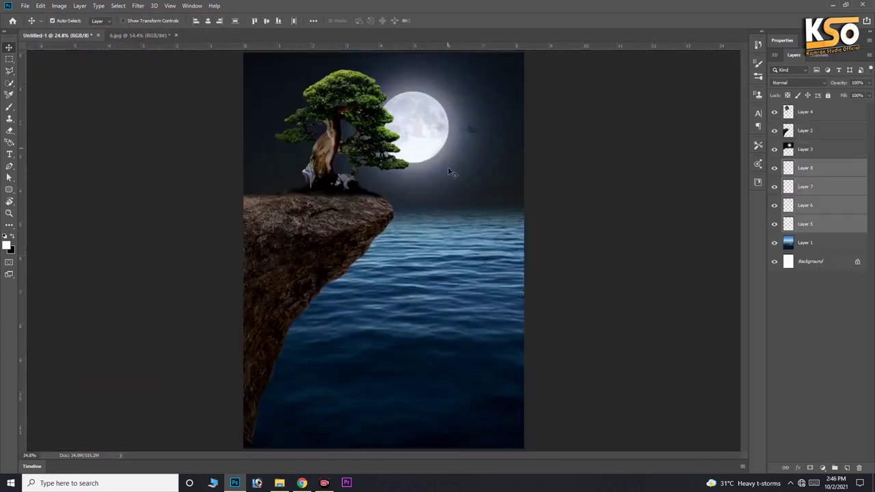
- Drag the four goose layers to the top of the Layers panel and zoom in near the moon
{"action": "left_click_drag", "start_coordinate": [448, 171], "coordinate": [458, 172]}
{"action": "key", "text": "ctrl+plus"}
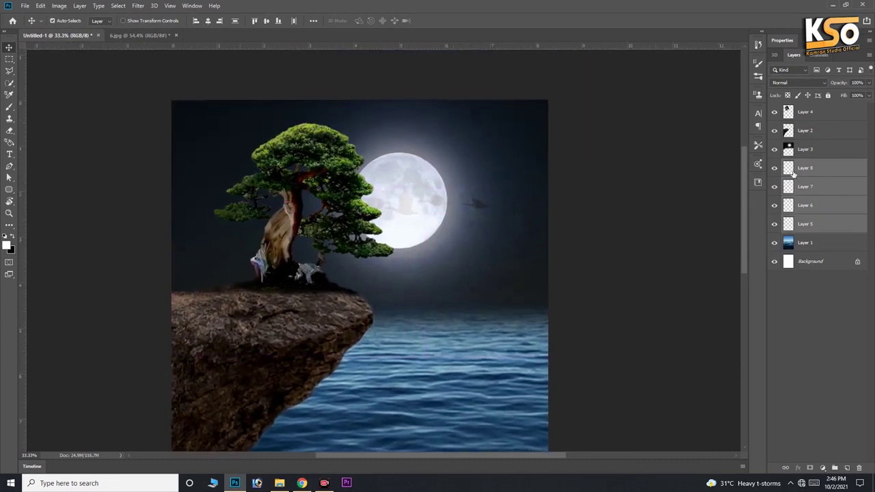
{"action": "left_click_drag", "start_coordinate": [792, 175], "coordinate": [792, 106]}
{"action": "left_click", "coordinate": [427, 243]}
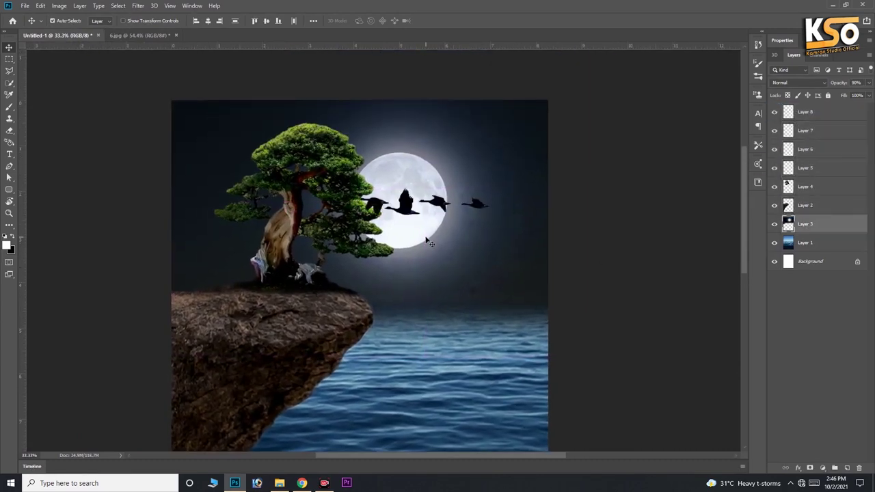
{"action": "key", "text": "ctrl+plus"}
{"action": "scroll", "coordinate": [390, 273], "scroll_direction": "up", "scroll_amount": 1}
- Position each goose in a staggered formation across the moon's right side
{"action": "left_click_drag", "start_coordinate": [317, 228], "coordinate": [382, 180]}
{"action": "mouse_move", "coordinate": [372, 220]}
{"action": "left_mouse_down"}
{"action": "mouse_move", "coordinate": [441, 239]}
{"action": "mouse_move", "coordinate": [450, 192]}
{"action": "left_mouse_up"}
{"action": "mouse_move", "coordinate": [476, 216]}
{"action": "left_mouse_down"}
{"action": "mouse_move", "coordinate": [521, 239]}
{"action": "mouse_move", "coordinate": [507, 240]}
{"action": "left_mouse_up"}
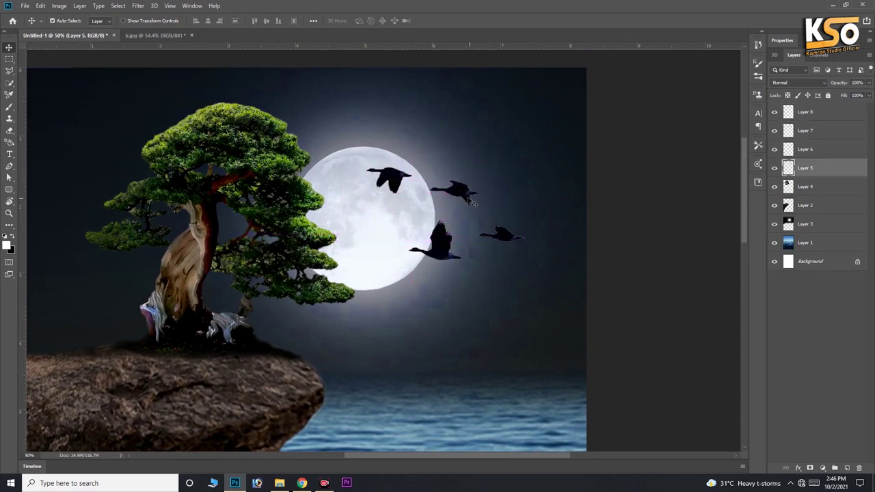
{"action": "left_click_drag", "start_coordinate": [454, 191], "coordinate": [463, 197]}
{"action": "left_click_drag", "start_coordinate": [390, 181], "coordinate": [406, 196]}
{"action": "scroll", "coordinate": [441, 254], "scroll_direction": "down", "scroll_amount": 2}
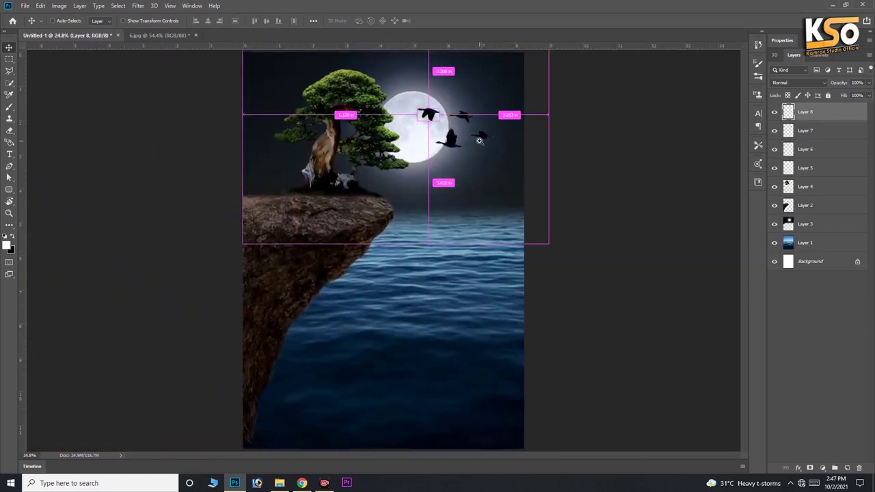
{"action": "scroll", "coordinate": [444, 196], "scroll_direction": "up", "scroll_amount": 1}
{"action": "left_click_drag", "start_coordinate": [443, 196], "coordinate": [404, 229]}
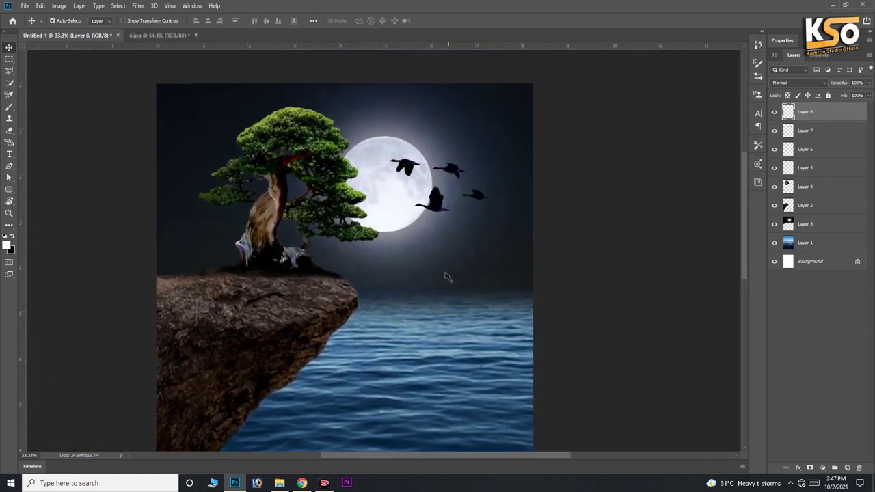
- Select moonlit sky Layer 3 and bring up Curves
{"action": "right_click", "coordinate": [388, 213]}
{"action": "left_click", "coordinate": [403, 224]}
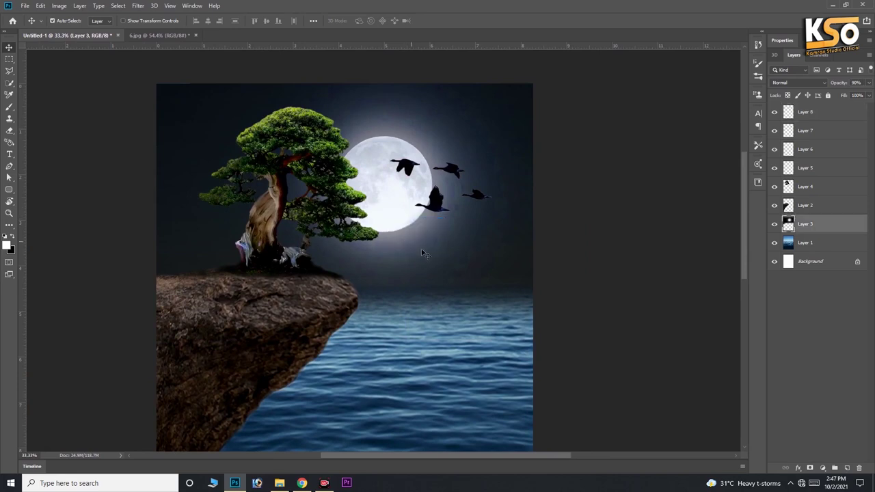
{"action": "key", "text": "ctrl+m"}
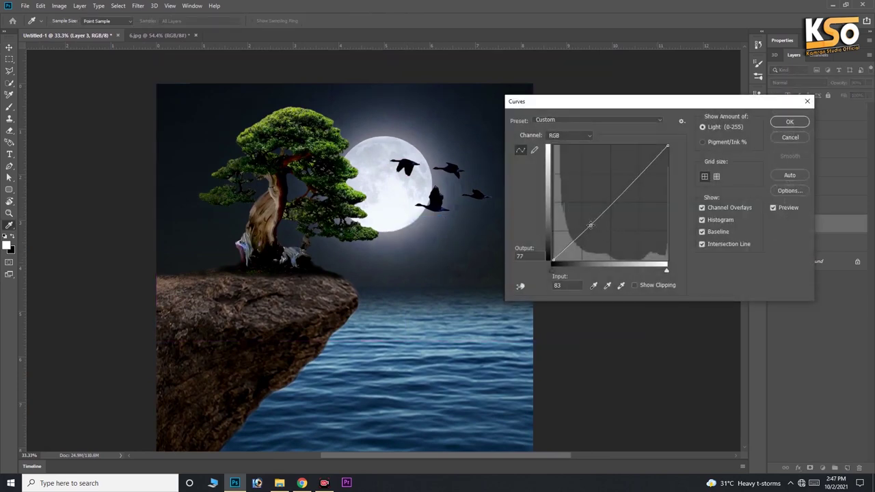
- Apply the Curves adjustment and defringe the first goose's layer
{"action": "key", "text": "Return"}
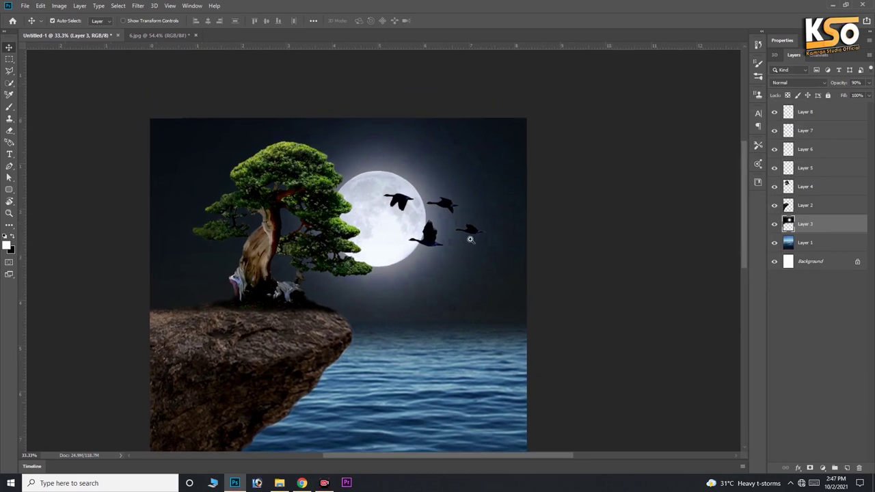
{"action": "key", "text": "ctrl+plus"}
{"action": "key", "text": "ctrl+plus"}
{"action": "key", "text": "ctrl+plus"}
{"action": "key", "text": "ctrl+plus"}
{"action": "right_click", "coordinate": [477, 240]}
{"action": "left_click", "coordinate": [478, 252]}
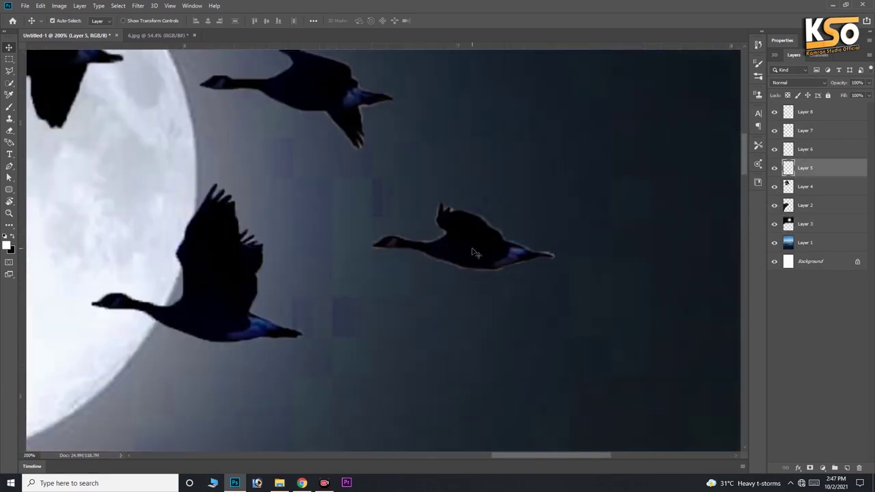
{"action": "left_click", "coordinate": [76, 7]}
{"action": "mouse_move", "coordinate": [119, 367]}
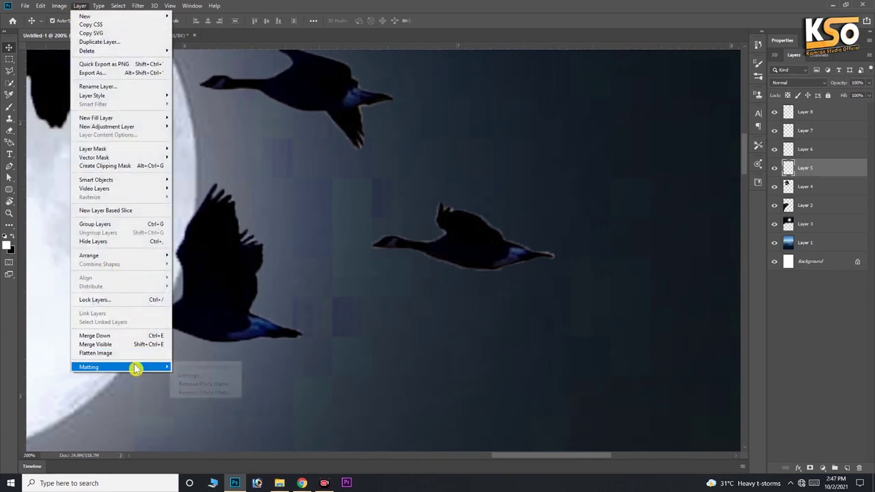
{"action": "left_click", "coordinate": [214, 375]}
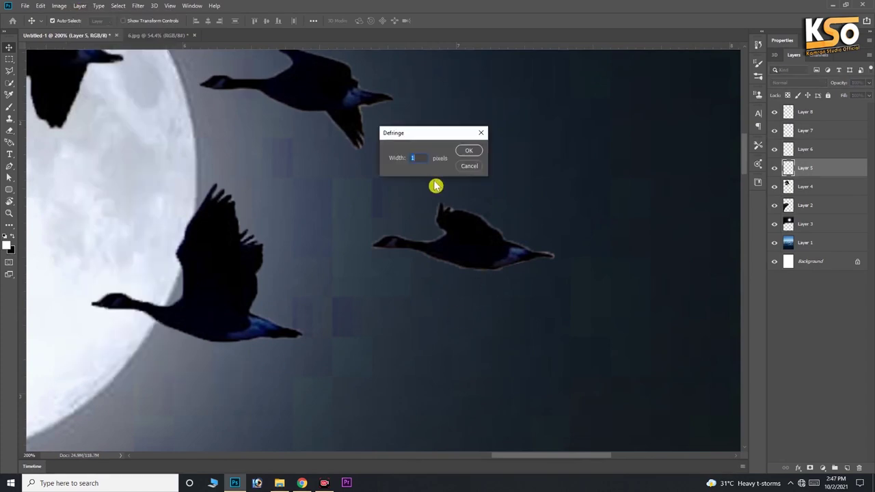
{"action": "left_click", "coordinate": [469, 151]}
- Defringe the next goose near the moon's edge with a width of 2
{"action": "scroll", "coordinate": [469, 238], "scroll_direction": "up", "scroll_amount": 1, "text": "alt"}
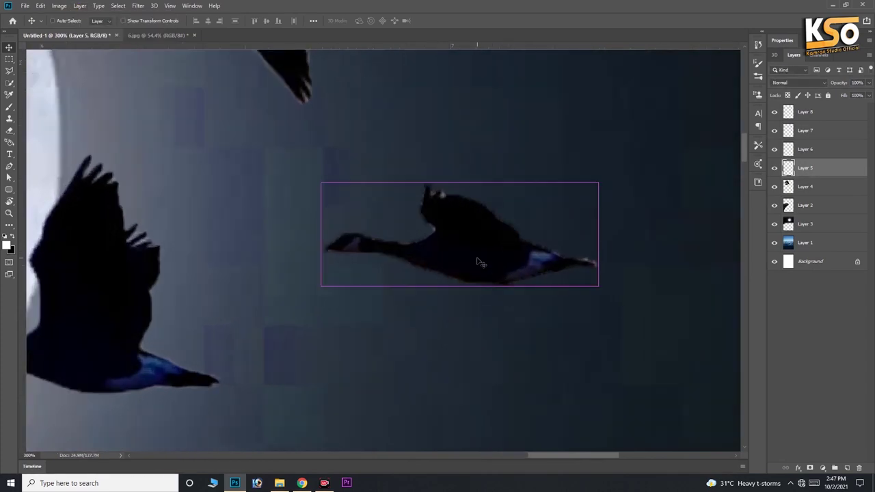
{"action": "left_click_drag", "start_coordinate": [444, 266], "coordinate": [484, 420]}
{"action": "left_click", "coordinate": [404, 262]}
{"action": "left_click", "coordinate": [79, 6]}
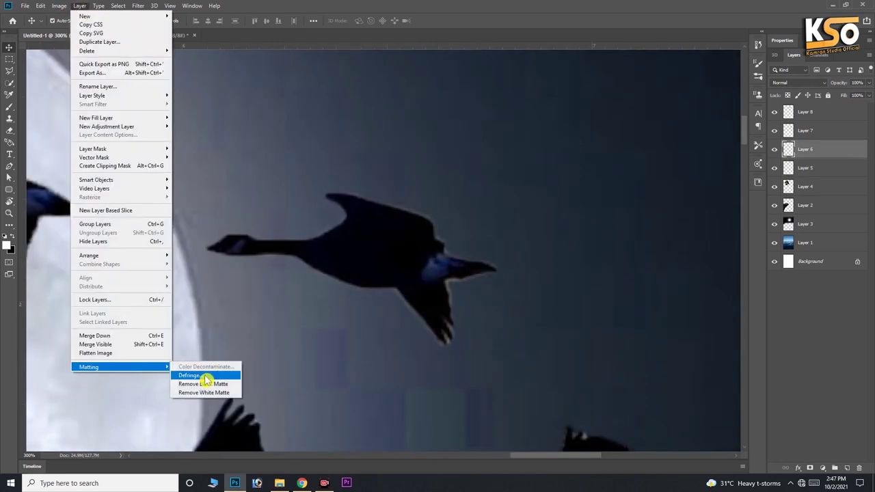
{"action": "left_click", "coordinate": [205, 375]}
{"action": "type", "text": "2"}
{"action": "key", "text": "Return"}
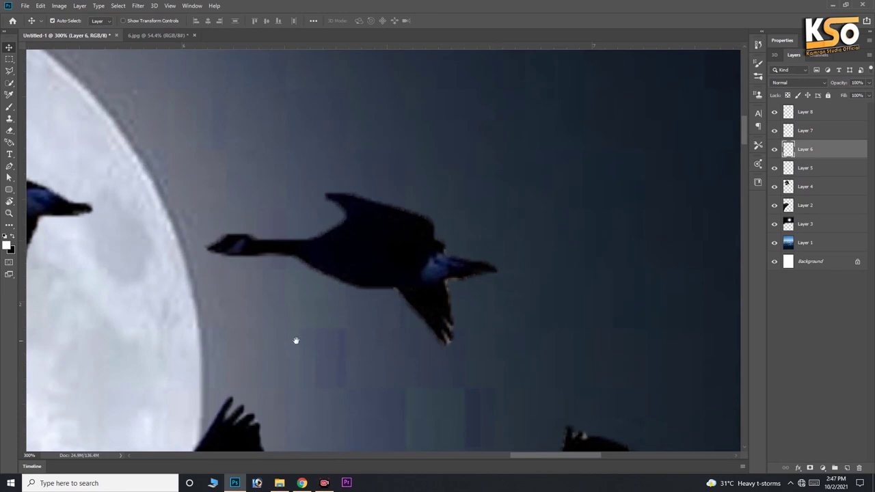
- Apply a 2-pixel Defringe to the large goose over the moon and fit the whole composition
{"action": "left_click_drag", "start_coordinate": [294, 340], "coordinate": [437, 303]}
{"action": "left_click", "coordinate": [437, 303]}
{"action": "right_click", "coordinate": [435, 301]}
{"action": "left_click", "coordinate": [459, 303]}
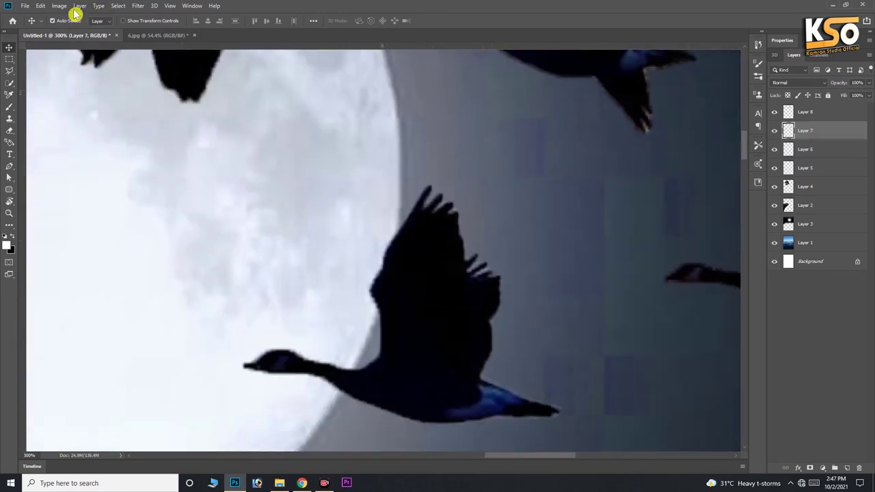
{"action": "left_click", "coordinate": [79, 6]}
{"action": "left_click", "coordinate": [197, 375]}
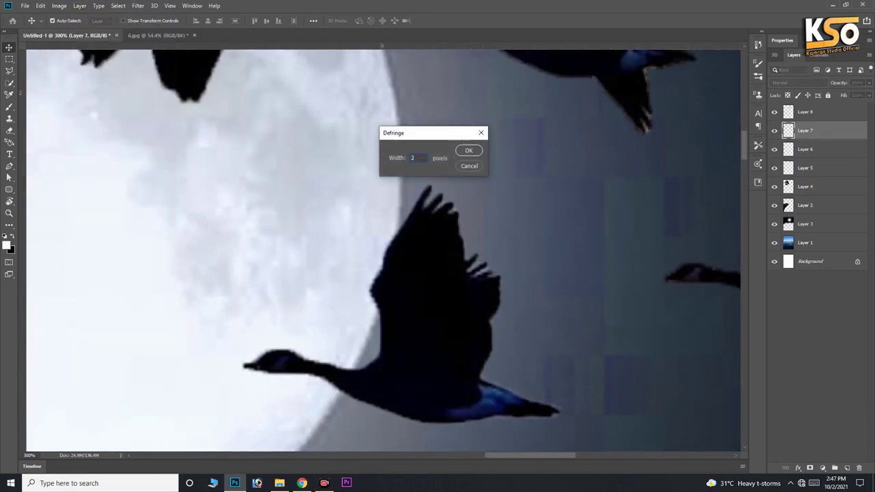
{"action": "key", "text": "Return"}
{"action": "key", "text": "ctrl+minus"}
{"action": "key", "text": "ctrl+minus"}
{"action": "key", "text": "ctrl+0"}
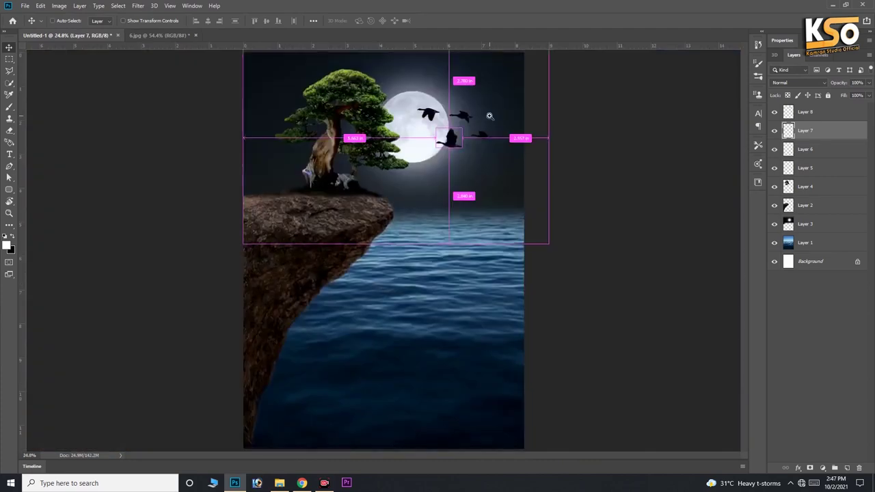
- Burn the rocky cliff on Layer 2 darker with the Burn tool (Midtones, 25% exposure)
{"action": "left_click_drag", "start_coordinate": [490, 116], "coordinate": [417, 287]}
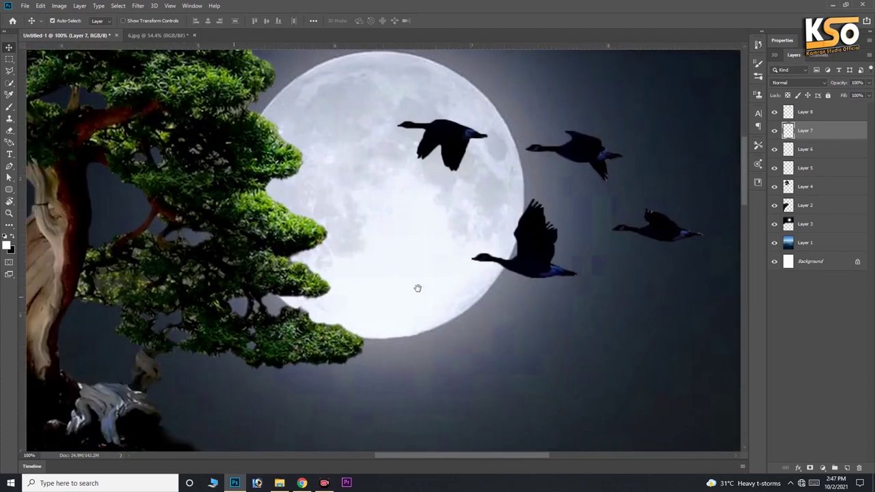
{"action": "key", "text": "ctrl+minus"}
{"action": "key", "text": "ctrl+0"}
{"action": "right_click", "coordinate": [294, 278]}
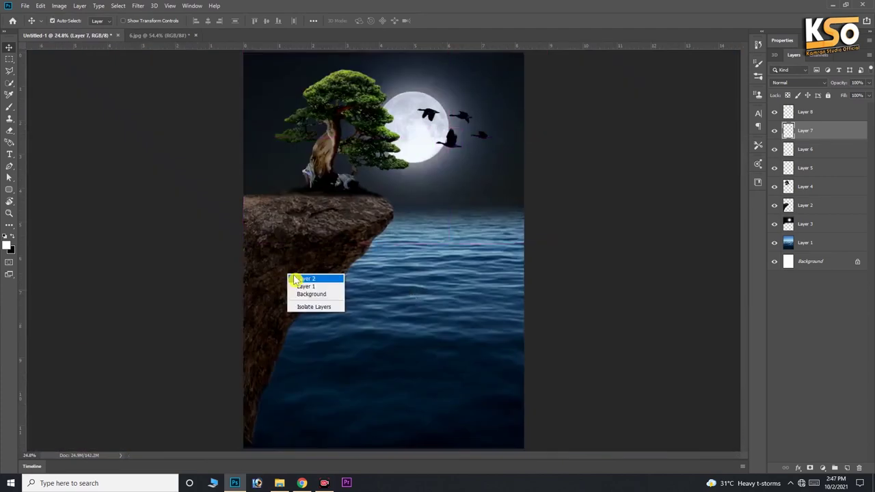
{"action": "left_click", "coordinate": [304, 279]}
{"action": "key", "text": "o"}
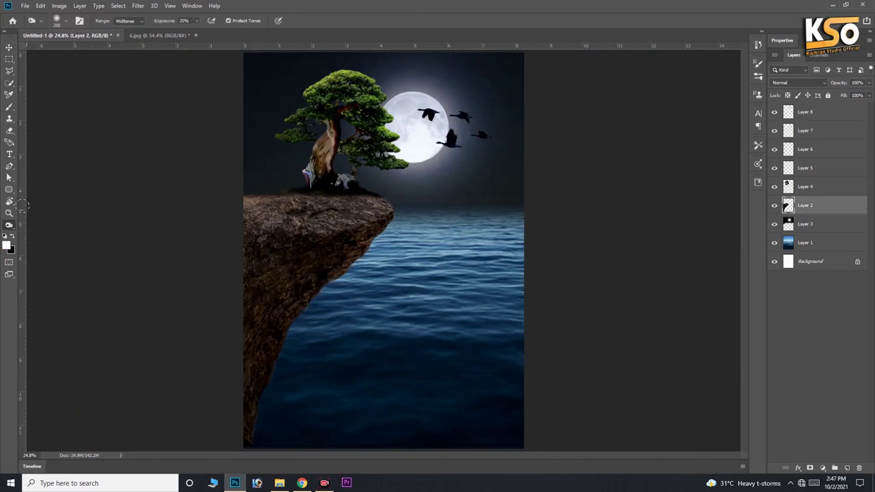
{"action": "left_click", "coordinate": [9, 225]}
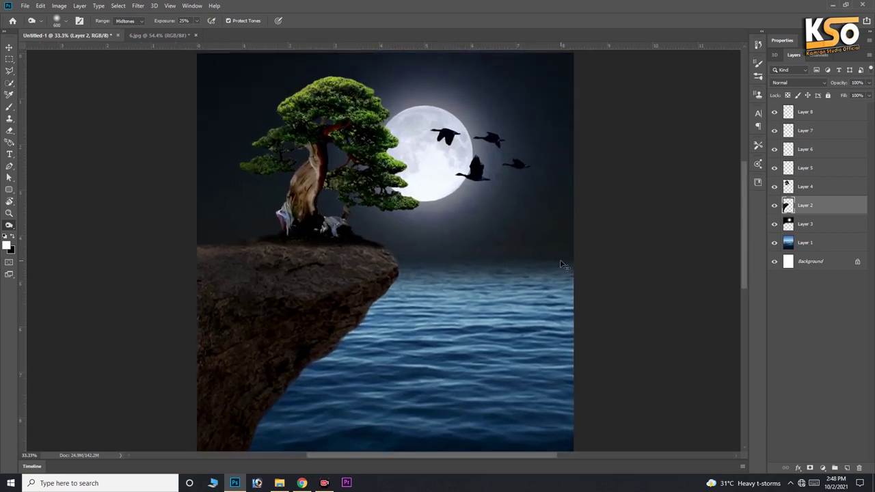
{"action": "key", "text": "v"}
{"action": "left_click", "coordinate": [444, 195]}
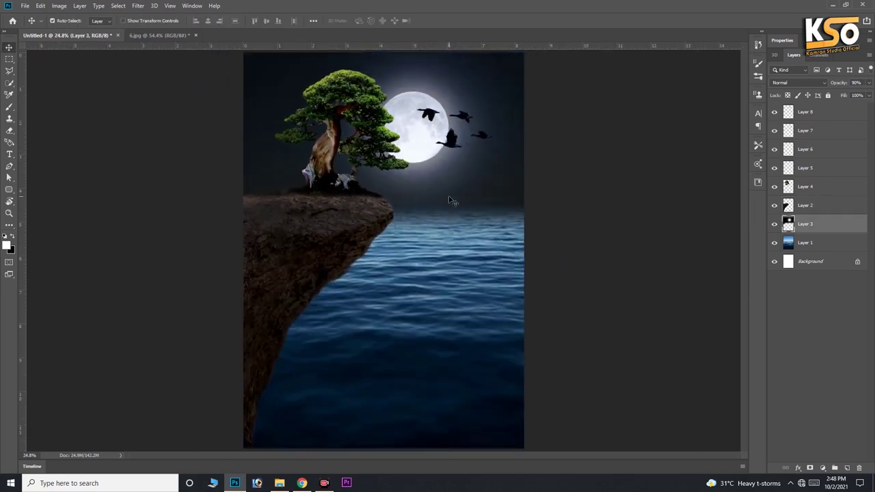
- Toggle the night sky layer to compare, then select the sea photo layer
{"action": "left_click", "coordinate": [774, 224]}
{"action": "left_click", "coordinate": [774, 224]}
{"action": "left_click", "coordinate": [774, 224]}
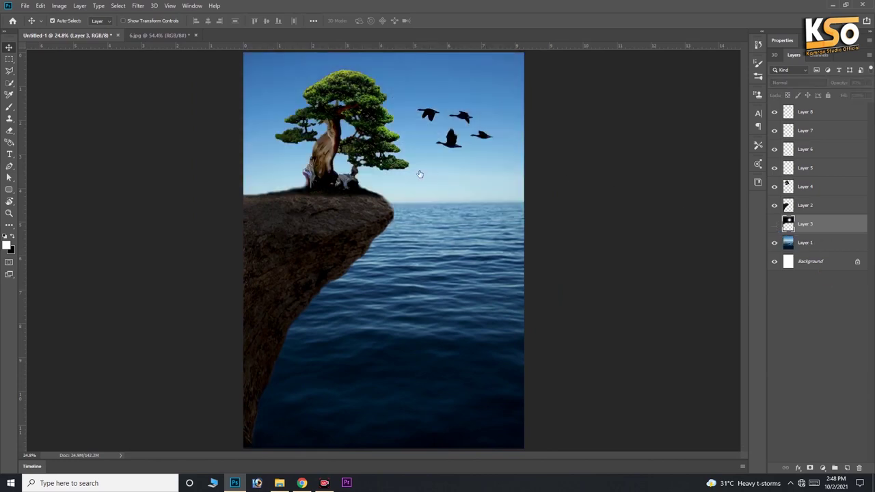
{"action": "right_click", "coordinate": [421, 174]}
{"action": "left_click", "coordinate": [434, 178]}
- Copy the sea photo's sky area onto new Layer 9, placed above the night sky layer
{"action": "key", "text": "m"}
{"action": "left_click_drag", "start_coordinate": [544, 203], "coordinate": [119, 42]}
{"action": "key", "text": "ctrl+j"}
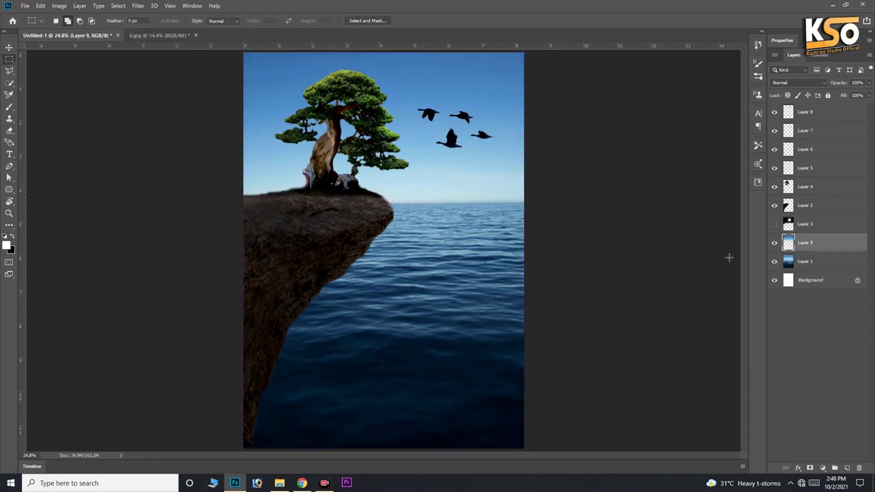
{"action": "key", "text": "v"}
{"action": "left_click_drag", "start_coordinate": [787, 244], "coordinate": [788, 224]}
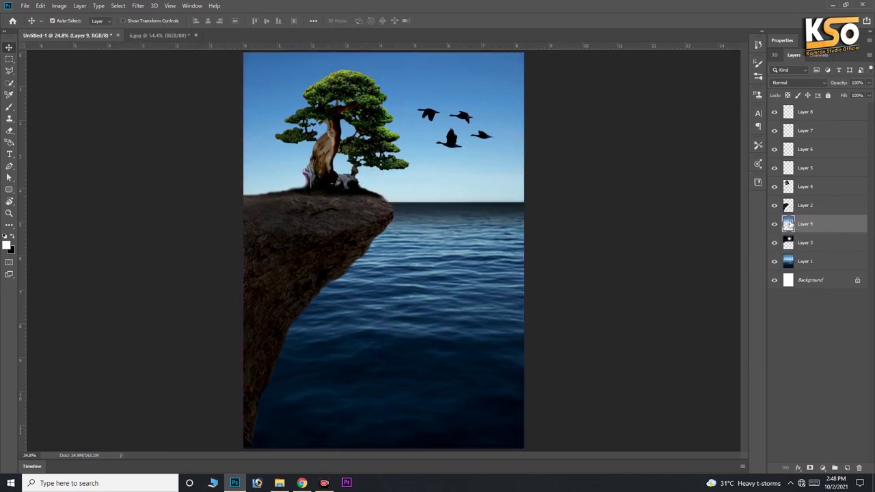
- Erase along Layer 9's horizon line to fade it into dark haze
{"action": "key", "text": "e"}
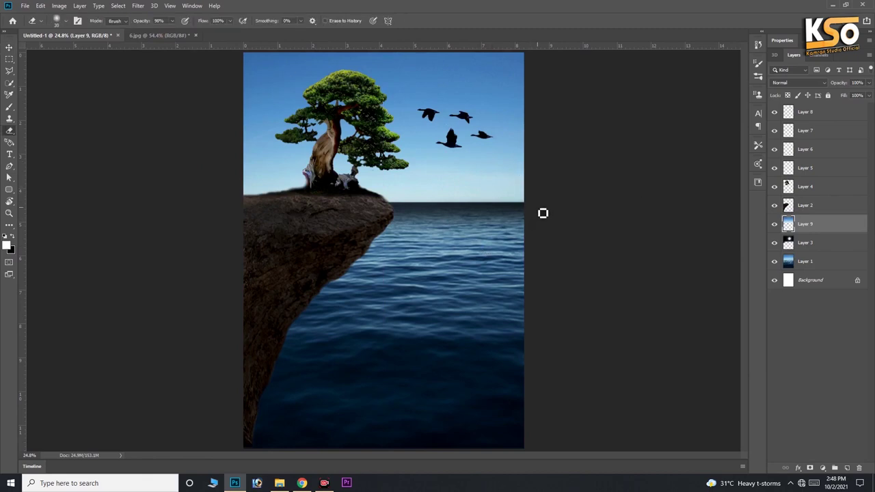
{"action": "mouse_move", "coordinate": [559, 198]}
{"action": "left_mouse_down"}
{"action": "mouse_move", "coordinate": [232, 192]}
{"action": "mouse_move", "coordinate": [592, 201]}
{"action": "mouse_move", "coordinate": [59, 216]}
{"action": "left_mouse_up"}
{"action": "key", "text": "v"}
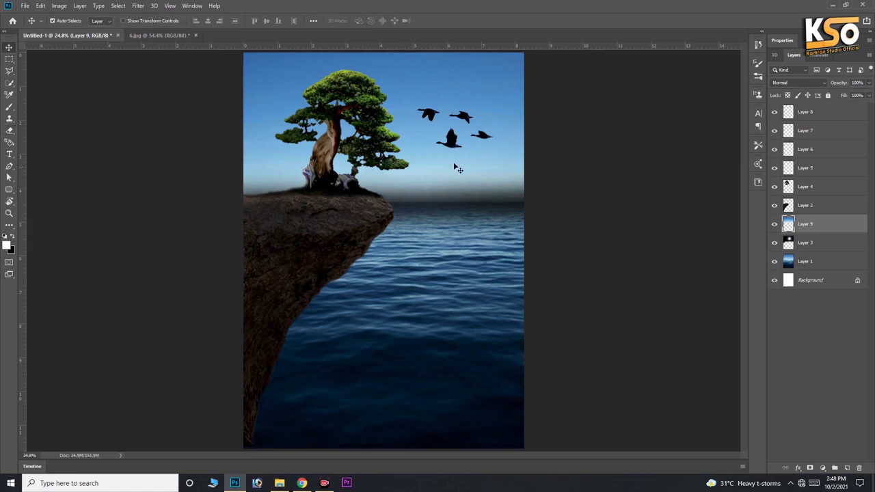
{"action": "key", "text": "ctrl+m"}
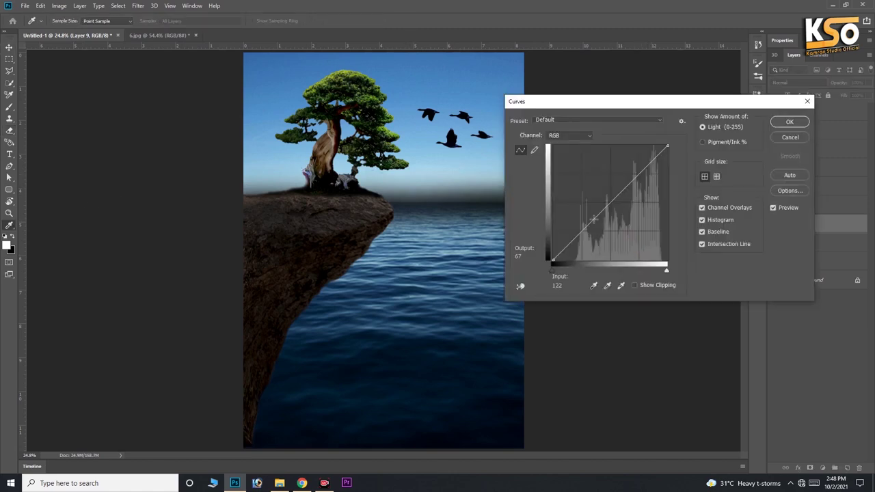
- Darken Layer 9 with a lowered Curves line and try Color Burn blending
{"action": "left_click_drag", "start_coordinate": [594, 204], "coordinate": [601, 226]}
{"action": "left_click", "coordinate": [775, 116]}
{"action": "left_click", "coordinate": [796, 82]}
{"action": "left_click", "coordinate": [786, 99]}
- Preview several blend modes and settle on Multiply for Layer 9
{"action": "key", "text": "Down"}
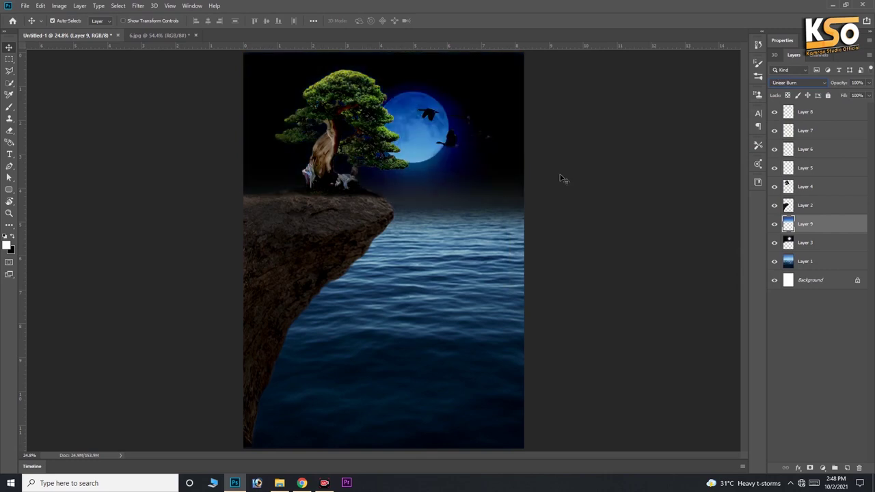
{"action": "key", "text": "Down"}
{"action": "key", "text": "Down"}
{"action": "key", "text": "Down"}
{"action": "key", "text": "Down"}
{"action": "key", "text": "Down"}
{"action": "key", "text": "Down"}
{"action": "key", "text": "Down"}
{"action": "key", "text": "Down"}
{"action": "key", "text": "Down"}
{"action": "key", "text": "Down"}
{"action": "key", "text": "Down"}
{"action": "key", "text": "Down"}
{"action": "key", "text": "Down"}
{"action": "key", "text": "Down"}
{"action": "key", "text": "Down"}
{"action": "key", "text": "Down"}
{"action": "key", "text": "Down"}
{"action": "key", "text": "Down"}
{"action": "key", "text": "Down"}
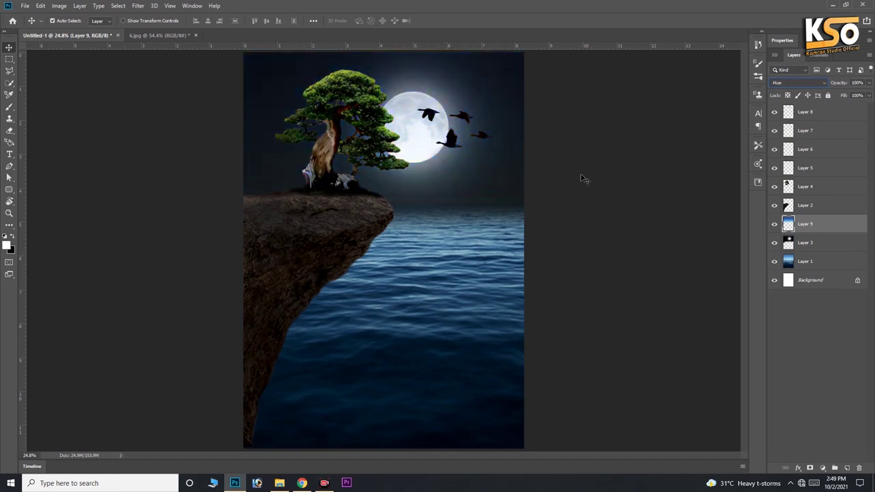
{"action": "key", "text": "Up"}
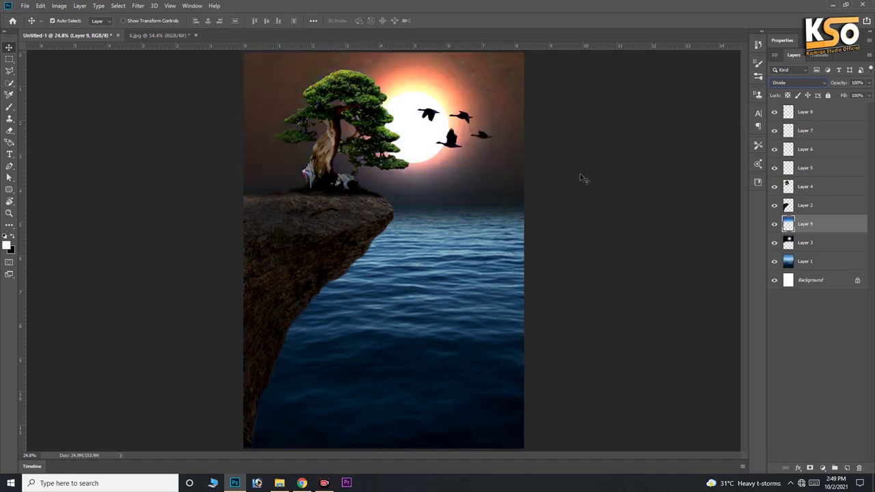
{"action": "key", "text": "Up"}
{"action": "key", "text": "Up"}
{"action": "left_click", "coordinate": [798, 83]}
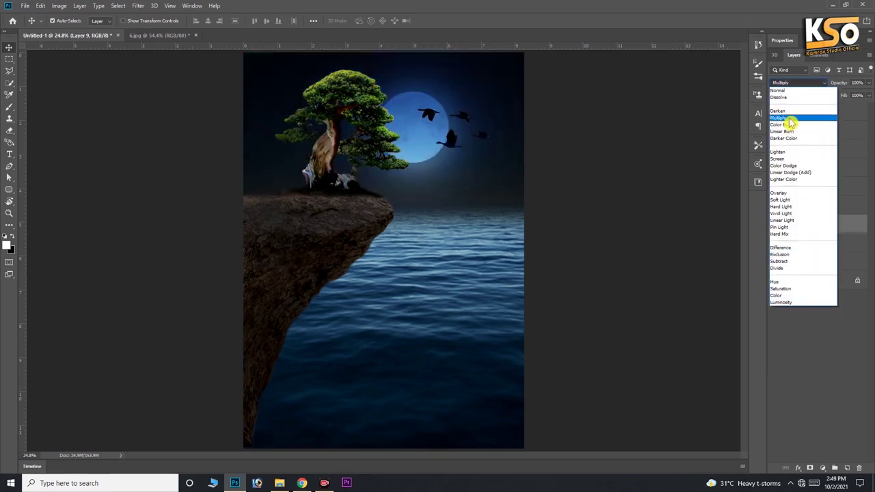
{"action": "left_click", "coordinate": [790, 120]}
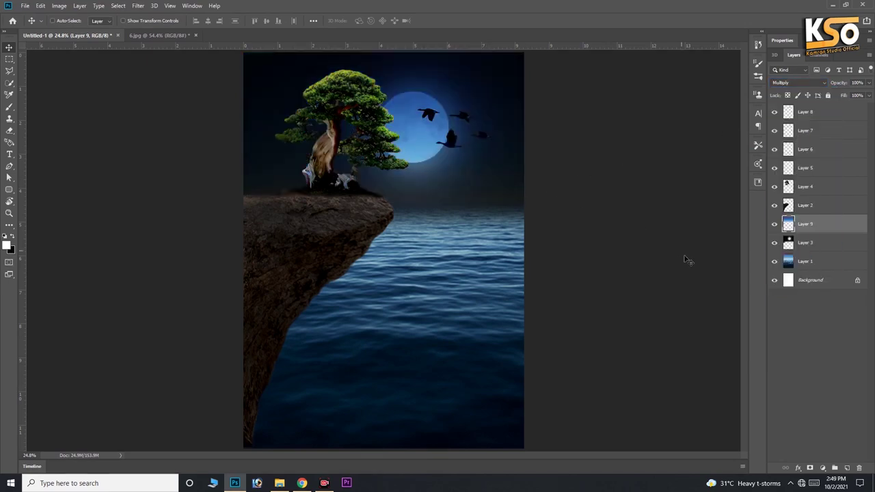
{"action": "key", "text": "ctrl+m"}
- Brighten Layer 9 with the Curves point raised to about 70/155
{"action": "left_click_drag", "start_coordinate": [591, 216], "coordinate": [586, 190]}
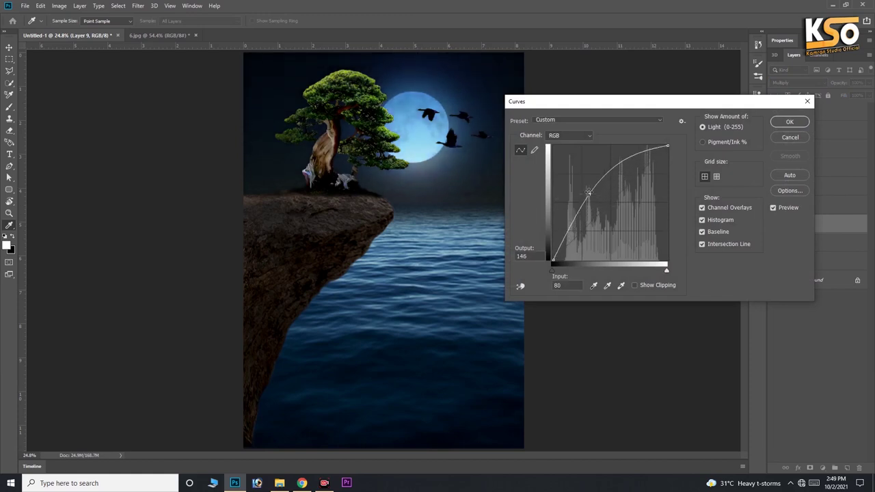
{"action": "left_click_drag", "start_coordinate": [585, 190], "coordinate": [584, 187]}
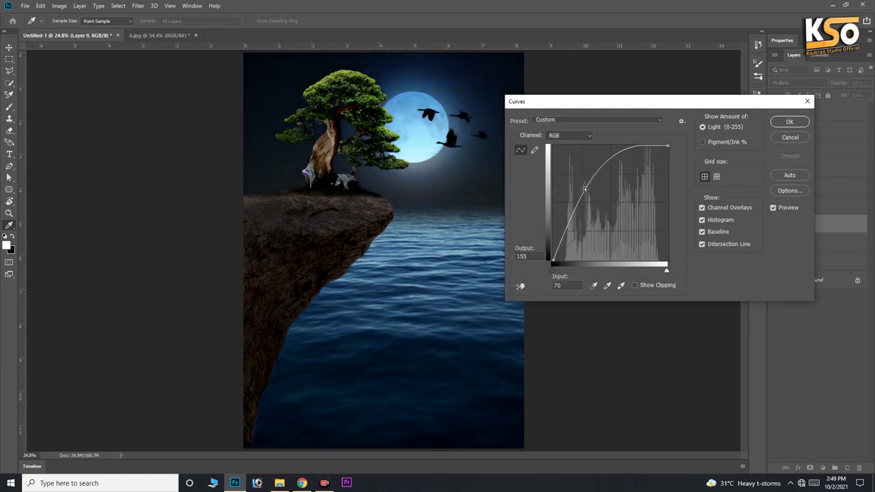
{"action": "left_click", "coordinate": [789, 122]}
{"action": "key", "text": "v"}
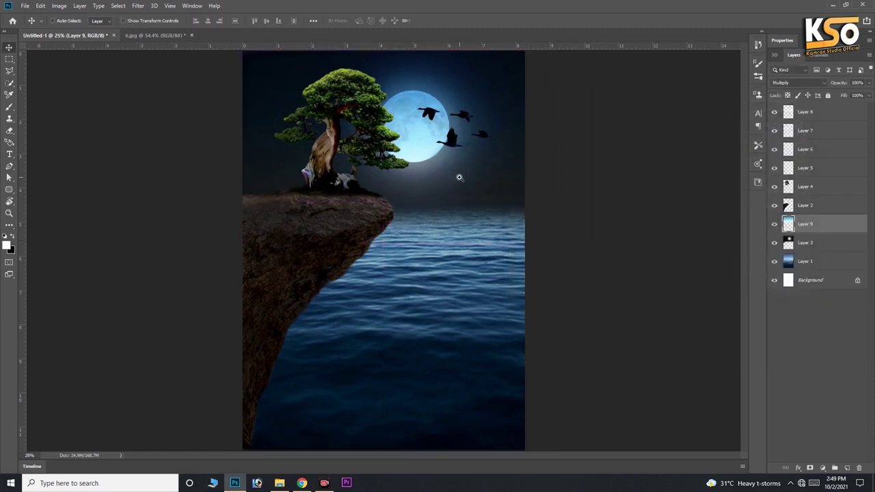
- Touch up and reposition Layer 9 at the horizon, then duplicate moon Layer 3
{"action": "scroll", "coordinate": [432, 252], "scroll_direction": "up", "scroll_amount": 1}
{"action": "left_click_drag", "start_coordinate": [432, 252], "coordinate": [554, 273]}
{"action": "key", "text": "e"}
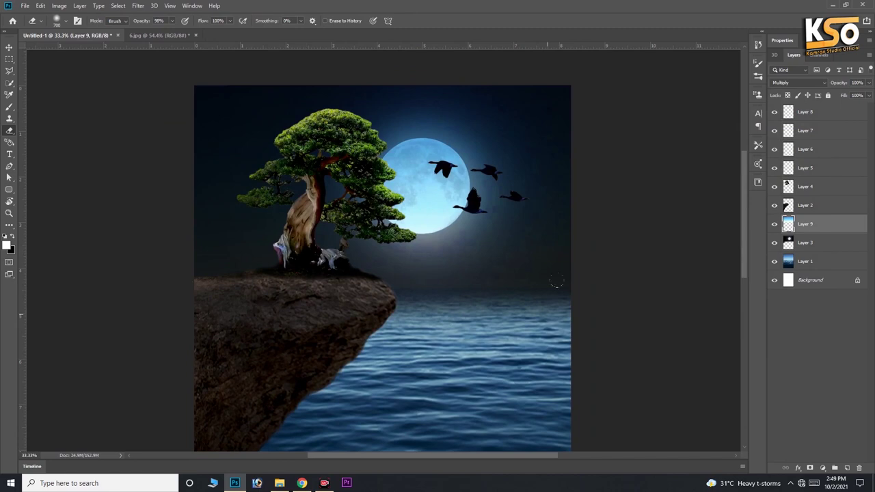
{"action": "key", "text": "v"}
{"action": "mouse_move", "coordinate": [537, 268]}
{"action": "left_mouse_down"}
{"action": "mouse_move", "coordinate": [510, 402]}
{"action": "mouse_move", "coordinate": [539, 273]}
{"action": "mouse_move", "coordinate": [478, 197]}
{"action": "left_mouse_up"}
{"action": "scroll", "coordinate": [526, 255], "scroll_direction": "down", "scroll_amount": 1}
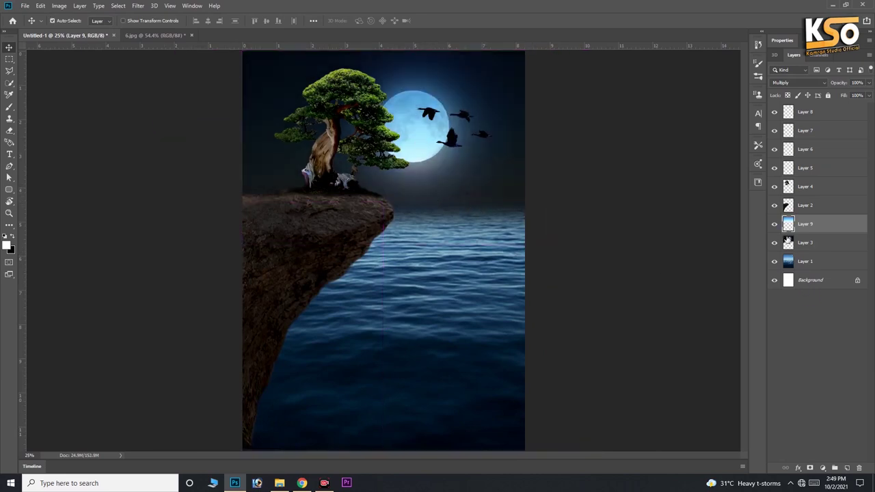
{"action": "key", "text": "alt+bracketleft"}
{"action": "key", "text": "ctrl+j"}
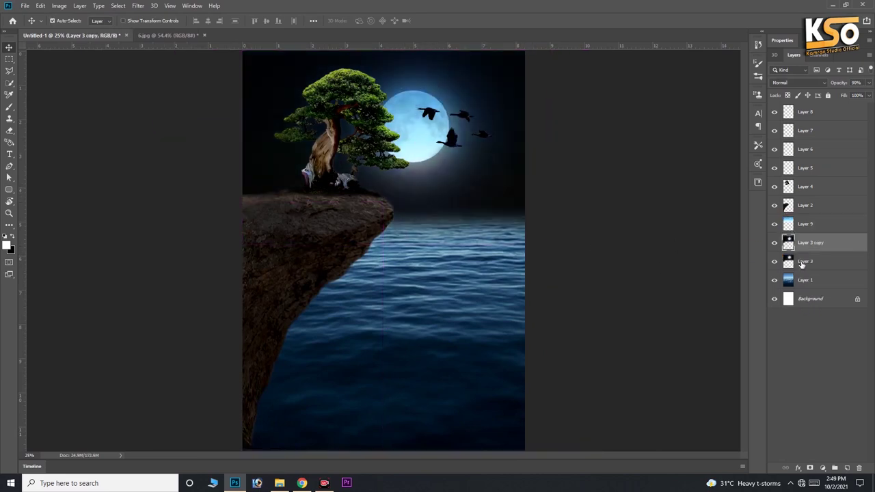
- Move Layer 3 copy beneath Layer 3 and drag it down onto the water
{"action": "key", "text": "ctrl+bracketleft"}
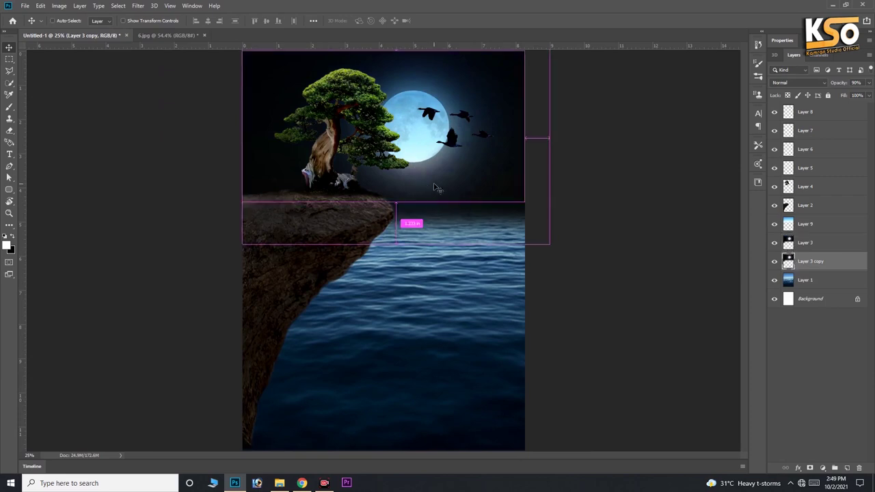
{"action": "key", "text": "ctrl+t"}
{"action": "left_click_drag", "start_coordinate": [432, 170], "coordinate": [430, 328]}
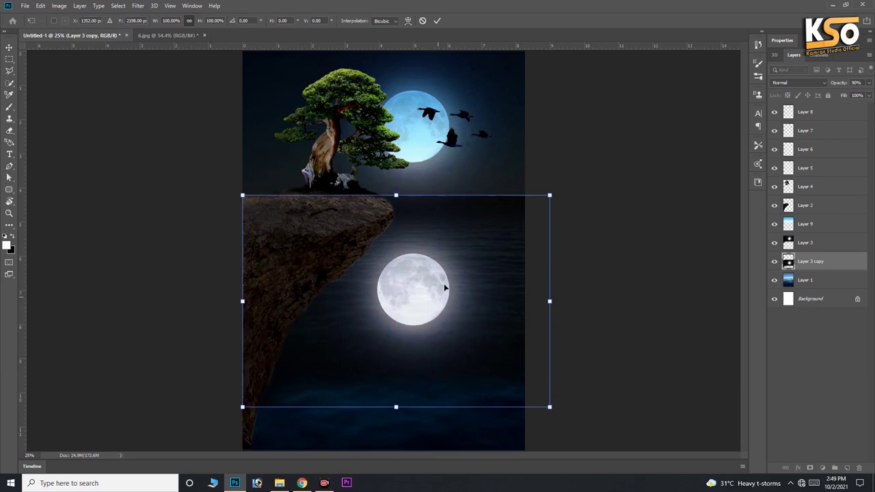
{"action": "right_click", "coordinate": [475, 253]}
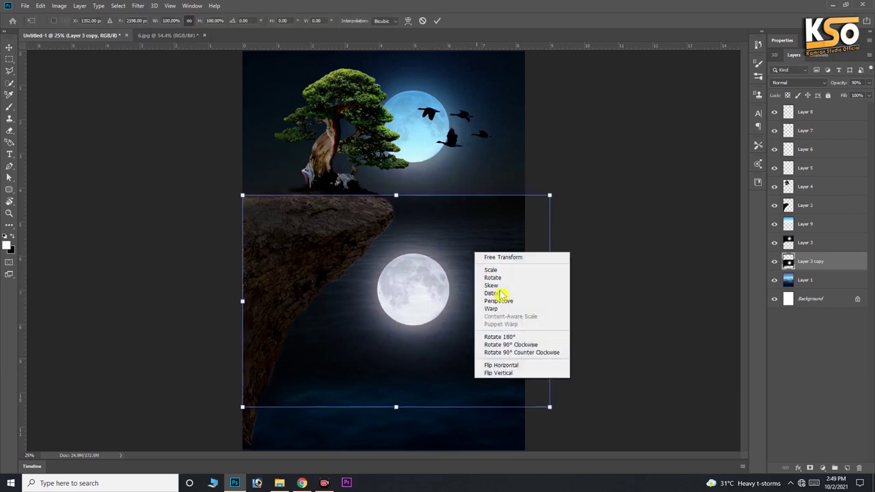
{"action": "left_click", "coordinate": [502, 364]}
- Flip the moon copy vertically and align it directly under the real moon
{"action": "right_click", "coordinate": [450, 303]}
{"action": "left_click", "coordinate": [483, 425]}
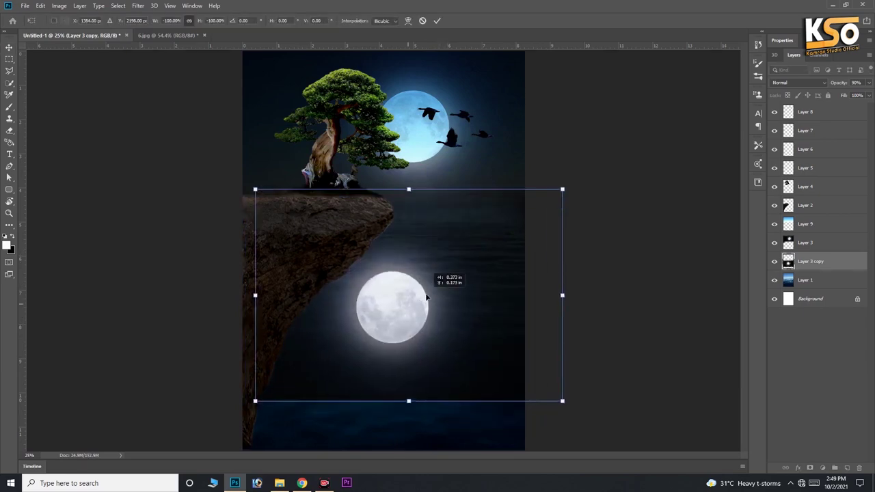
{"action": "left_click_drag", "start_coordinate": [365, 325], "coordinate": [383, 307]}
{"action": "right_click", "coordinate": [382, 308]}
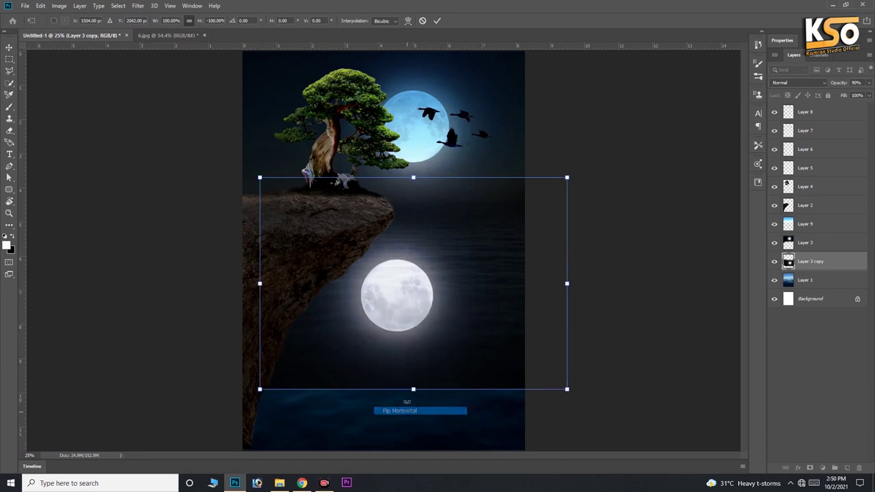
{"action": "left_click", "coordinate": [399, 410]}
{"action": "mouse_move", "coordinate": [341, 292]}
{"action": "left_mouse_down"}
{"action": "mouse_move", "coordinate": [316, 291]}
{"action": "mouse_move", "coordinate": [323, 271]}
{"action": "left_mouse_up"}
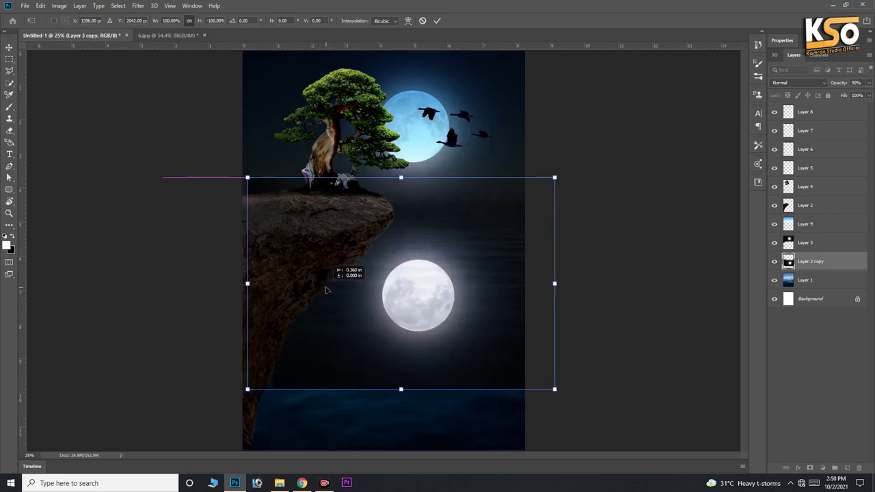
{"action": "key", "text": "Return"}
- Erase the dark band above the water on the moon reflection
{"action": "key", "text": "e"}
{"action": "left_click_drag", "start_coordinate": [530, 325], "coordinate": [159, 333]}
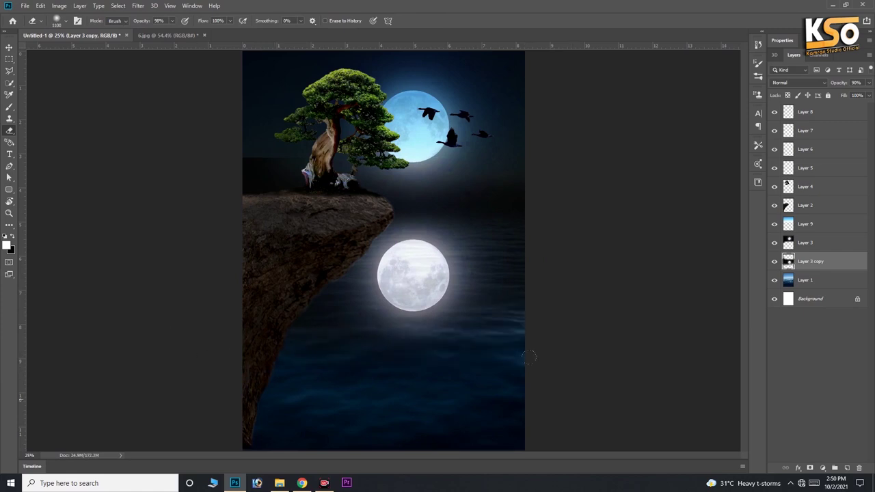
{"action": "key", "text": "v"}
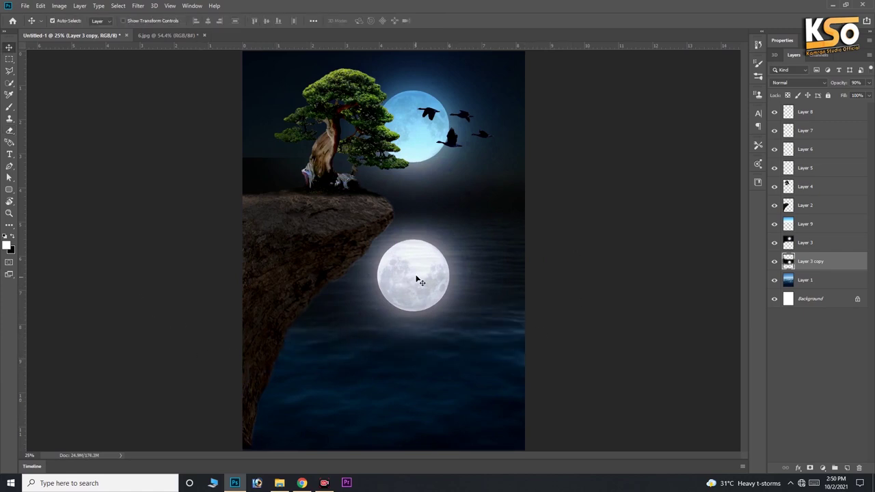
{"action": "left_click", "coordinate": [817, 82]}
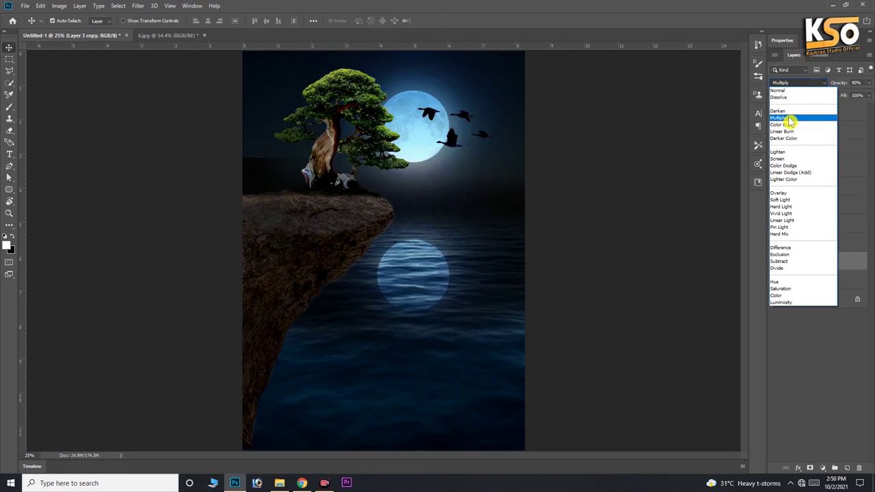
- Set Layer 3 copy to Multiply blending at 57% opacity
{"action": "left_click", "coordinate": [789, 121]}
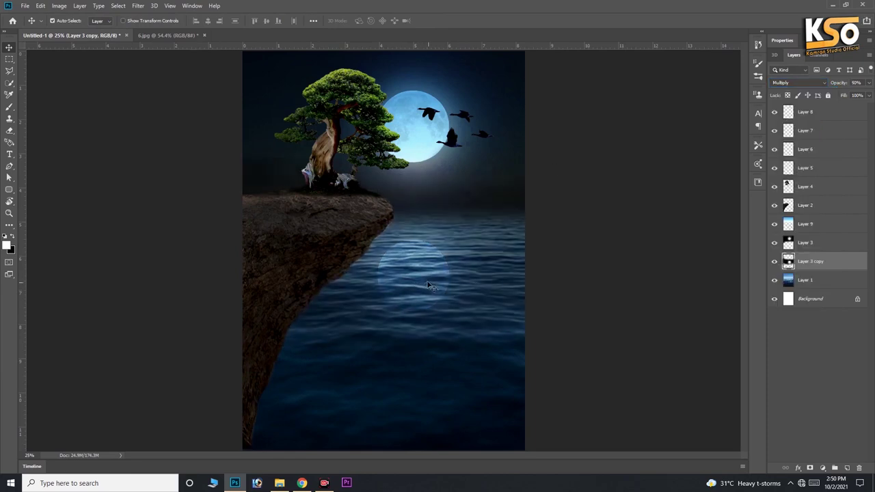
{"action": "left_click", "coordinate": [867, 83]}
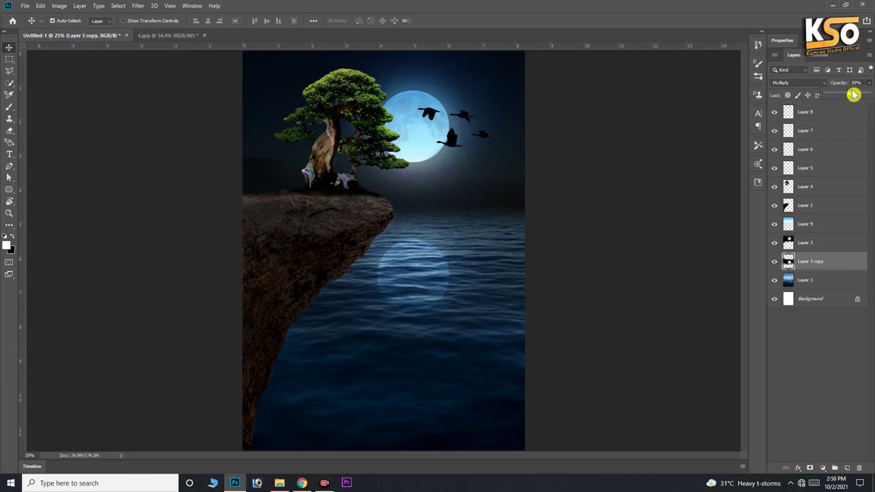
{"action": "left_click_drag", "start_coordinate": [859, 98], "coordinate": [845, 96]}
- Squash the moon reflection vertically so it sits just below the horizon
{"action": "key", "text": "ctrl+t"}
{"action": "left_click_drag", "start_coordinate": [396, 369], "coordinate": [396, 336]}
{"action": "left_click_drag", "start_coordinate": [422, 253], "coordinate": [426, 250]}
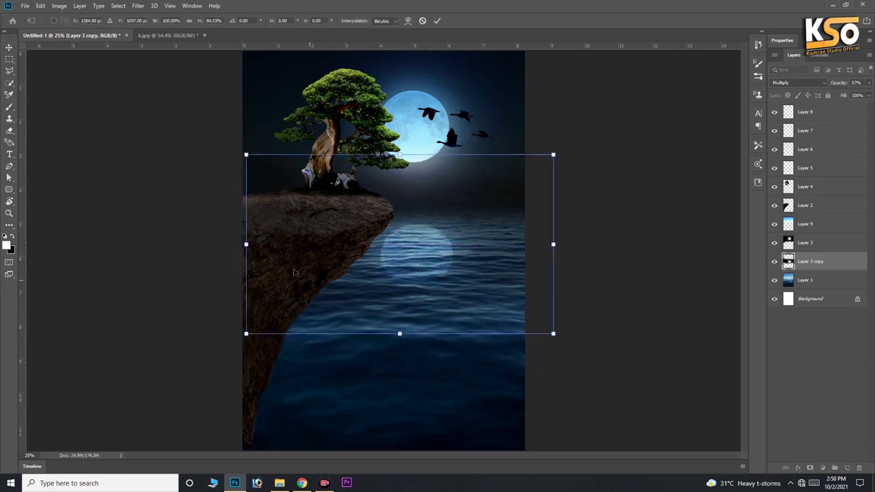
{"action": "key", "text": "Return"}
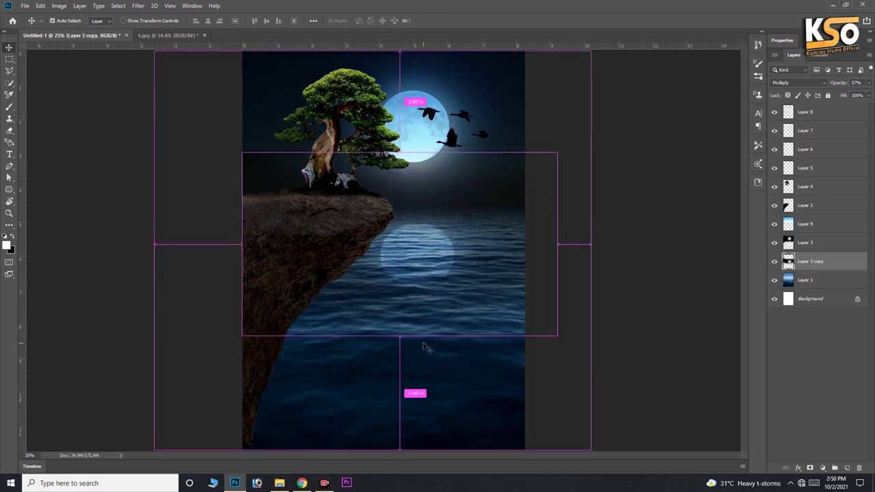
- Hide the panels and view the finished composite full screen
{"action": "key", "text": "e"}
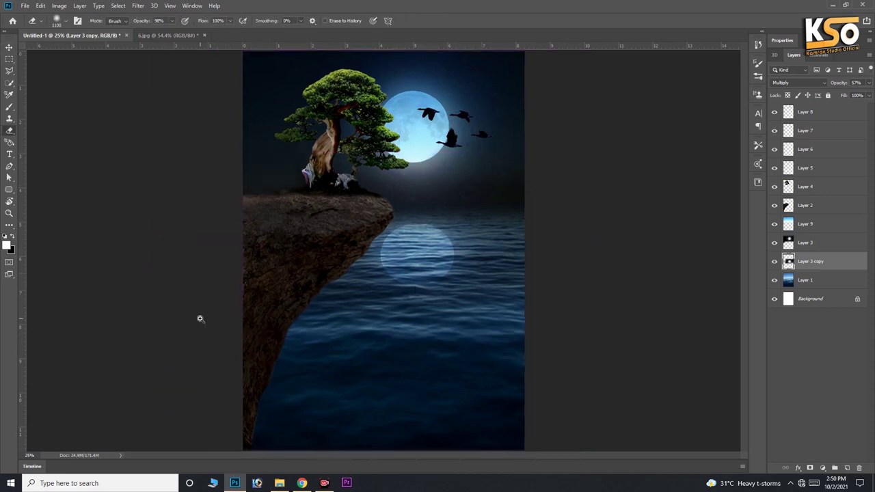
{"action": "key", "text": "Tab"}
{"action": "key", "text": "f"}
{"action": "key", "text": "ctrl+0"}
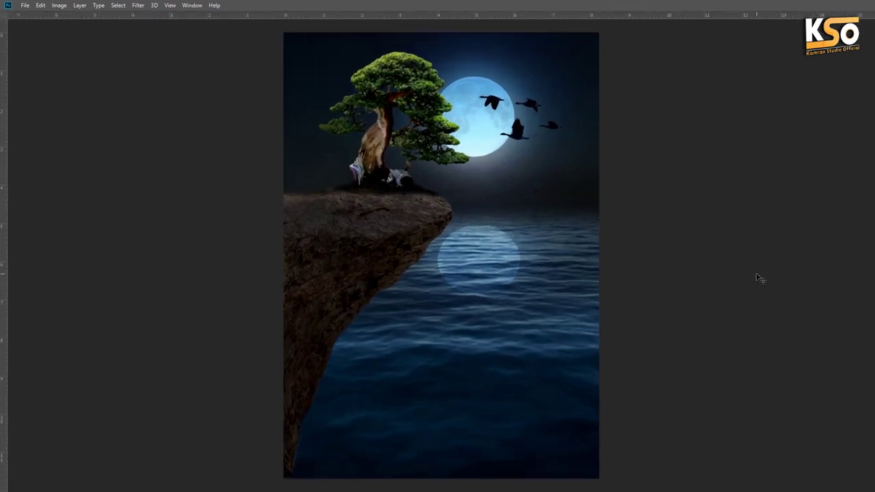